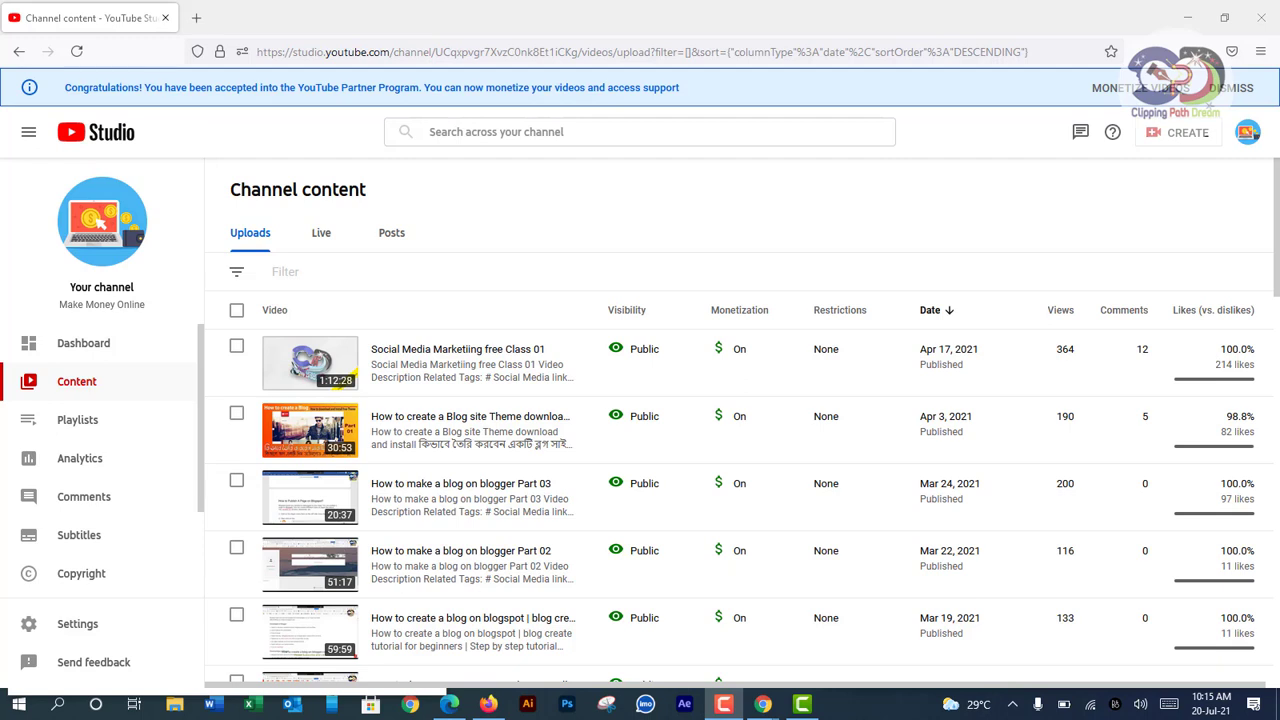
Open the mid-roll ad break editor for the video "Social Media Marketiing free Class 01".
{"action": "mouse_move", "coordinate": [425, 365]}
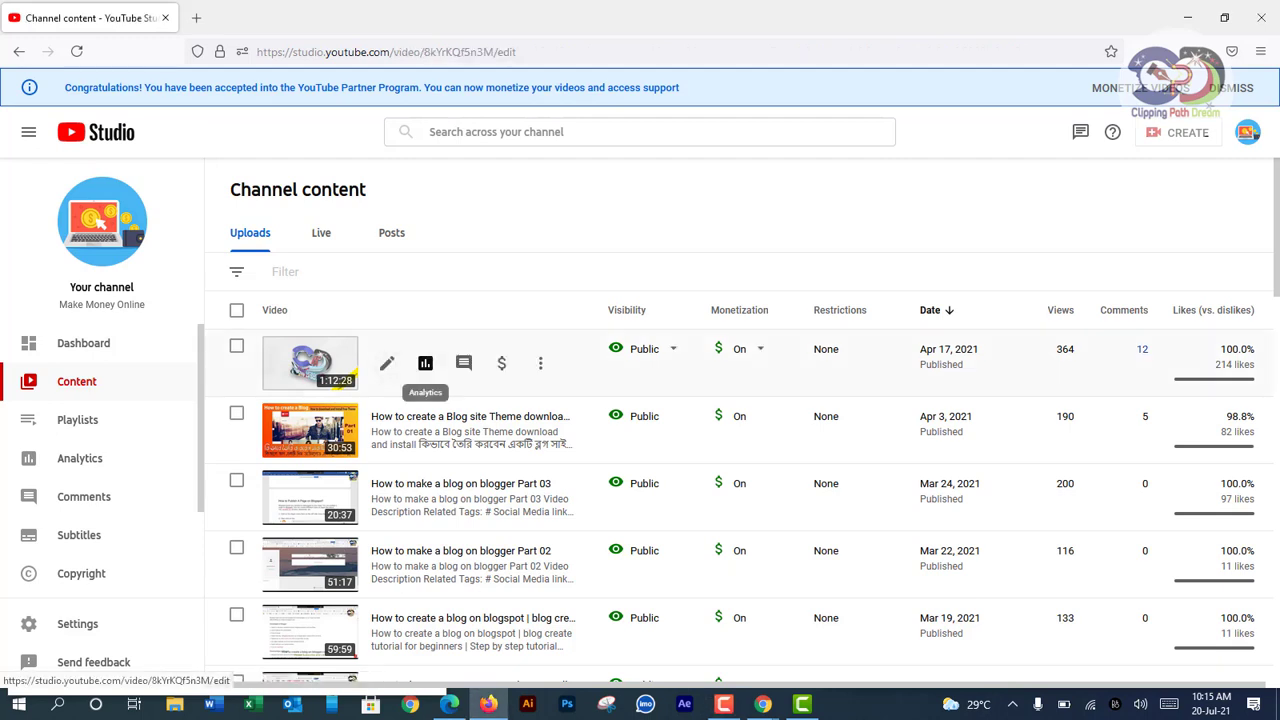
{"action": "left_click", "coordinate": [387, 363]}
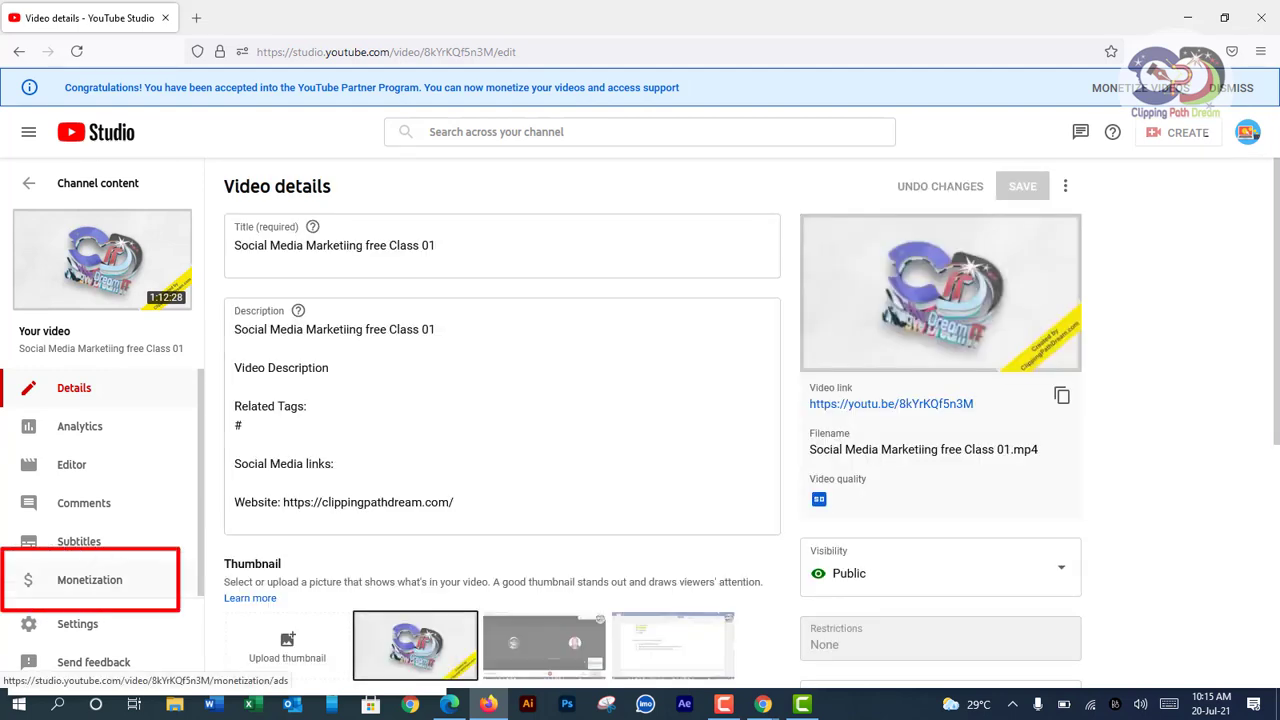
{"action": "left_click", "coordinate": [90, 580]}
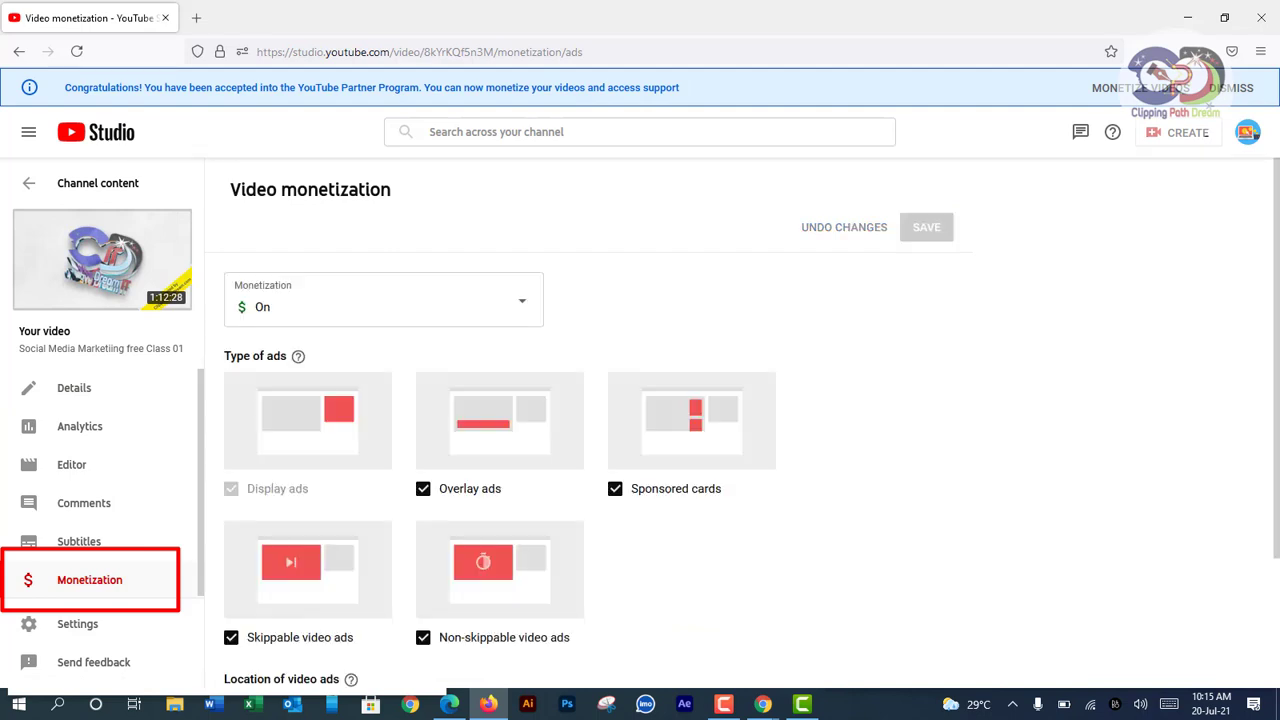
{"action": "scroll", "coordinate": [640, 420], "scroll_direction": "down", "scroll_amount": 3}
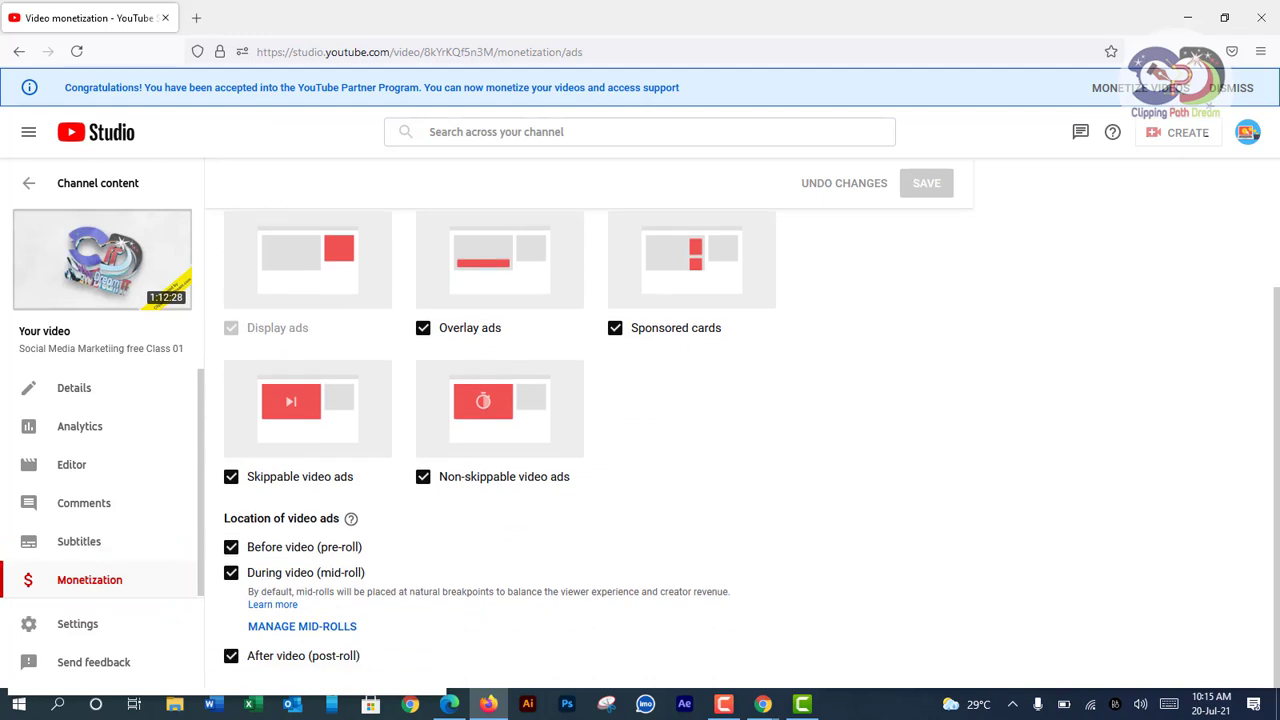
{"action": "left_click", "coordinate": [302, 627]}
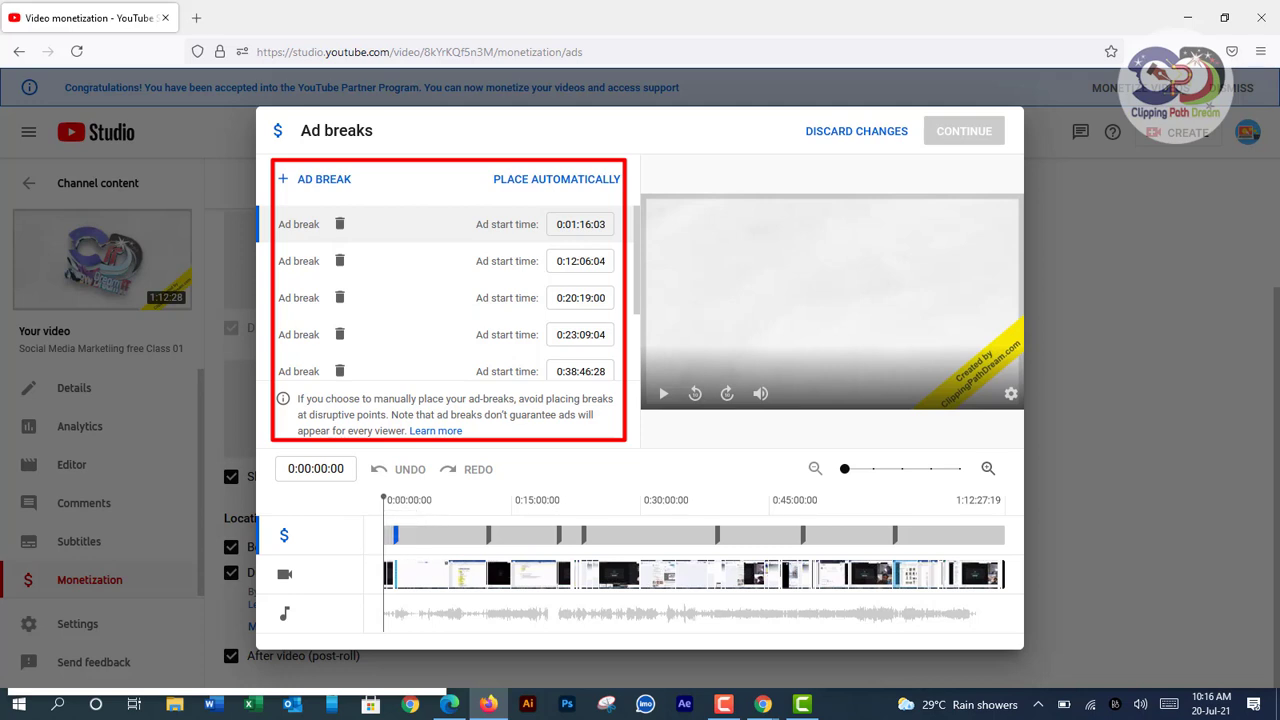
Move the first ad break to 0:00:00:00 and the fourth to about 0:30:08:23, saving the video's monetization changes.
{"action": "left_click_drag", "start_coordinate": [396, 535], "coordinate": [384, 535]}
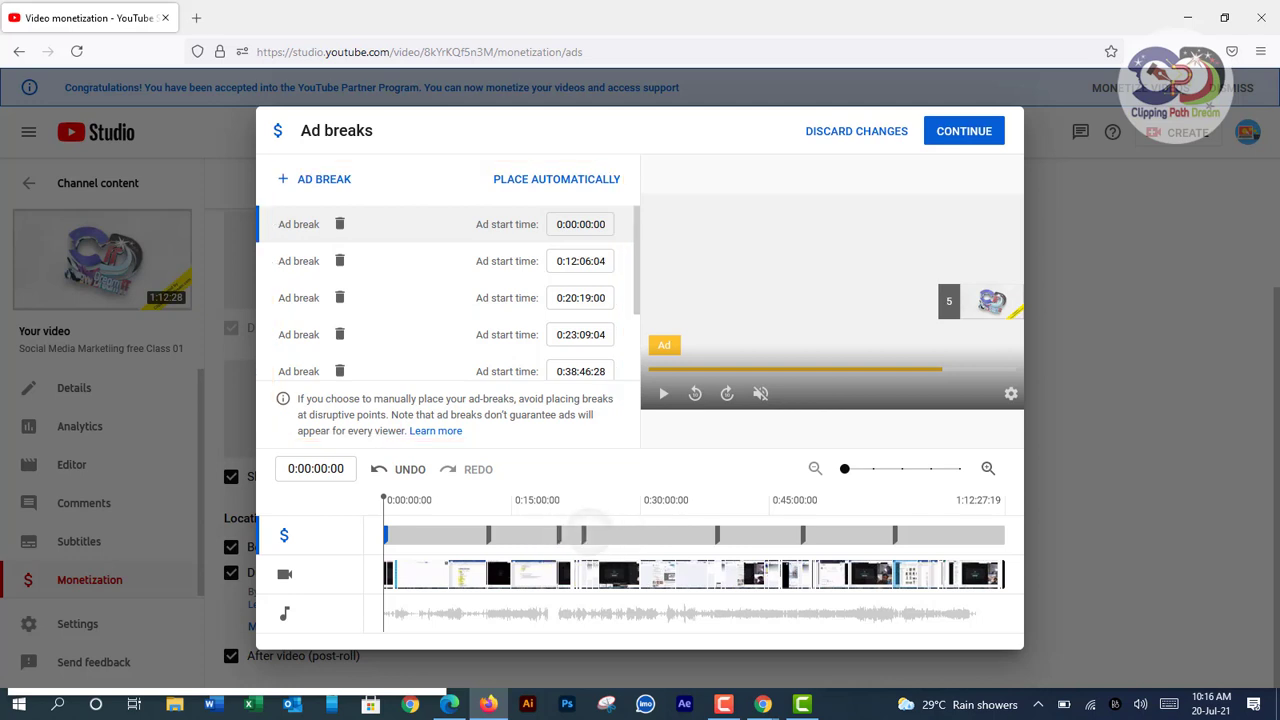
{"action": "left_click", "coordinate": [583, 535]}
{"action": "left_click_drag", "start_coordinate": [583, 535], "coordinate": [644, 535]}
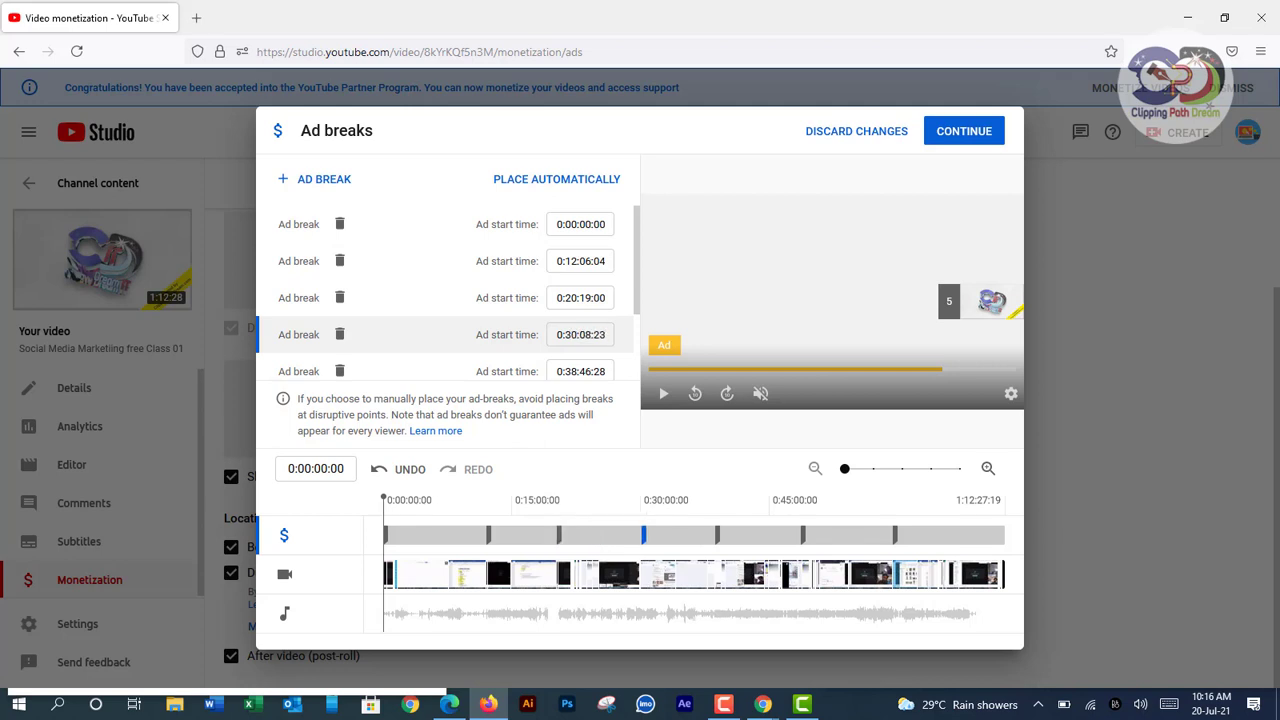
{"action": "left_click", "coordinate": [963, 131]}
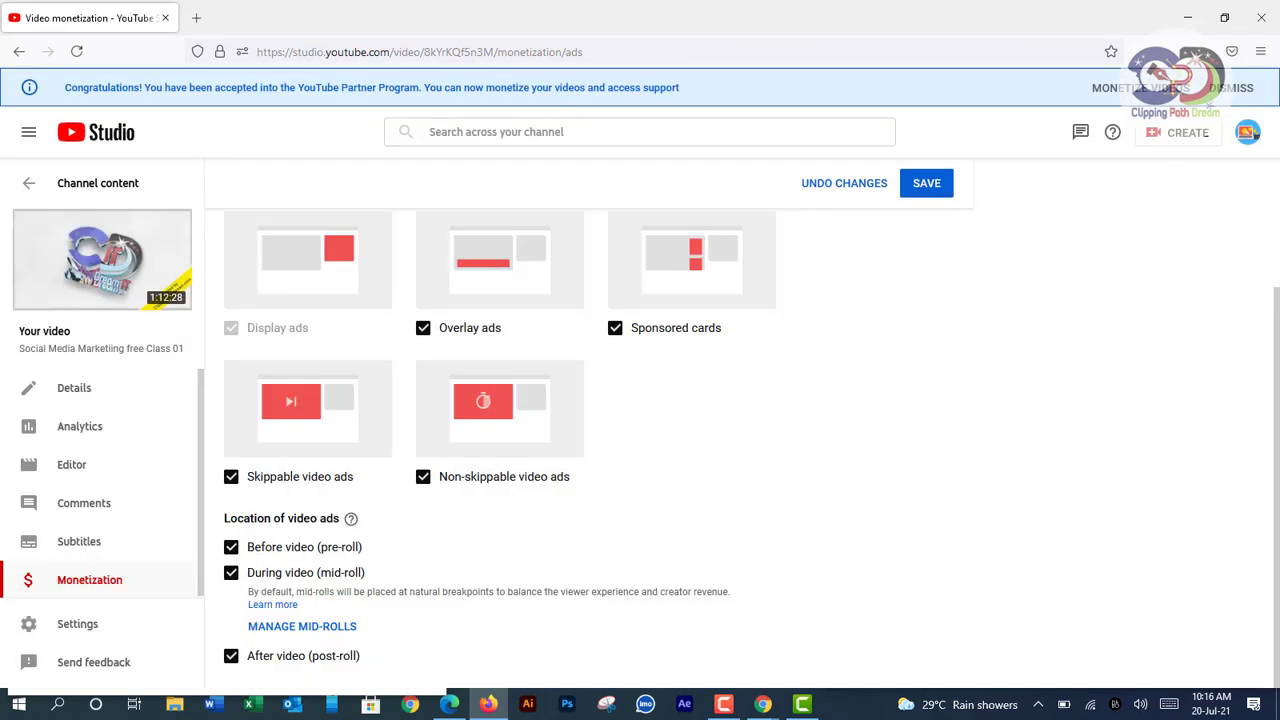
{"action": "left_click", "coordinate": [926, 183]}
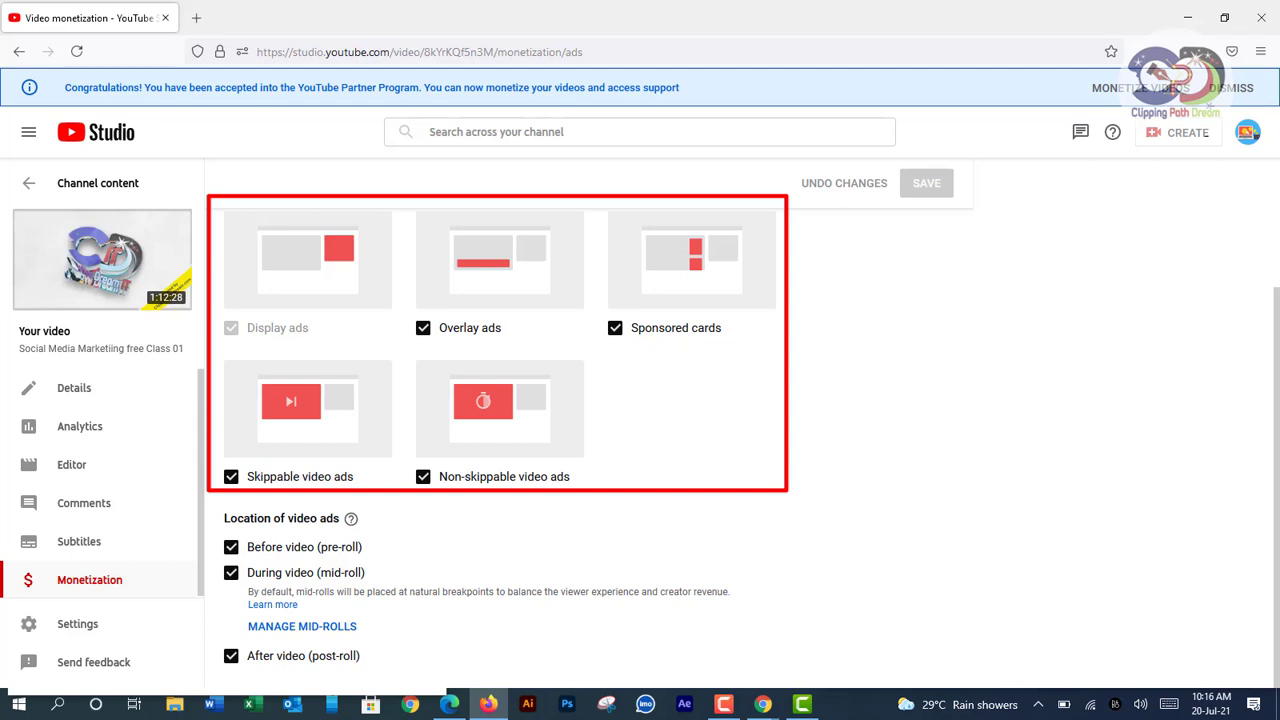
Open the Apr 3, 2021 blog site theme video in a separate browser tab and bring up its mid-roll ad break editor.
{"action": "left_click", "coordinate": [29, 183]}
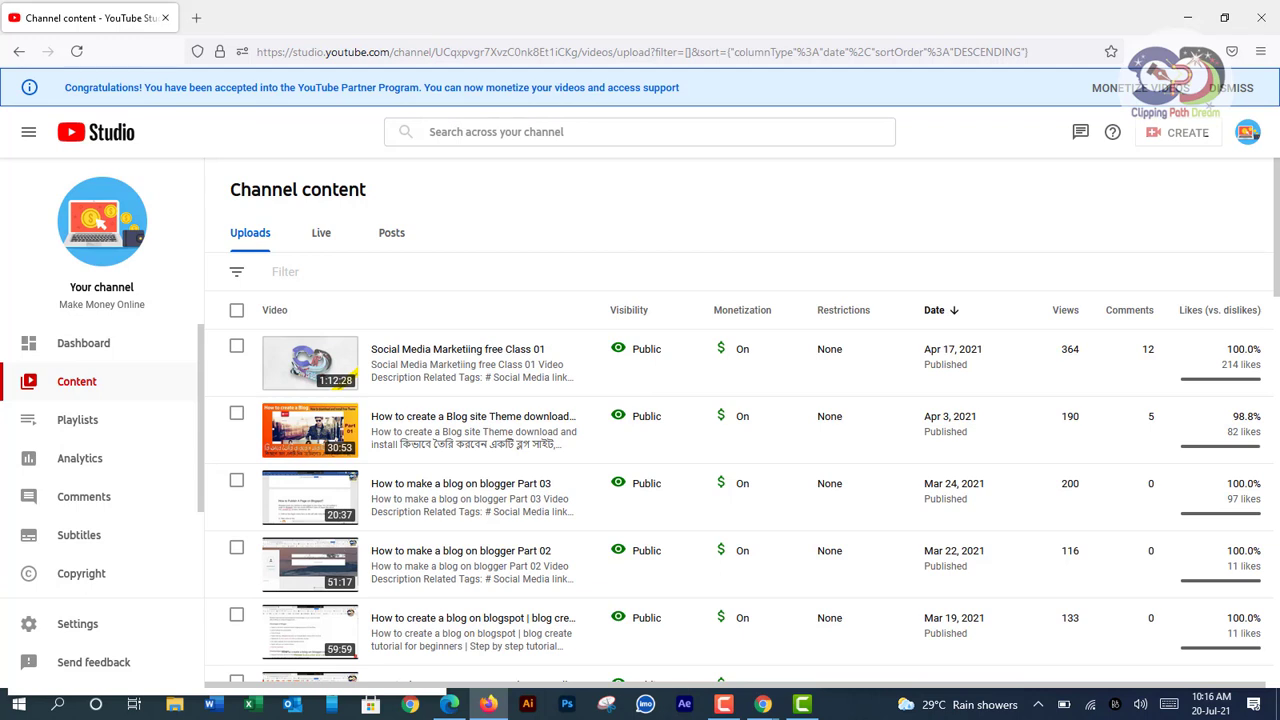
{"action": "double_click", "coordinate": [385, 440]}
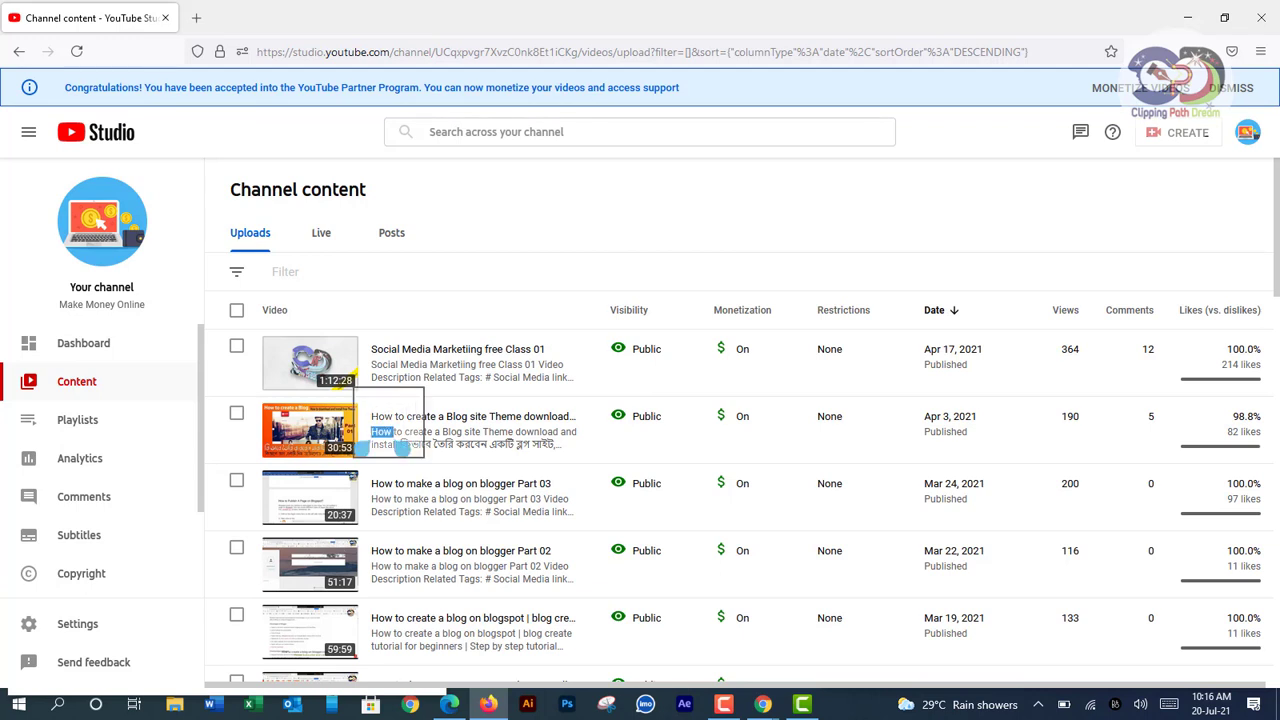
{"action": "right_click", "coordinate": [387, 433]}
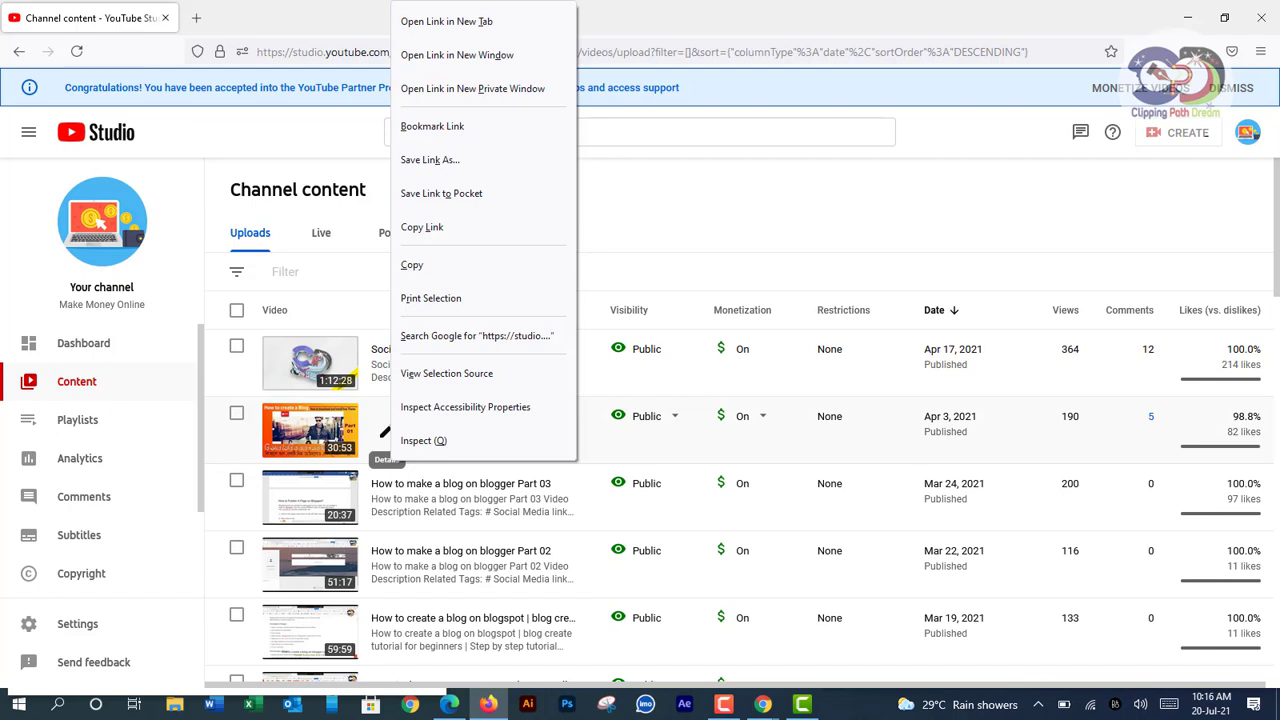
{"action": "key", "text": "t"}
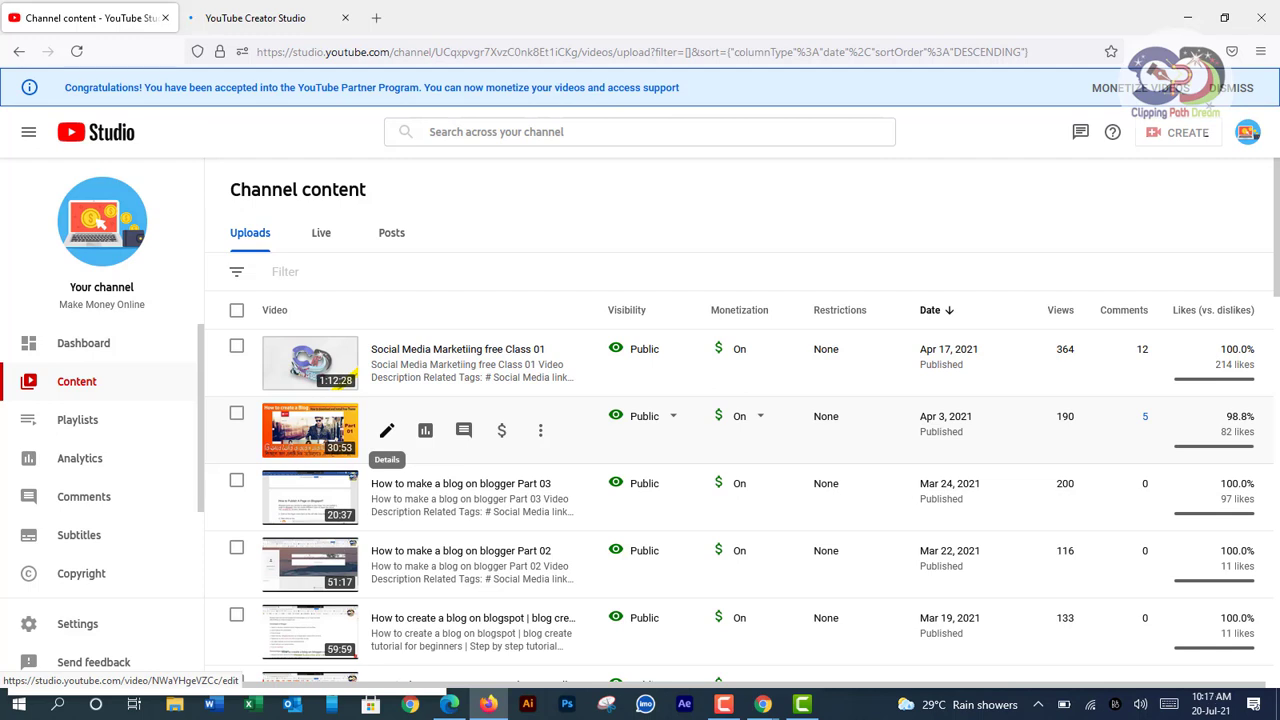
{"action": "key", "text": "ctrl+Tab"}
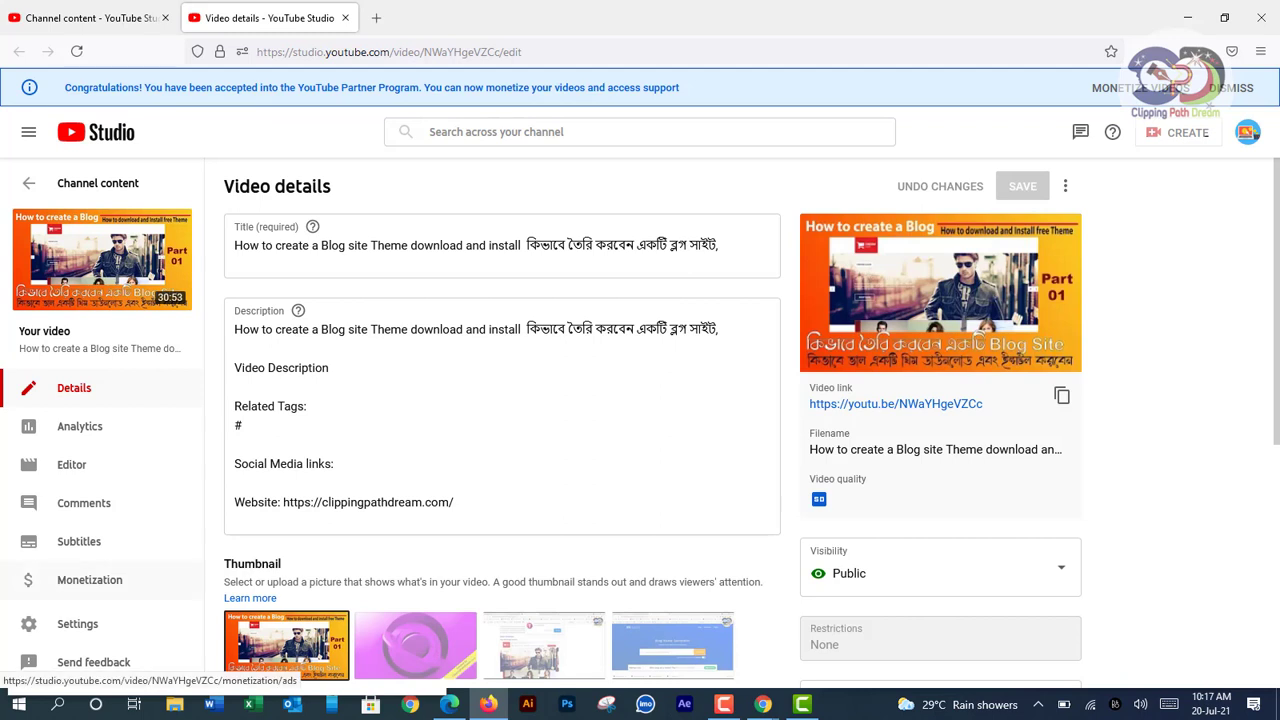
{"action": "left_click", "coordinate": [89, 579]}
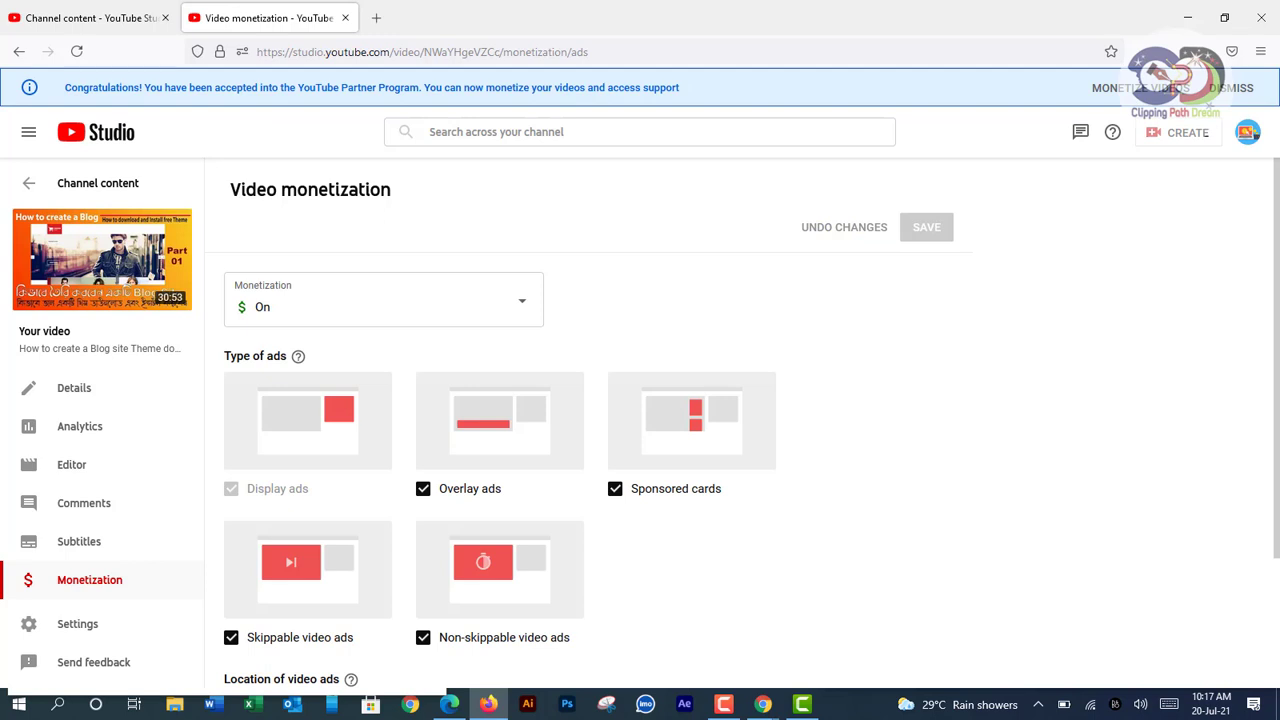
{"action": "scroll", "coordinate": [640, 440], "scroll_direction": "down", "scroll_amount": 3}
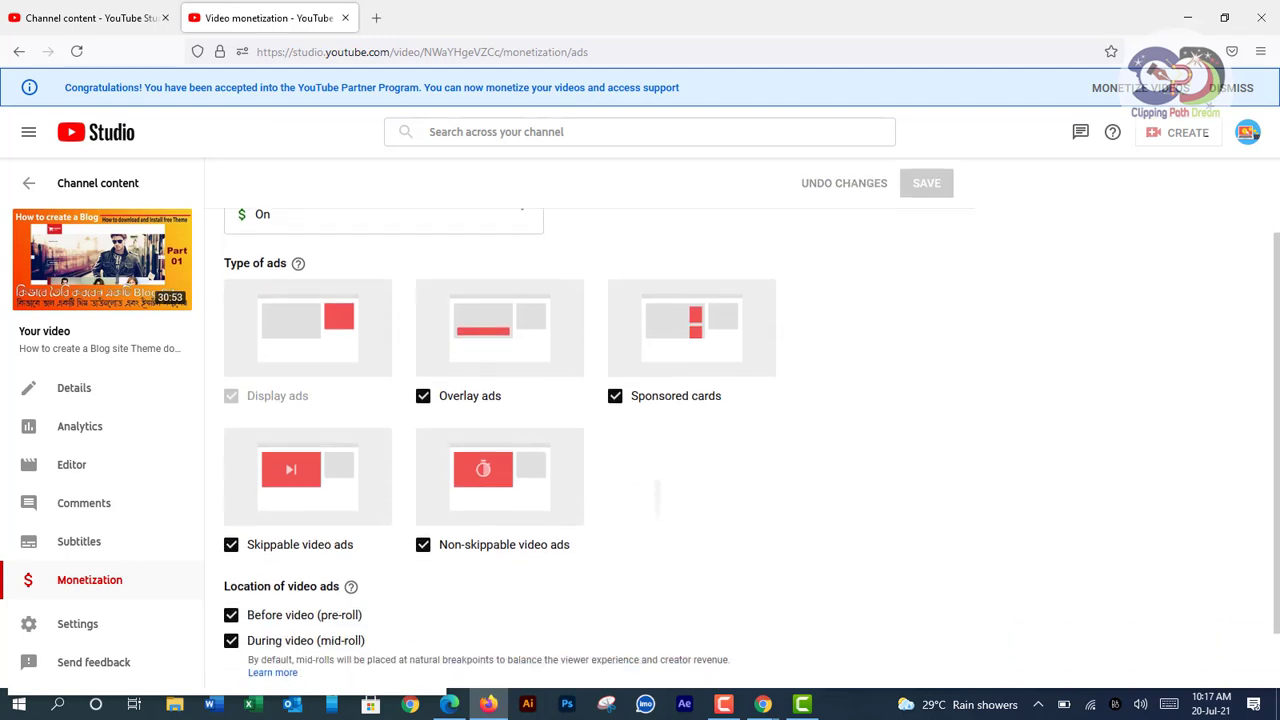
{"action": "left_click", "coordinate": [302, 627]}
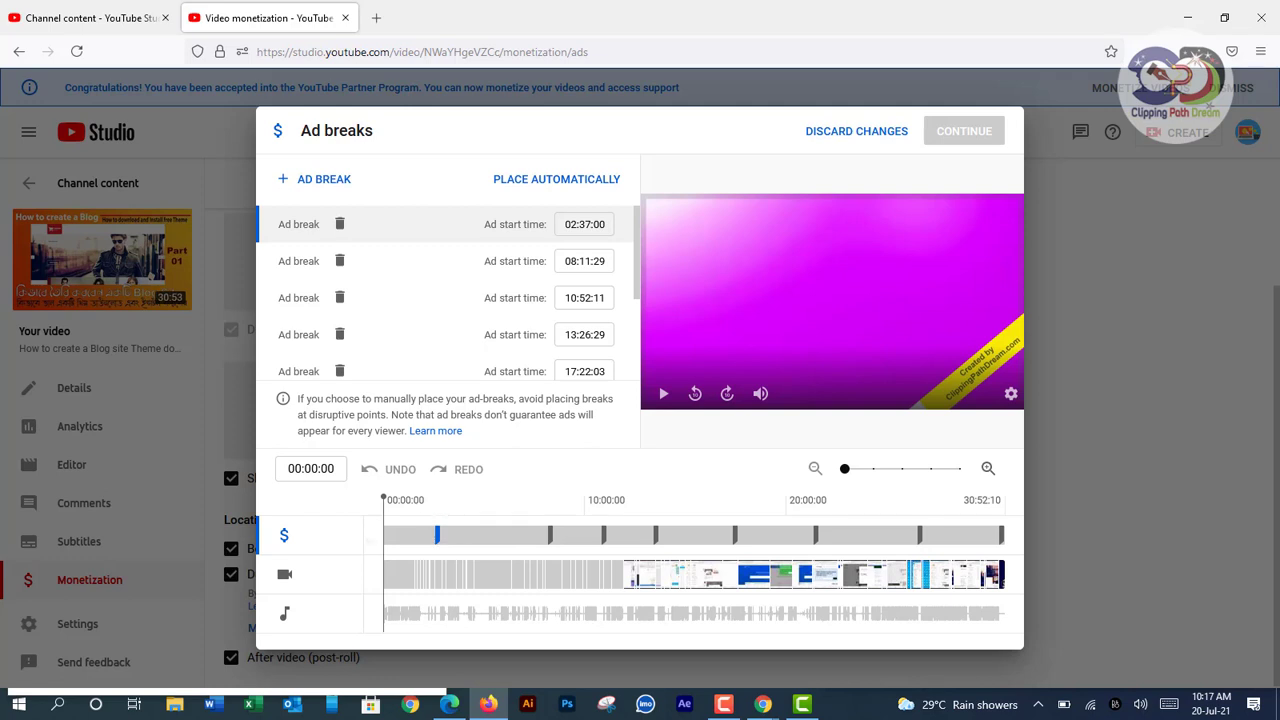
Move the first ad break to 00:00:00 and delete the ad breaks at 10:52:11 and 17:22:03.
{"action": "left_click_drag", "start_coordinate": [437, 535], "coordinate": [385, 535]}
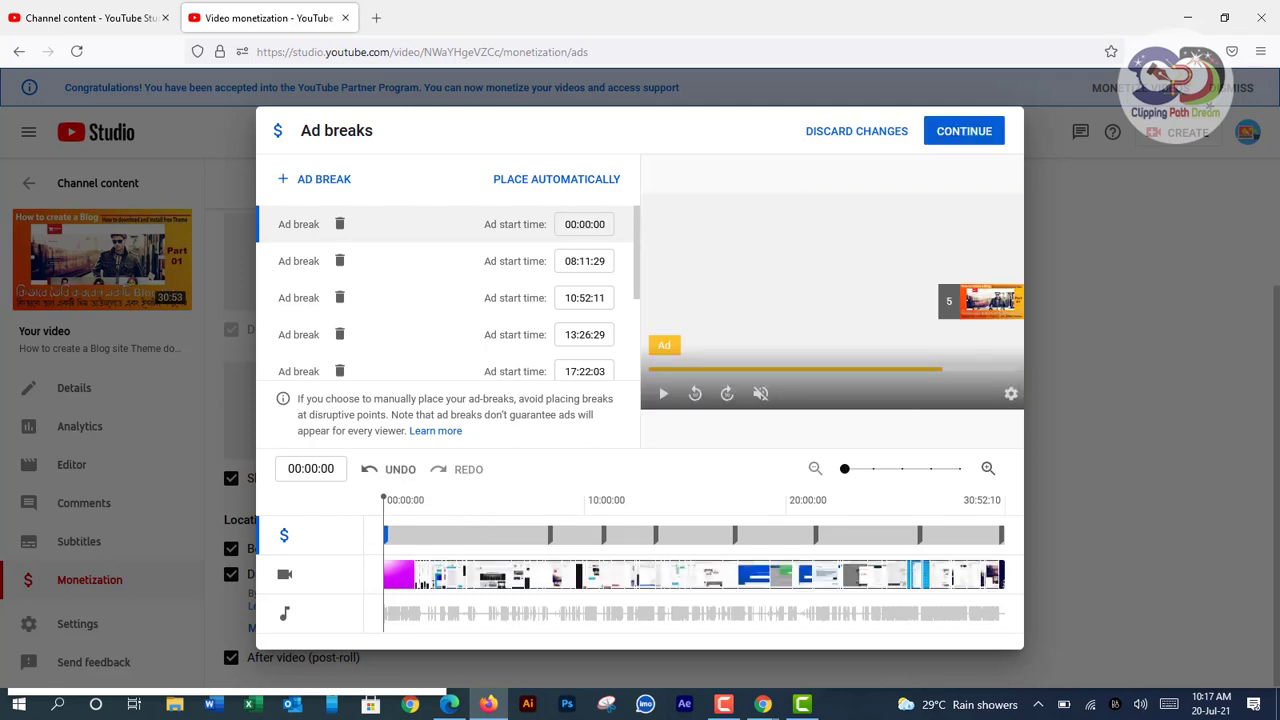
{"action": "left_click", "coordinate": [550, 535]}
{"action": "left_click", "coordinate": [603, 535]}
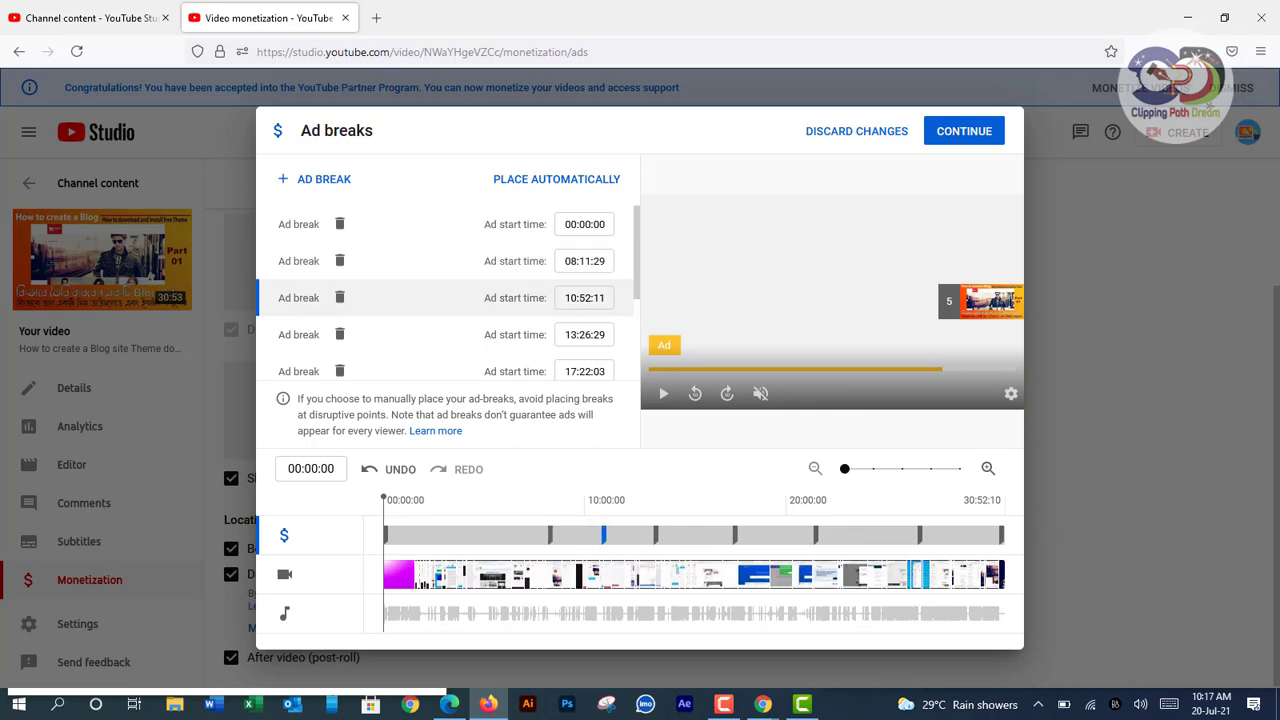
{"action": "left_click", "coordinate": [340, 297]}
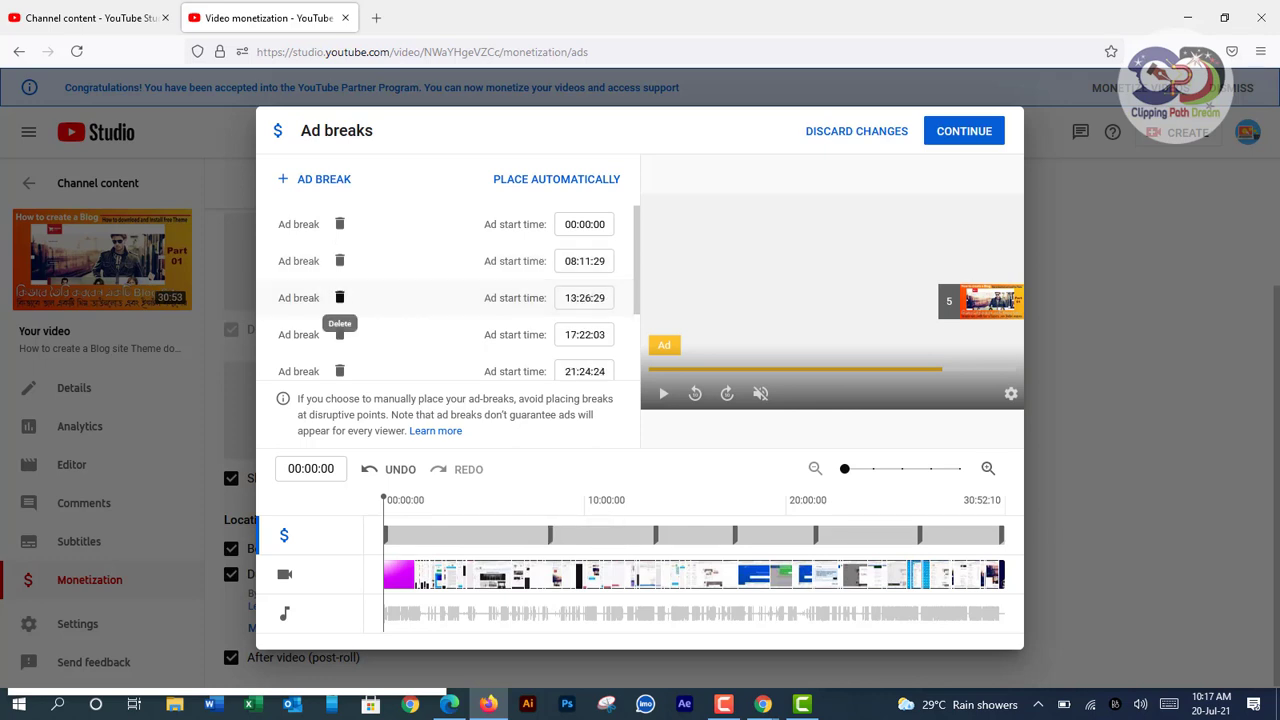
{"action": "left_click", "coordinate": [735, 535]}
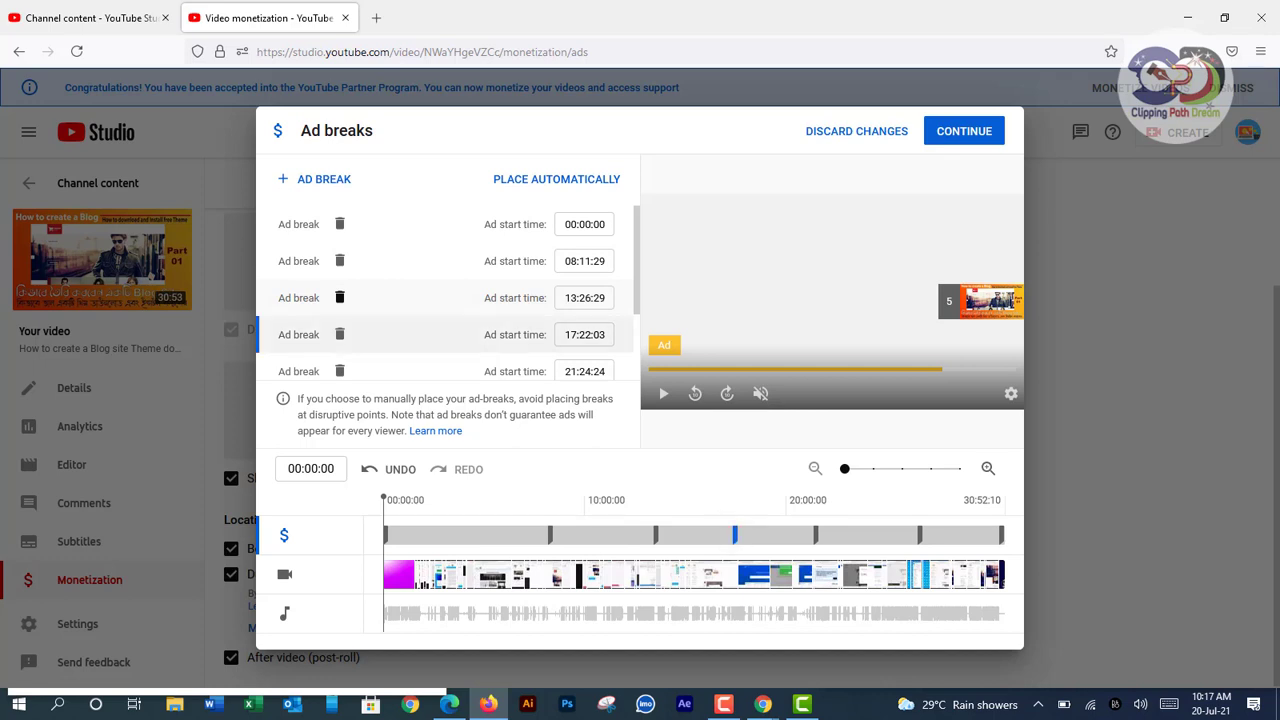
{"action": "left_click", "coordinate": [340, 335]}
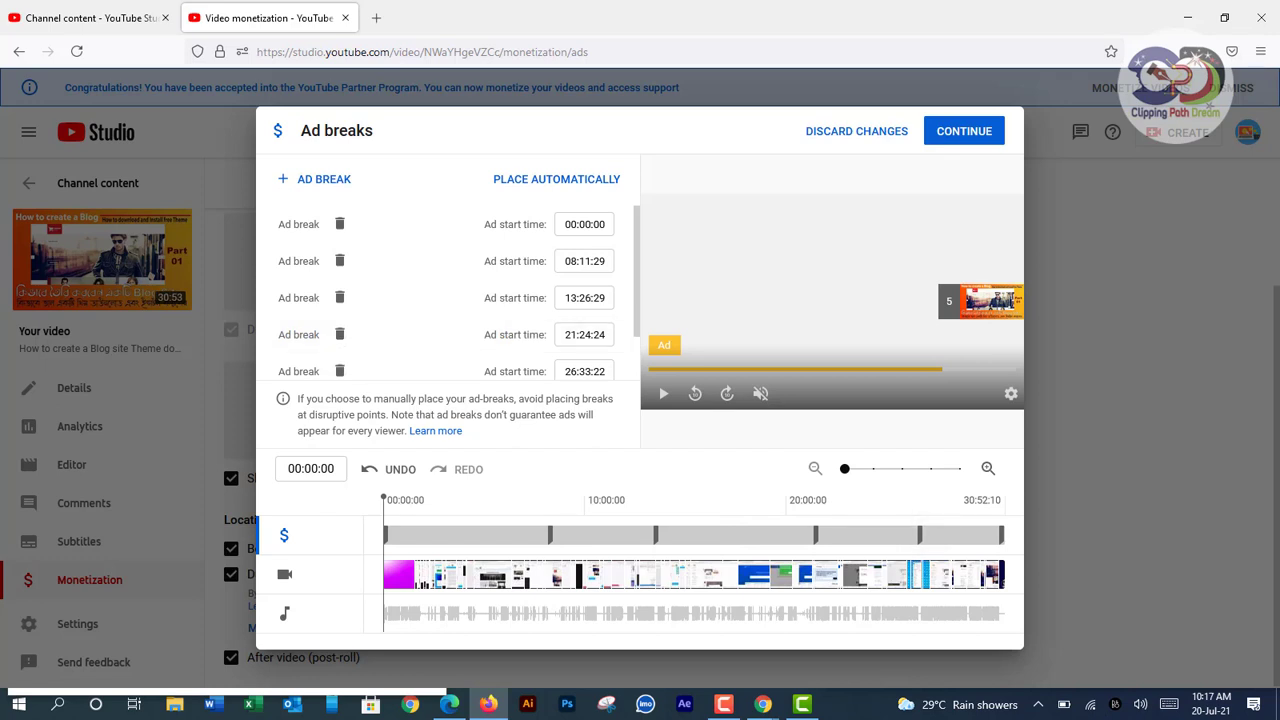
Save the blog site theme video's ad break changes and close its browser tab.
{"action": "left_click", "coordinate": [964, 131]}
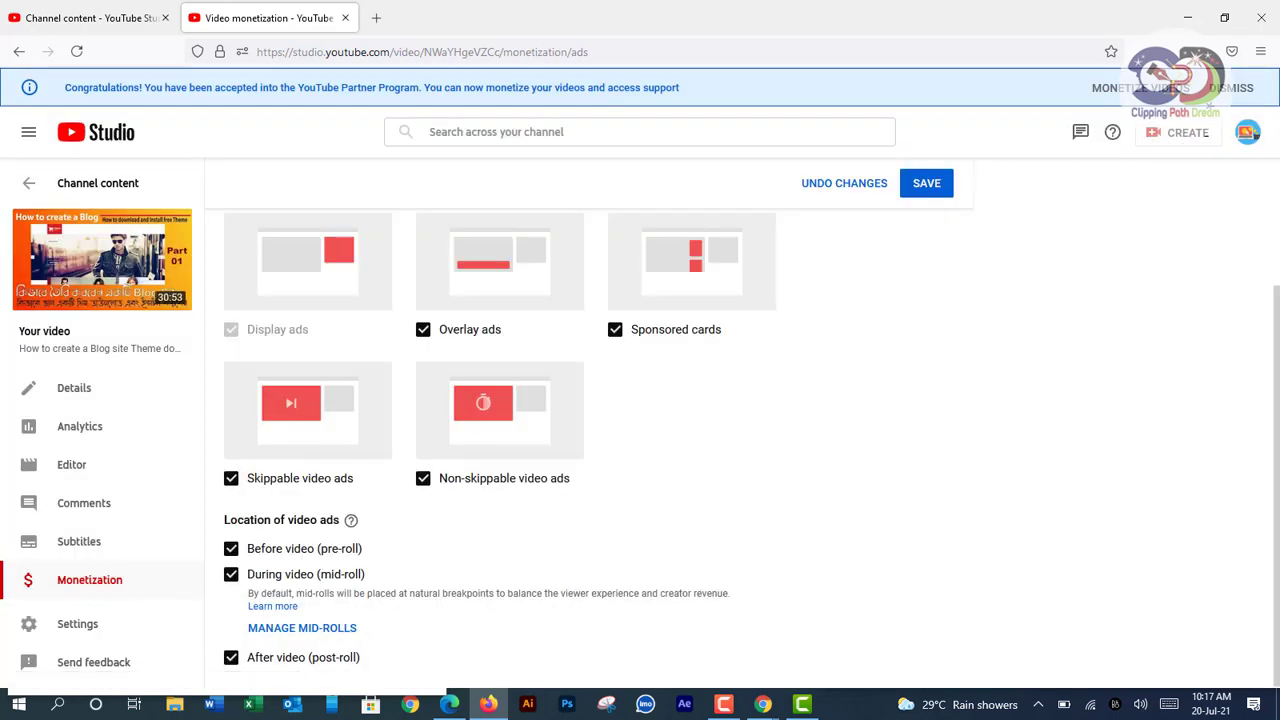
{"action": "left_click", "coordinate": [926, 183]}
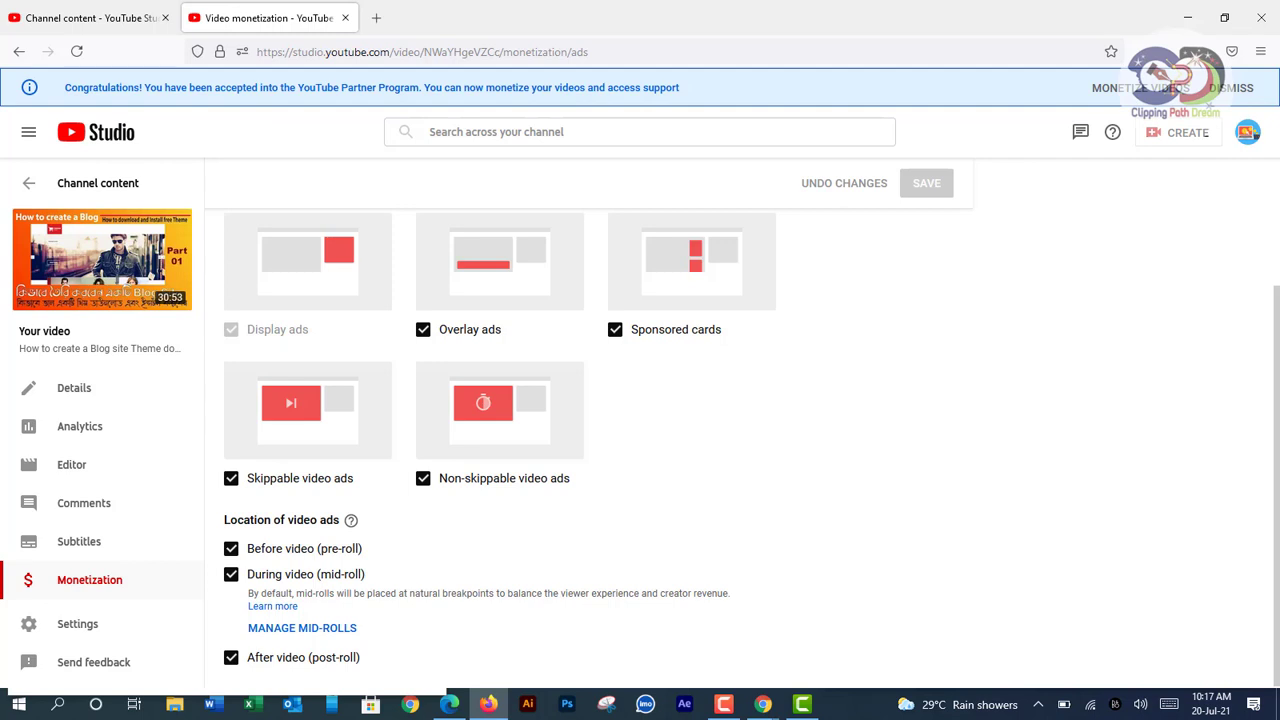
{"action": "left_click", "coordinate": [345, 17]}
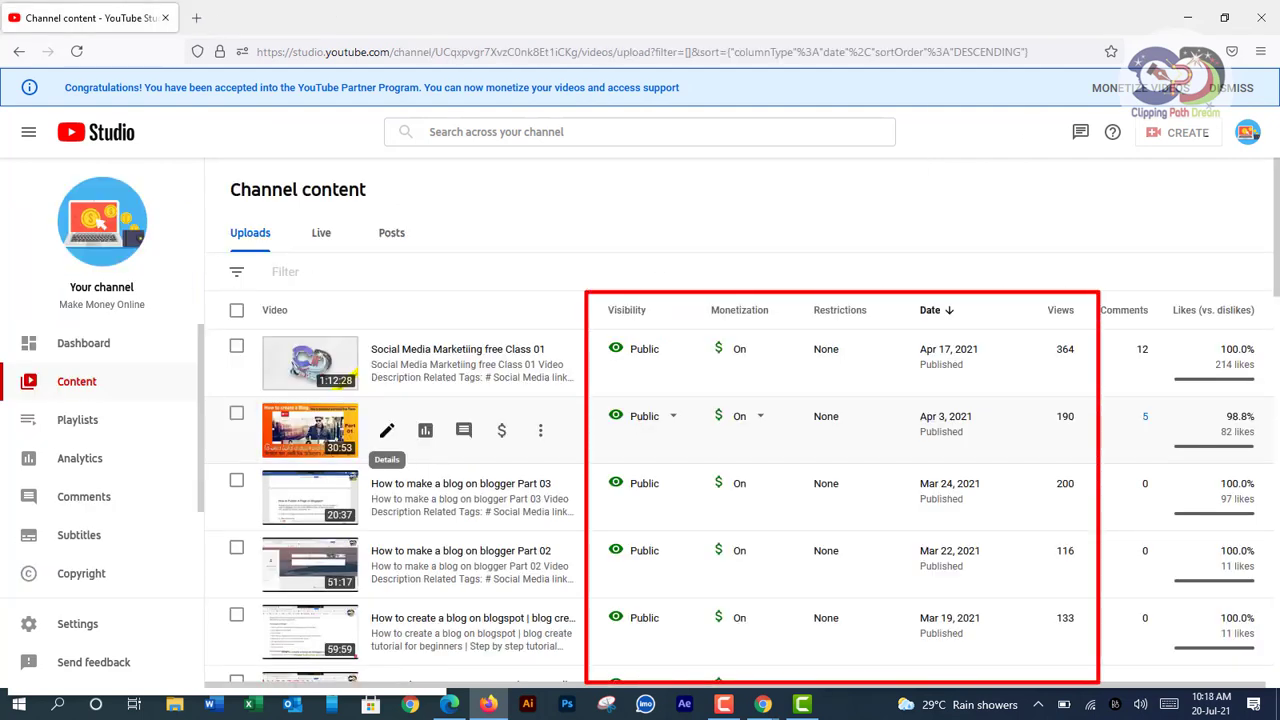
Open "How to make a blog on blogger Part 02" in a separate browser tab and bring up its mid-roll ad break editor.
{"action": "scroll", "coordinate": [387, 430], "scroll_direction": "down", "scroll_amount": 2}
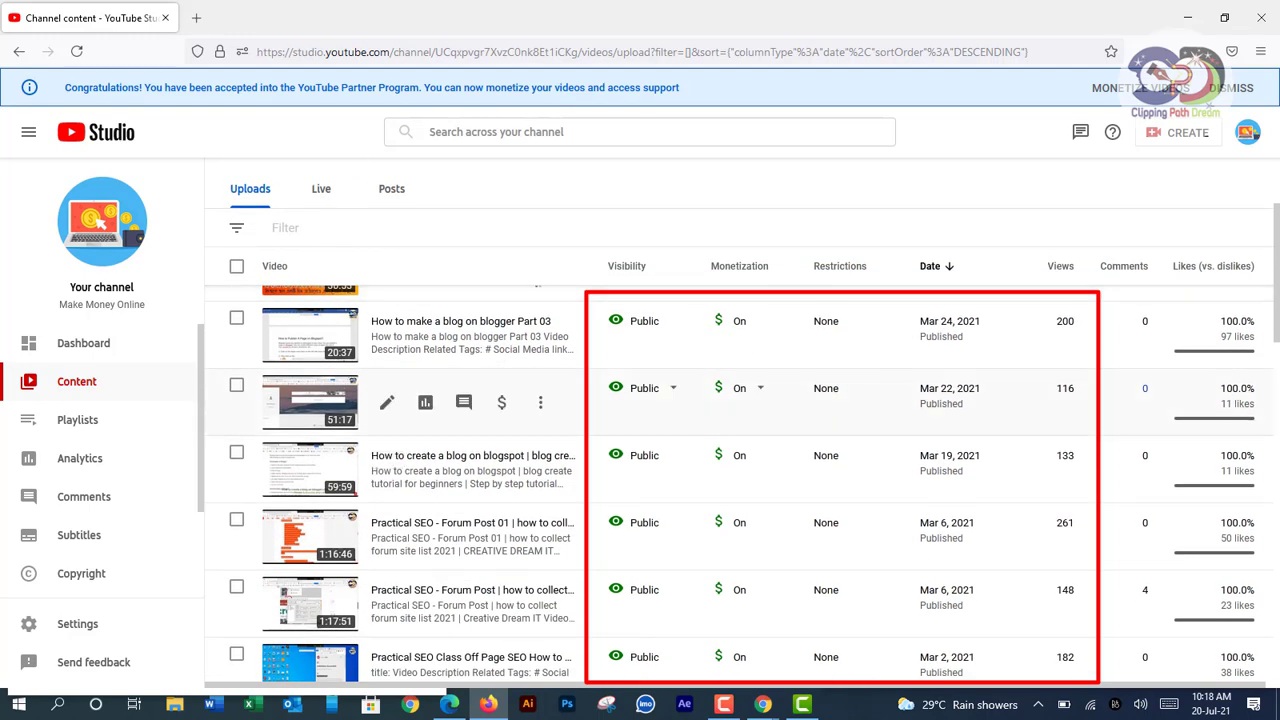
{"action": "right_click", "coordinate": [388, 402]}
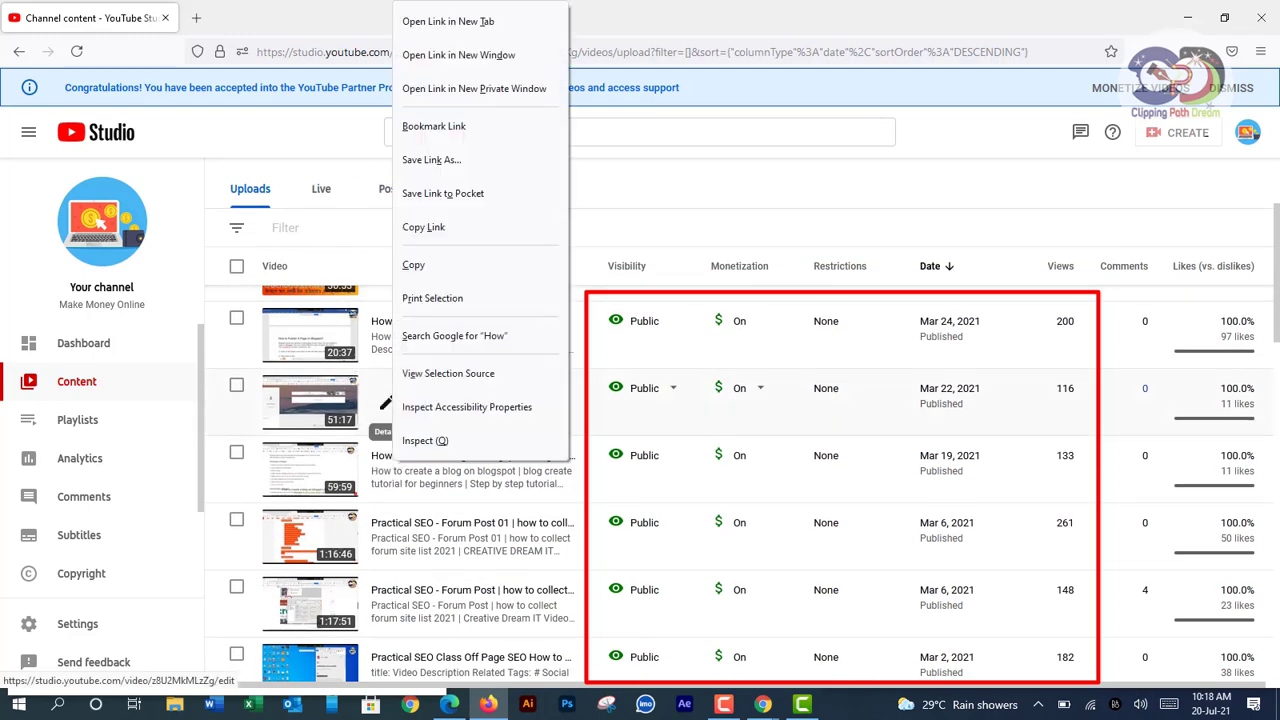
{"action": "key", "text": "t"}
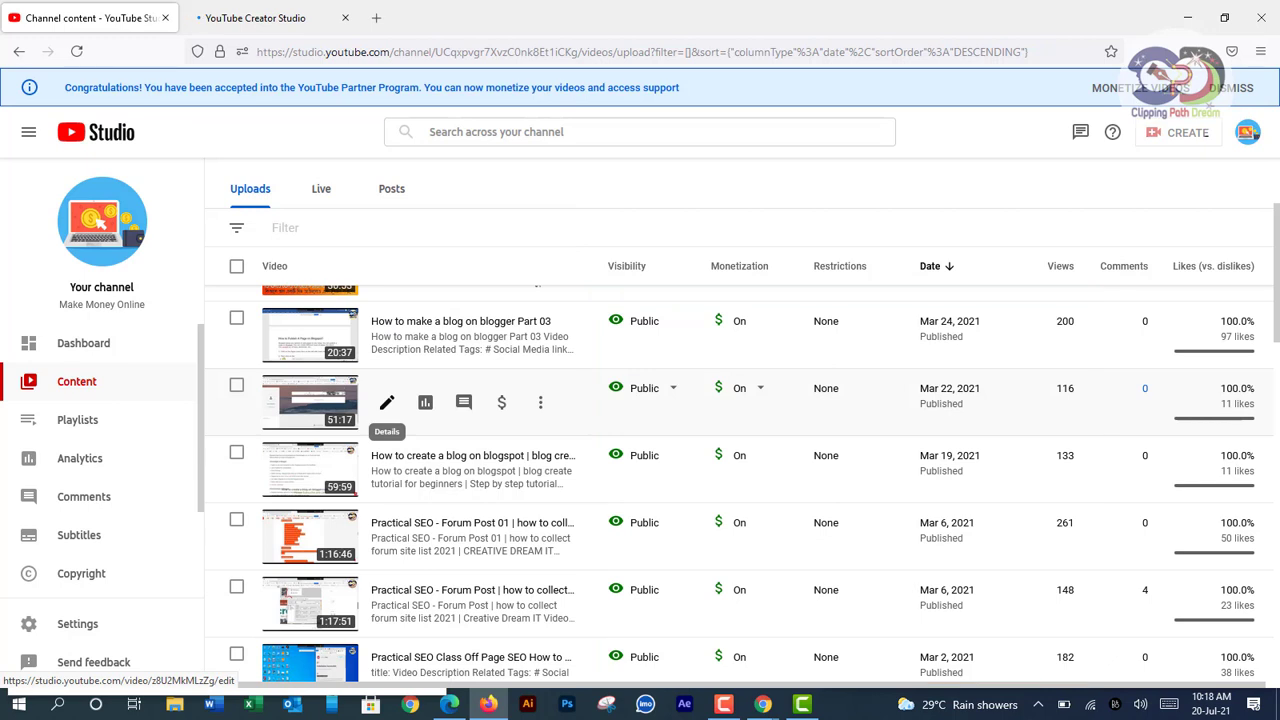
{"action": "key", "text": "ctrl+Tab"}
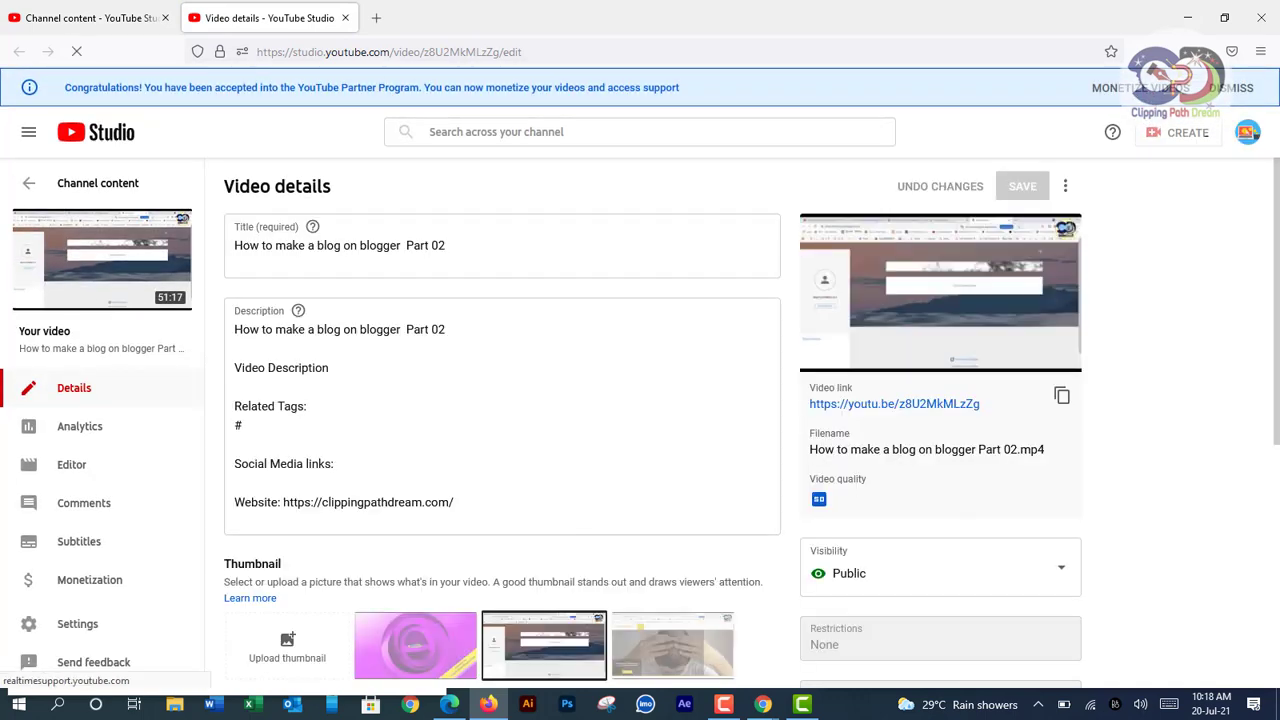
{"action": "left_click", "coordinate": [90, 580]}
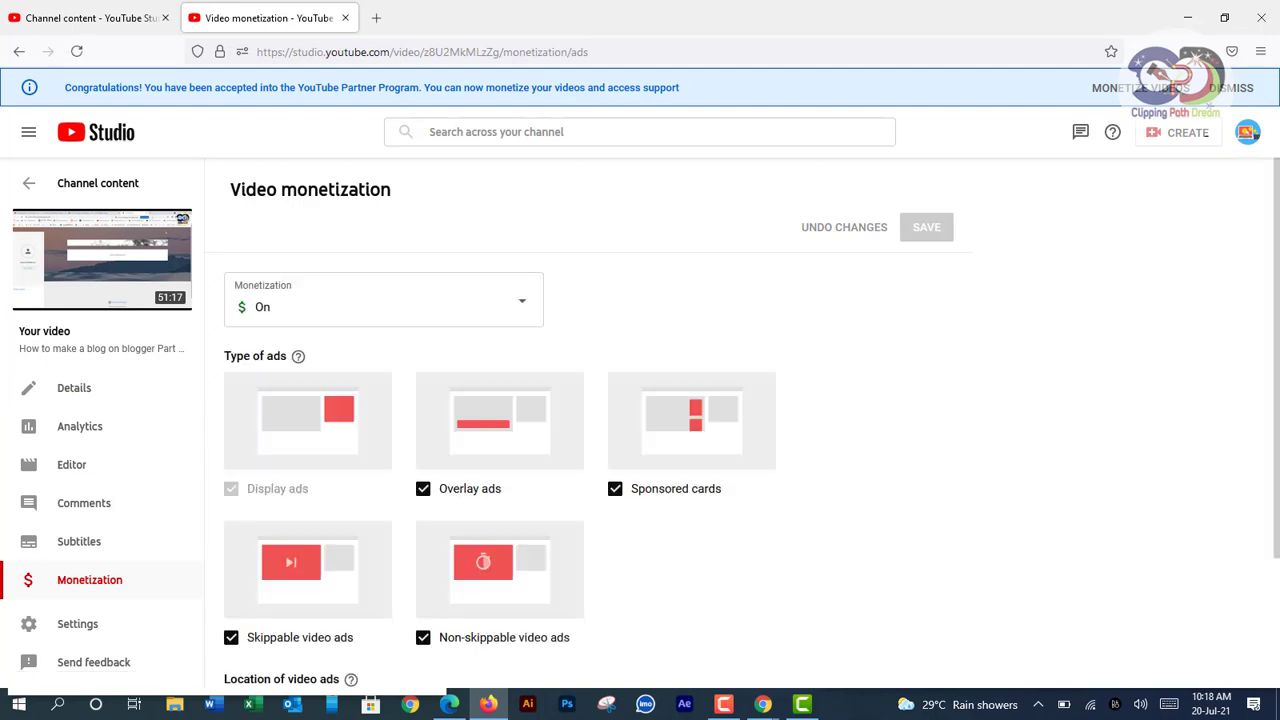
{"action": "scroll", "coordinate": [640, 450], "scroll_direction": "down", "scroll_amount": 3}
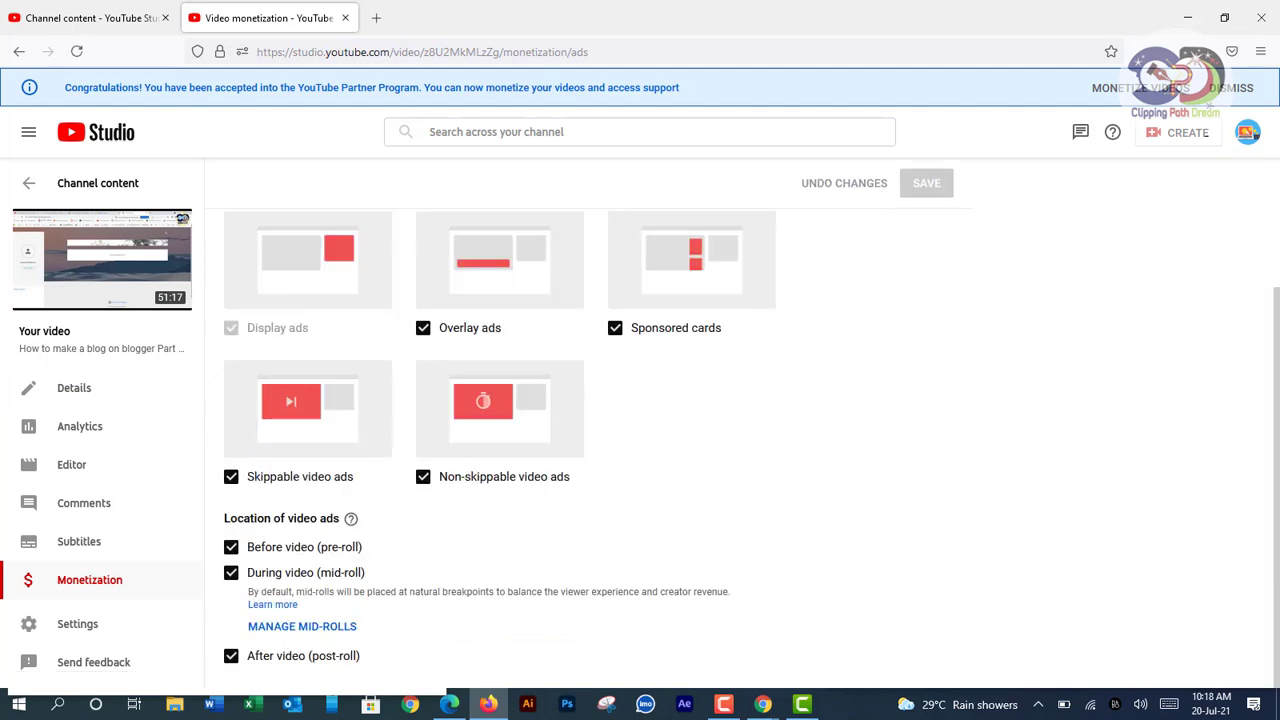
{"action": "left_click", "coordinate": [302, 627]}
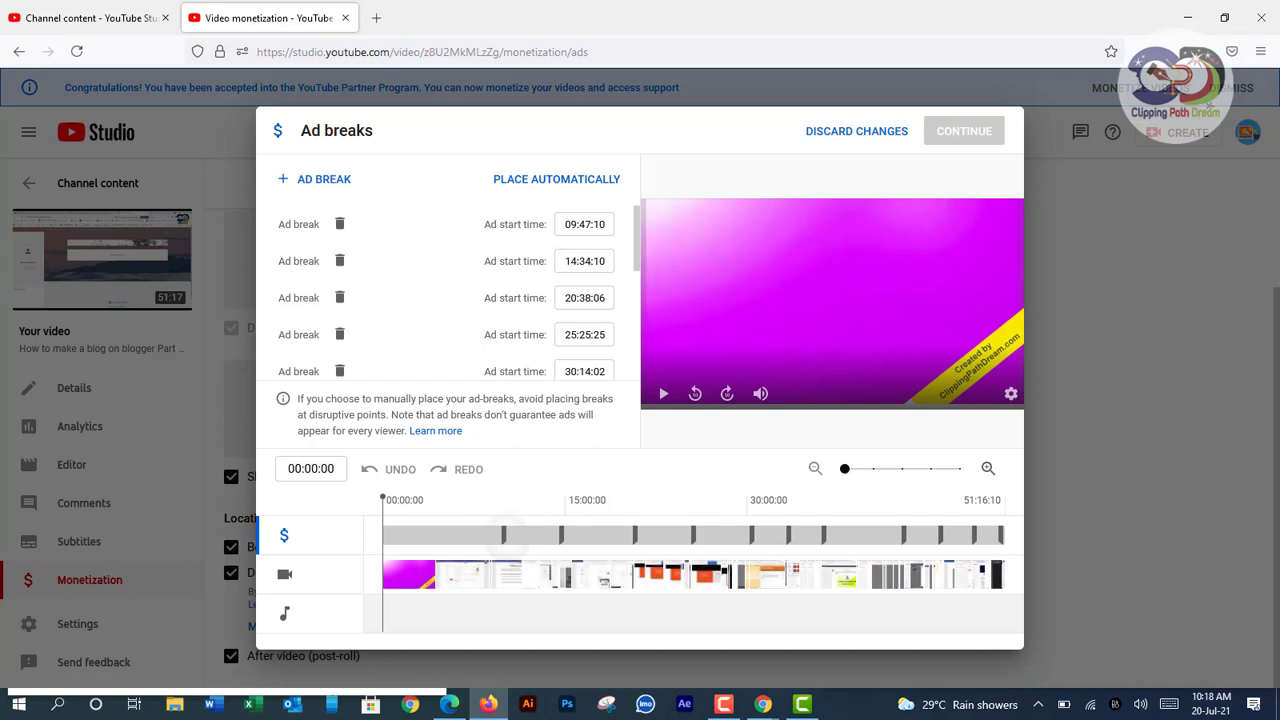
Move the first ad break to the very start of the video and delete the ad break at 33:17:00.
{"action": "right_click", "coordinate": [503, 535]}
{"action": "left_click", "coordinate": [503, 535]}
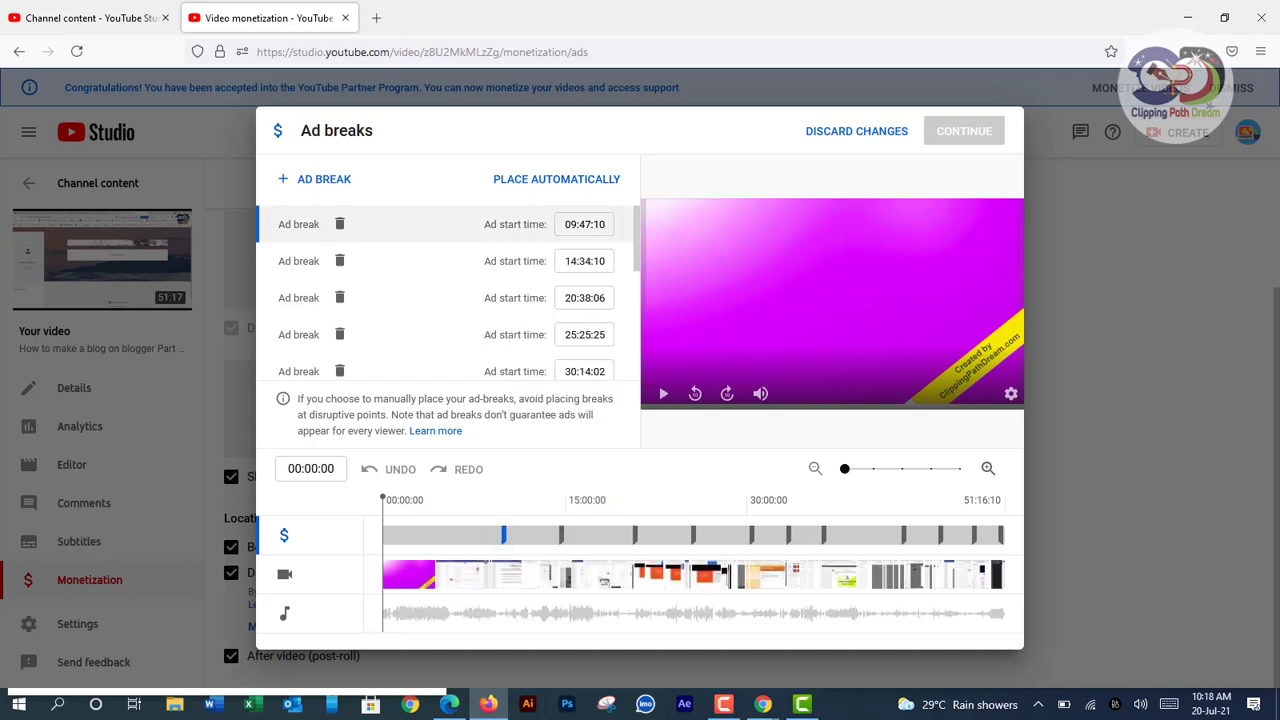
{"action": "left_click_drag", "start_coordinate": [503, 535], "coordinate": [384, 535]}
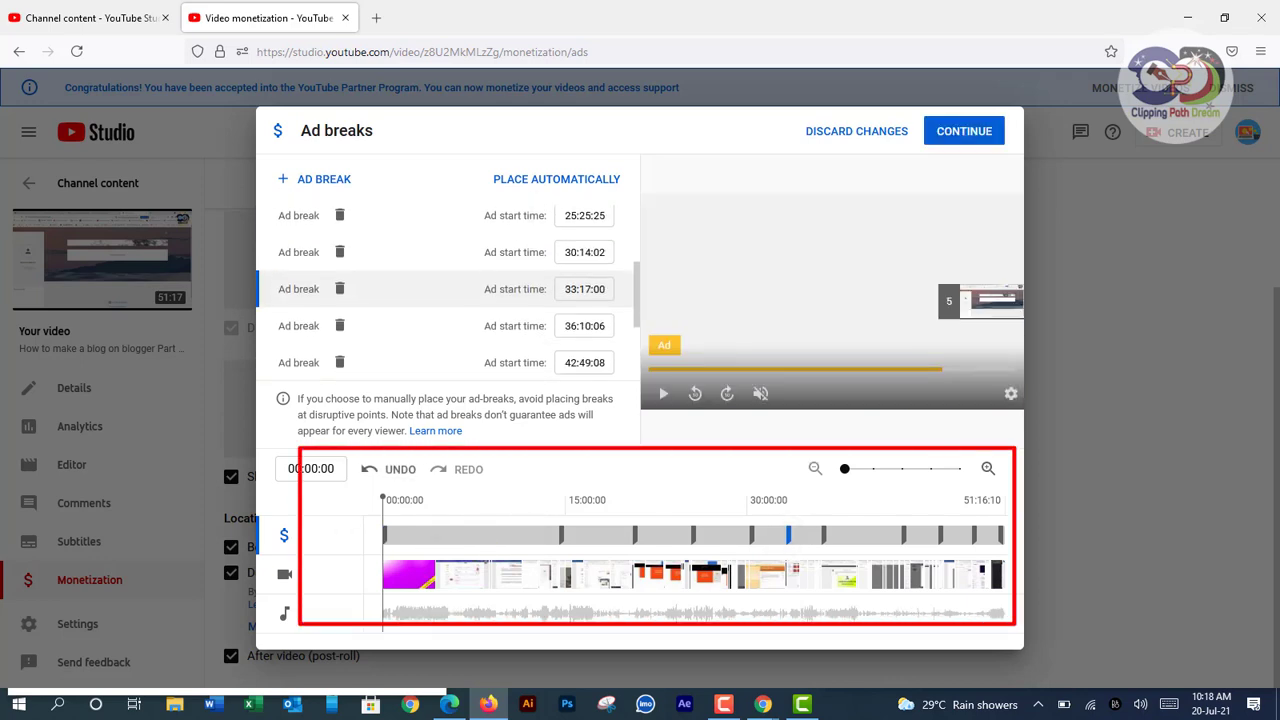
{"action": "left_click", "coordinate": [339, 289]}
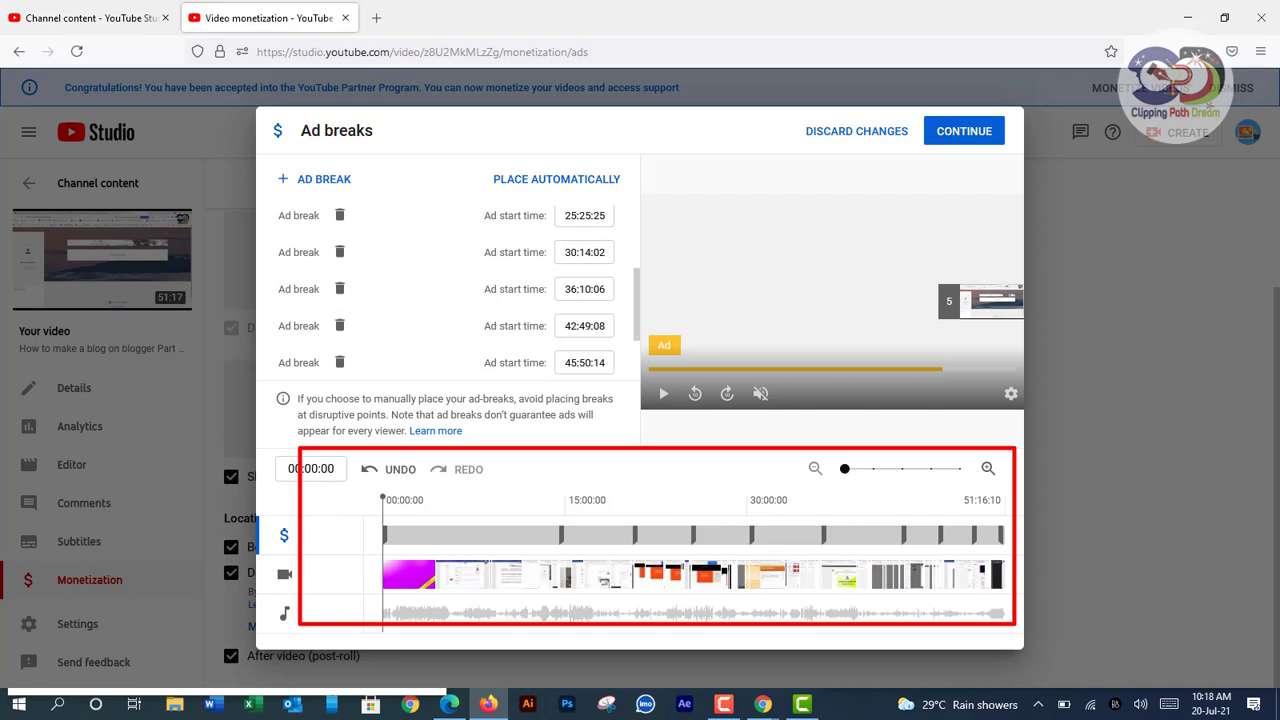
Delete the ad breaks at 20:38:06 and 30:14:02.
{"action": "right_click", "coordinate": [707, 528]}
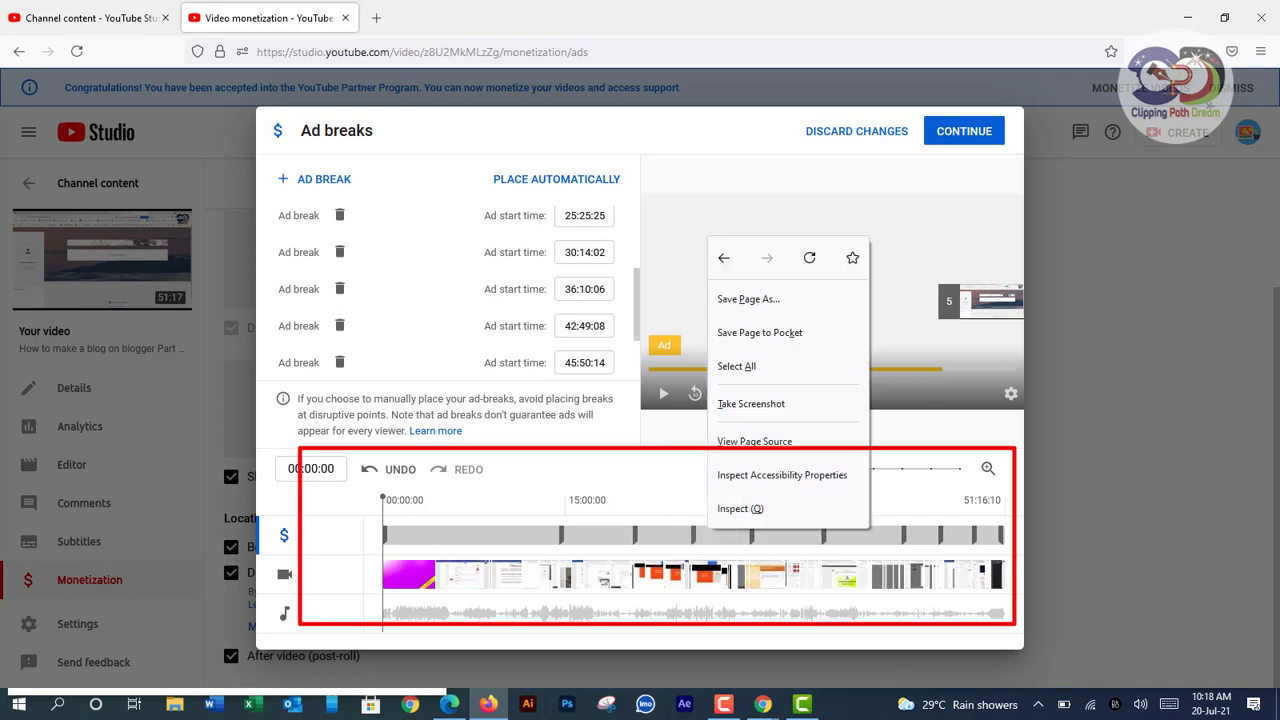
{"action": "left_click", "coordinate": [700, 527]}
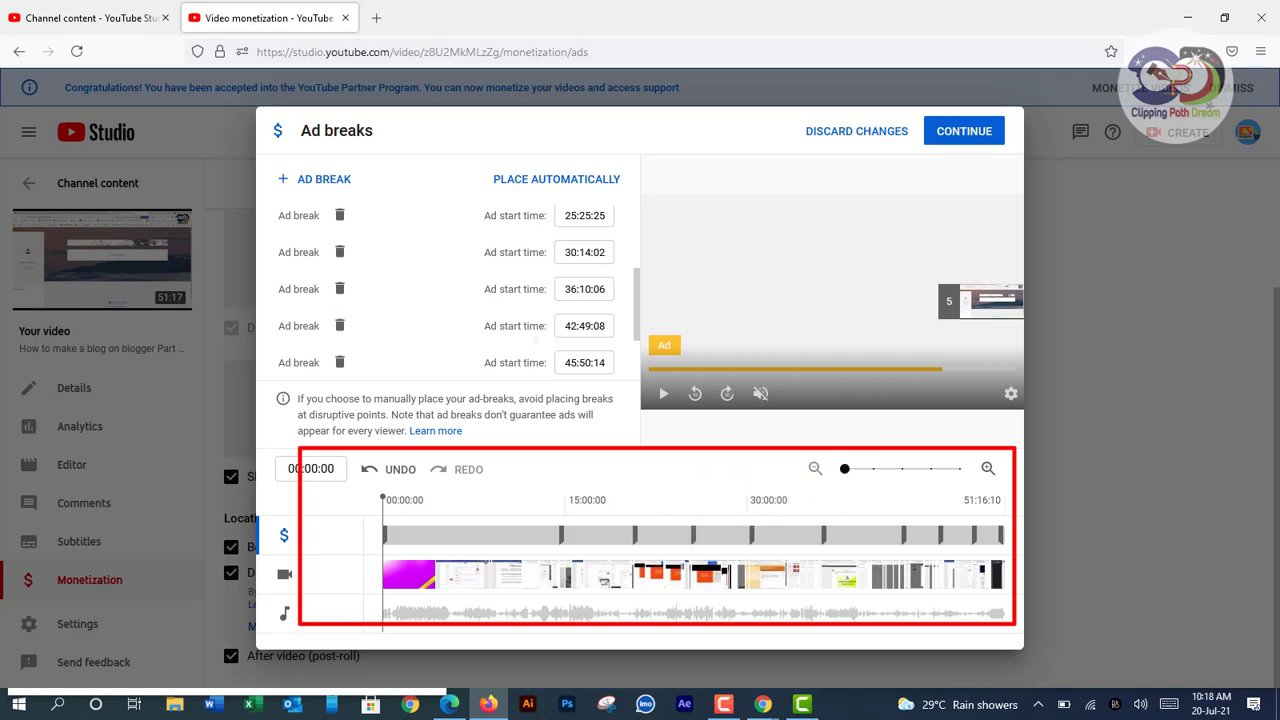
{"action": "scroll", "coordinate": [447, 290], "scroll_direction": "down", "scroll_amount": 2}
{"action": "scroll", "coordinate": [447, 290], "scroll_direction": "up", "scroll_amount": 5}
{"action": "left_click", "coordinate": [635, 535]}
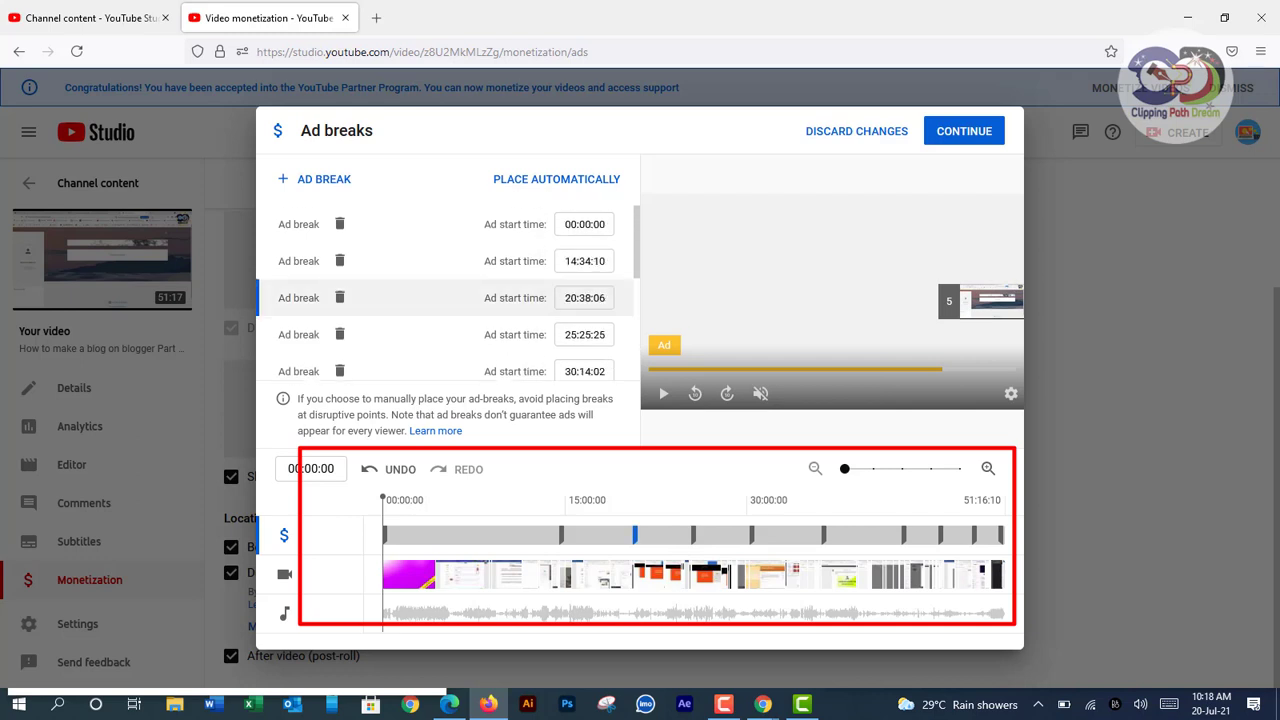
{"action": "left_click", "coordinate": [339, 297]}
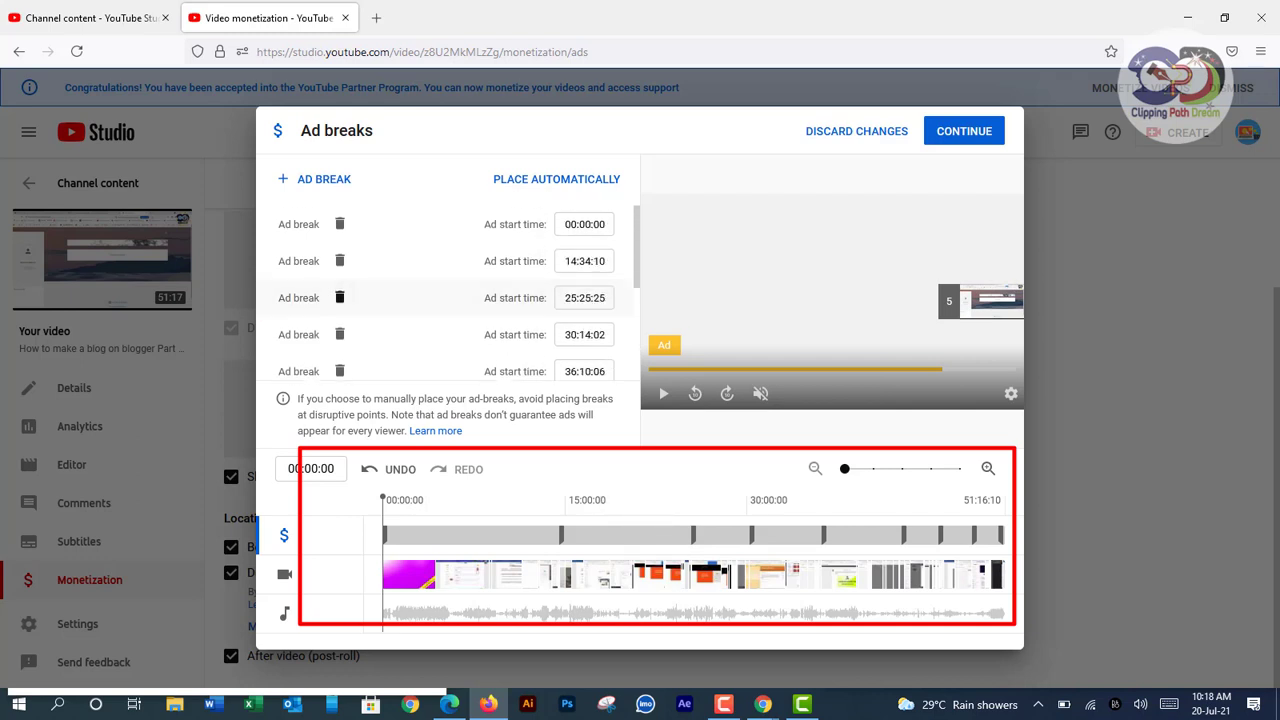
{"action": "left_click", "coordinate": [752, 535]}
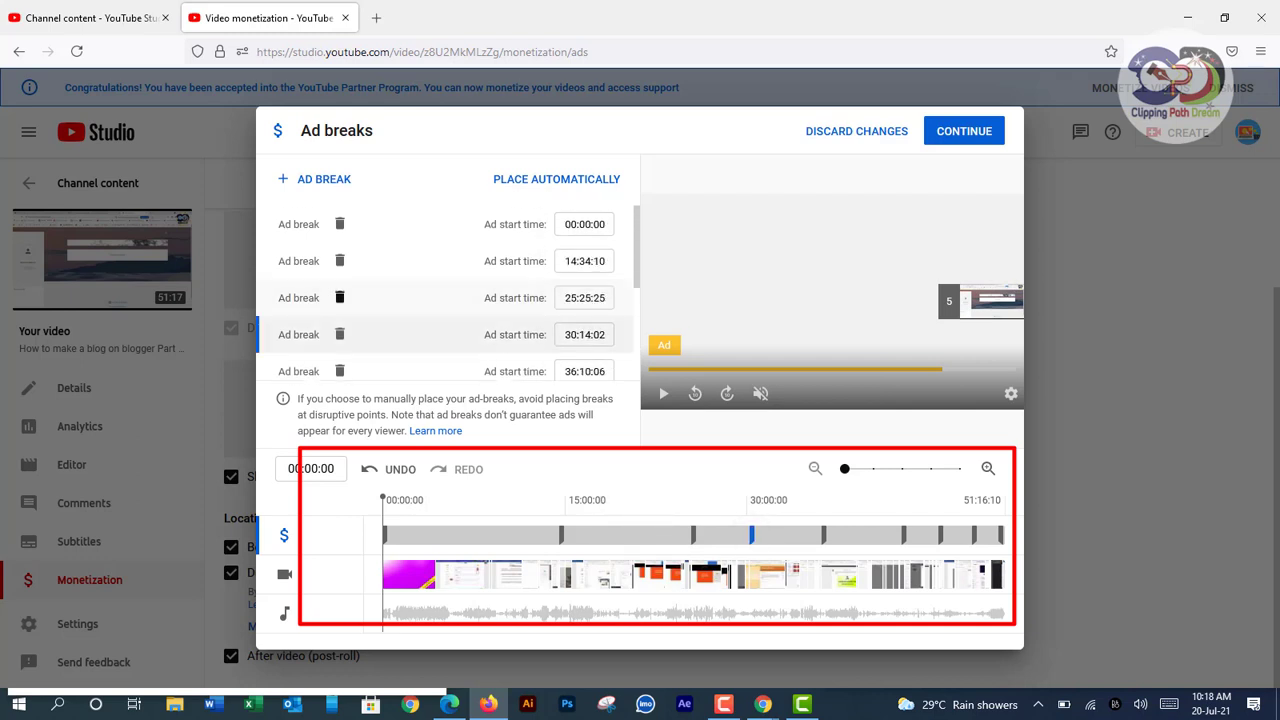
{"action": "left_click", "coordinate": [339, 334]}
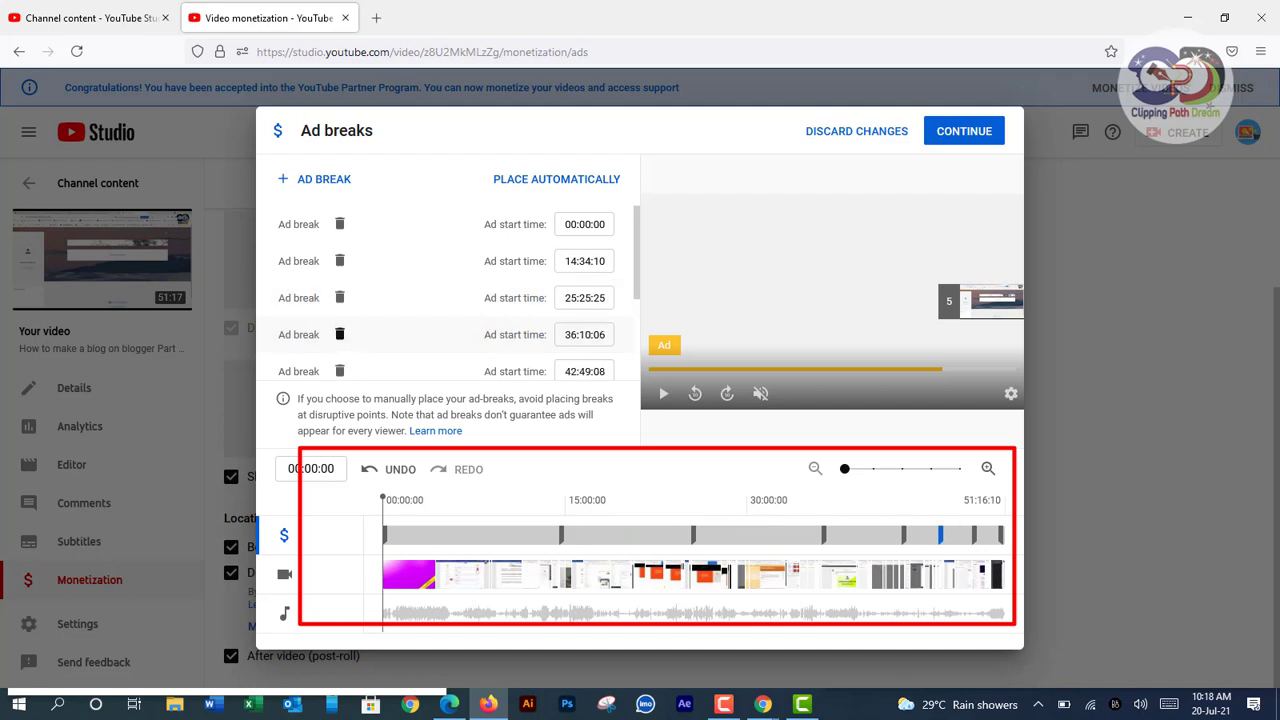
Delete the ad breaks at 45:50:14 and 48:36:14.
{"action": "scroll", "coordinate": [339, 330], "scroll_direction": "down", "scroll_amount": 2}
{"action": "left_click", "coordinate": [339, 288]}
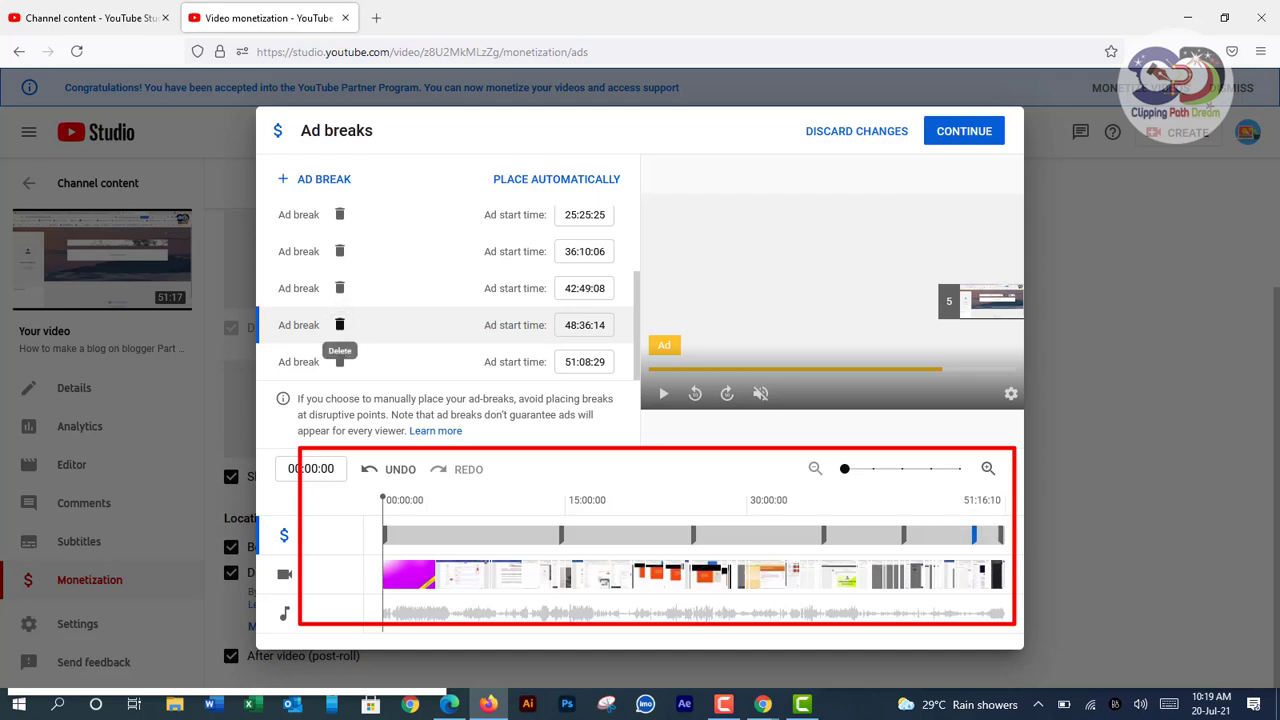
{"action": "left_click", "coordinate": [339, 324]}
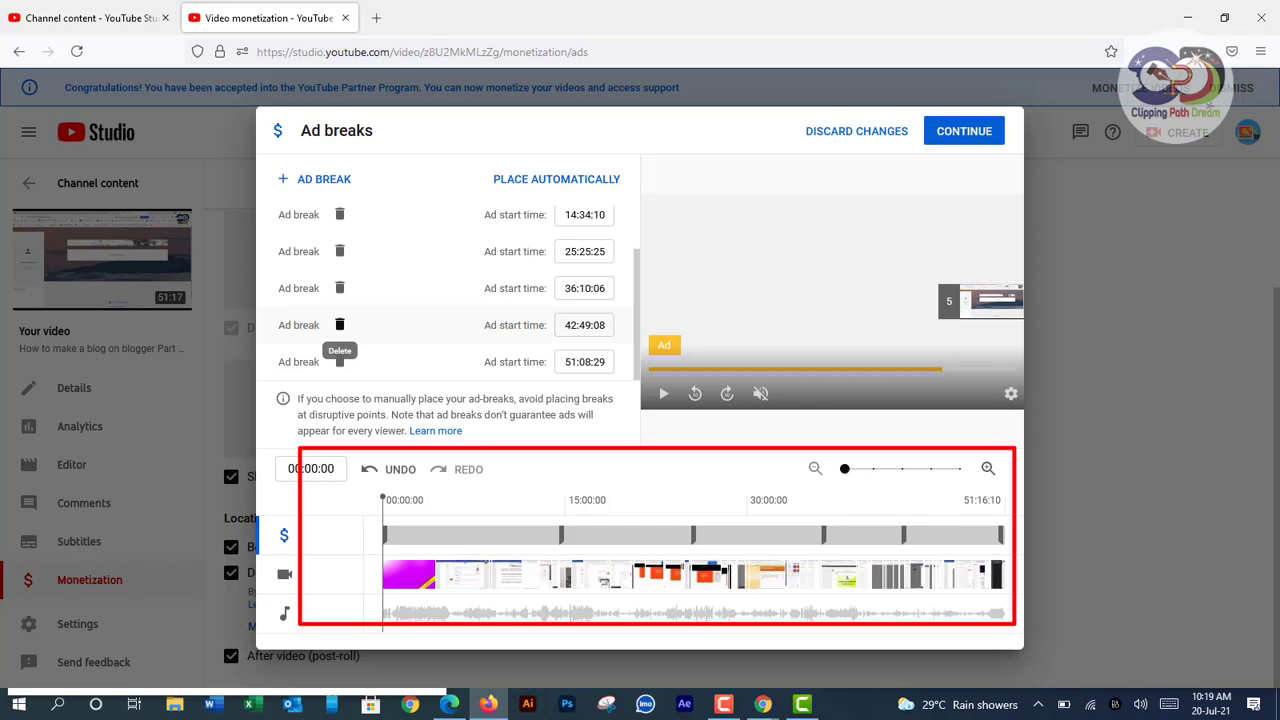
Save the ad break changes of the blogger Part 02 video and close its browser tab.
{"action": "left_click", "coordinate": [962, 131]}
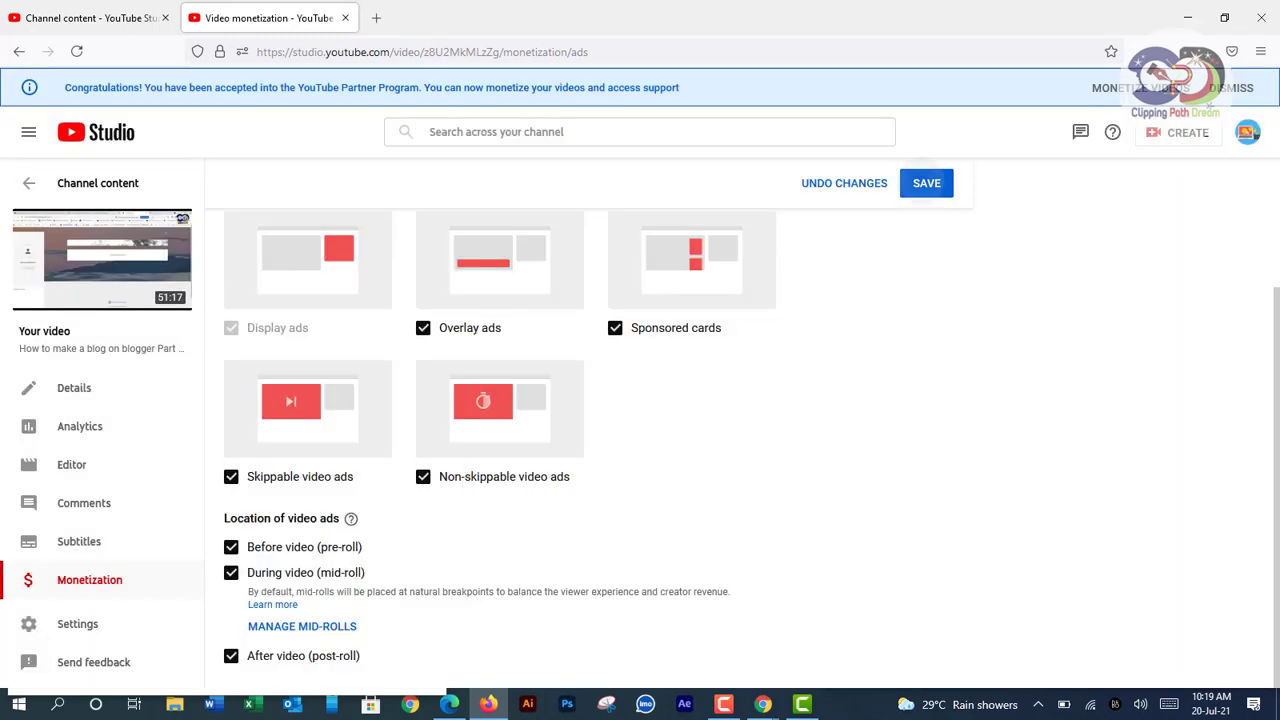
{"action": "left_click", "coordinate": [926, 183]}
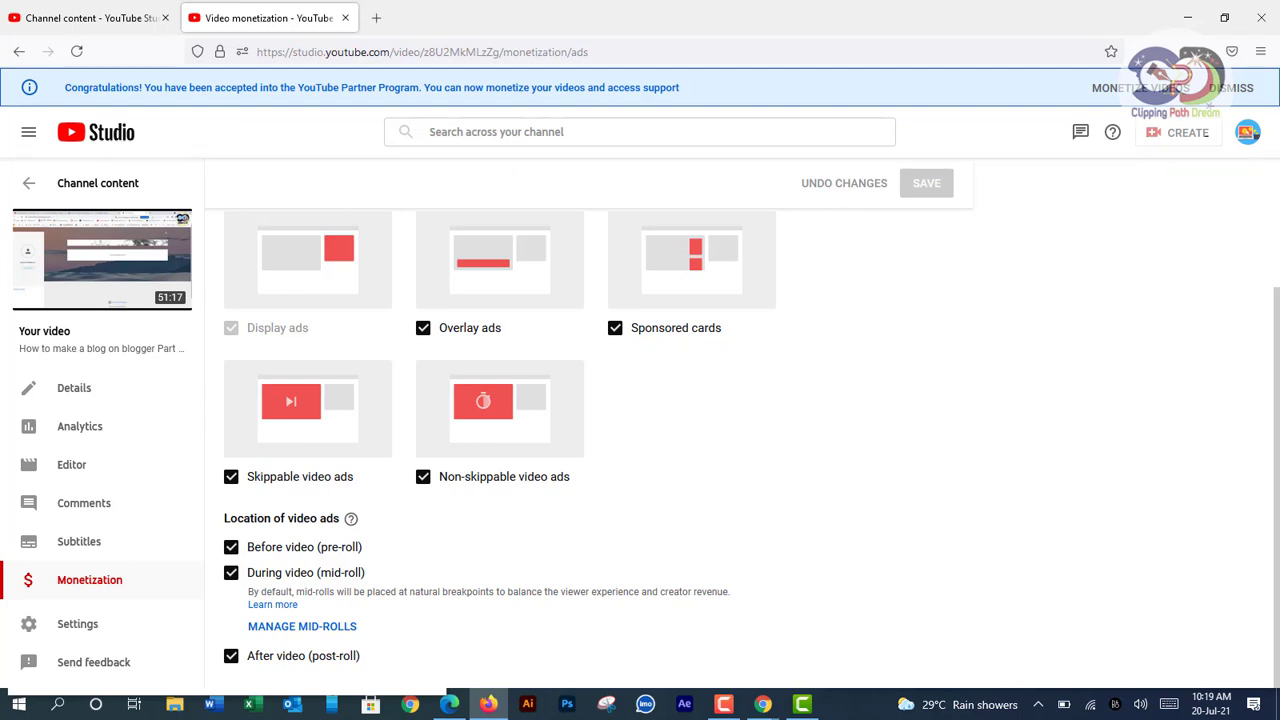
{"action": "left_click", "coordinate": [345, 17]}
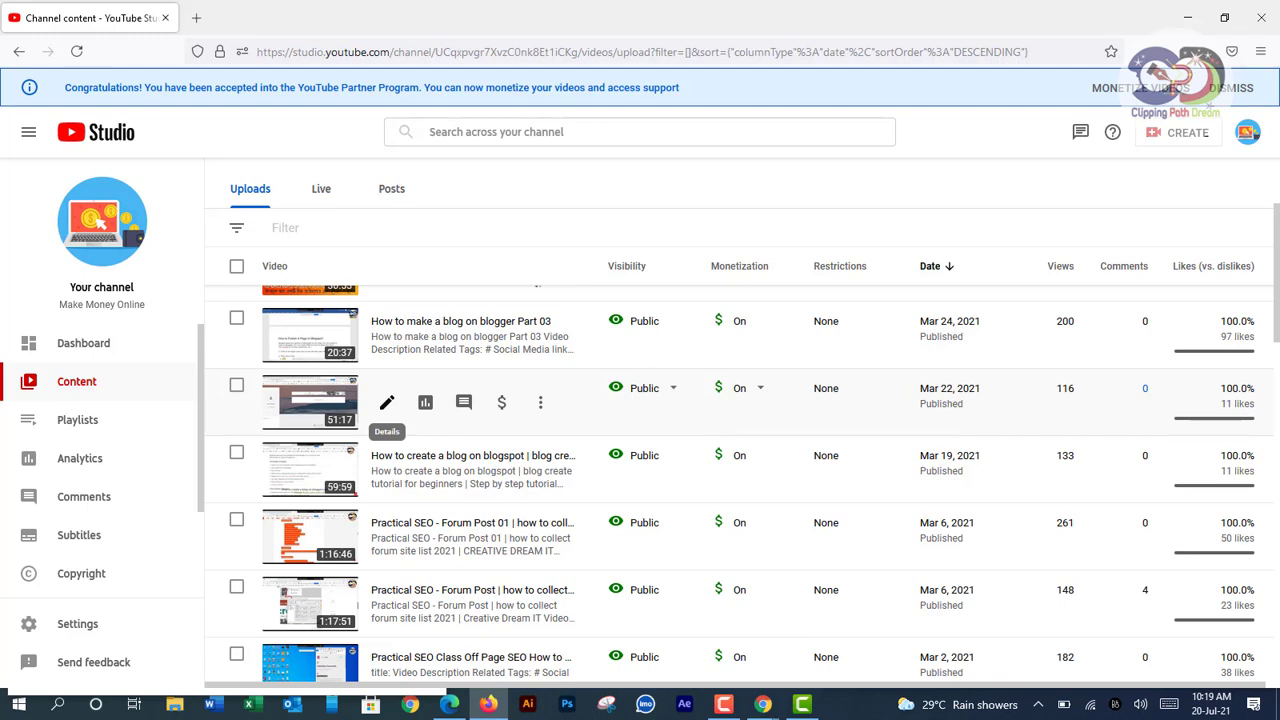
Open "Practical SEO - Forum Post 01" in a separate browser tab and bring up its mid-roll ad break editor.
{"action": "scroll", "coordinate": [387, 402], "scroll_direction": "down", "scroll_amount": 2}
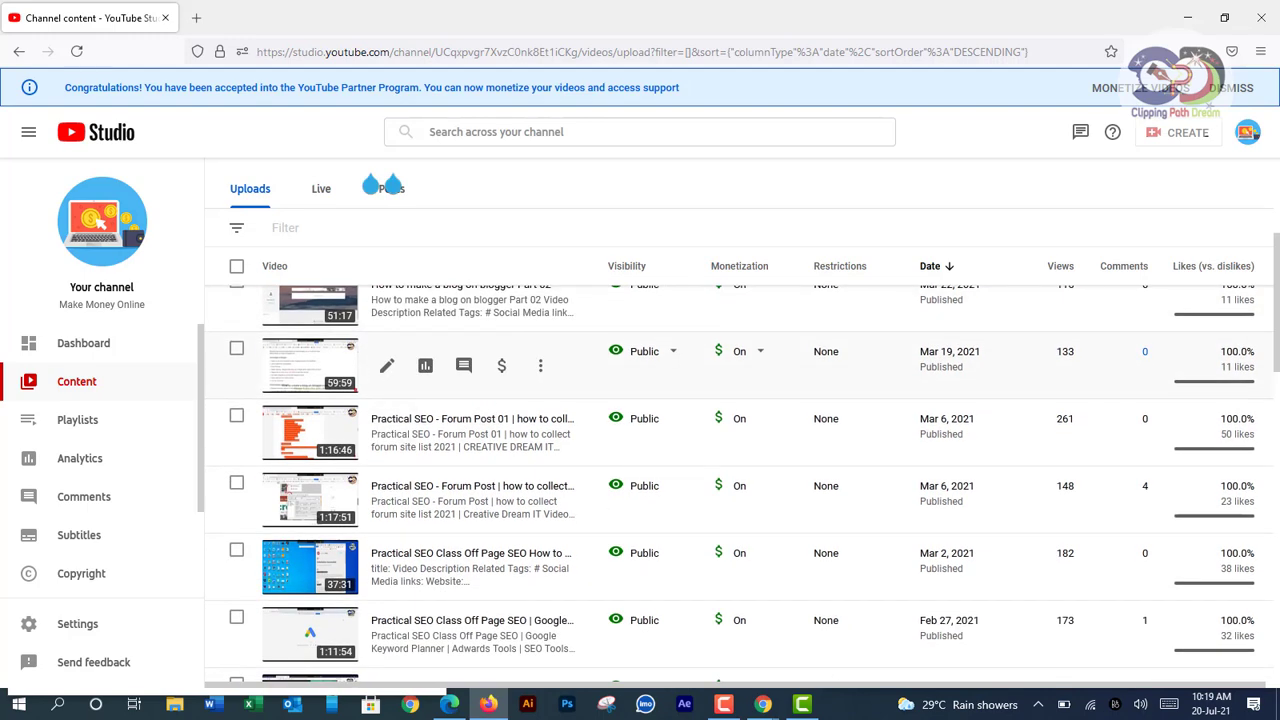
{"action": "right_click", "coordinate": [386, 432]}
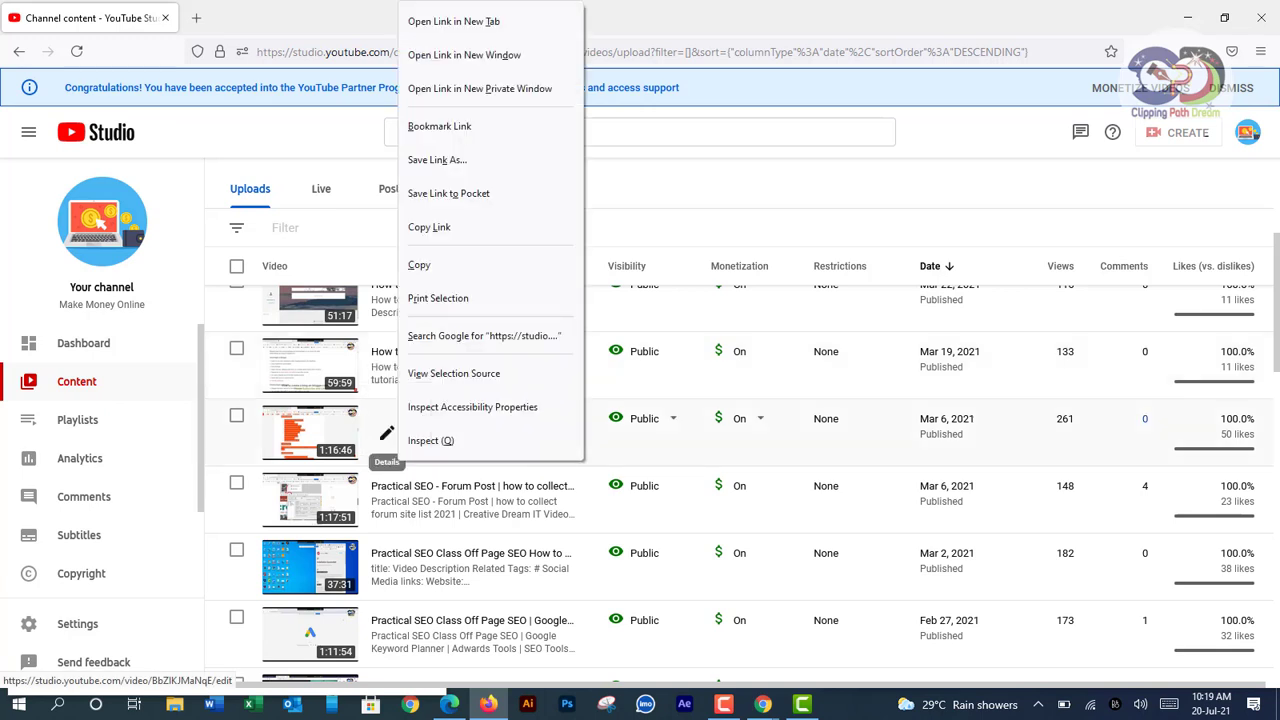
{"action": "left_click", "coordinate": [455, 24]}
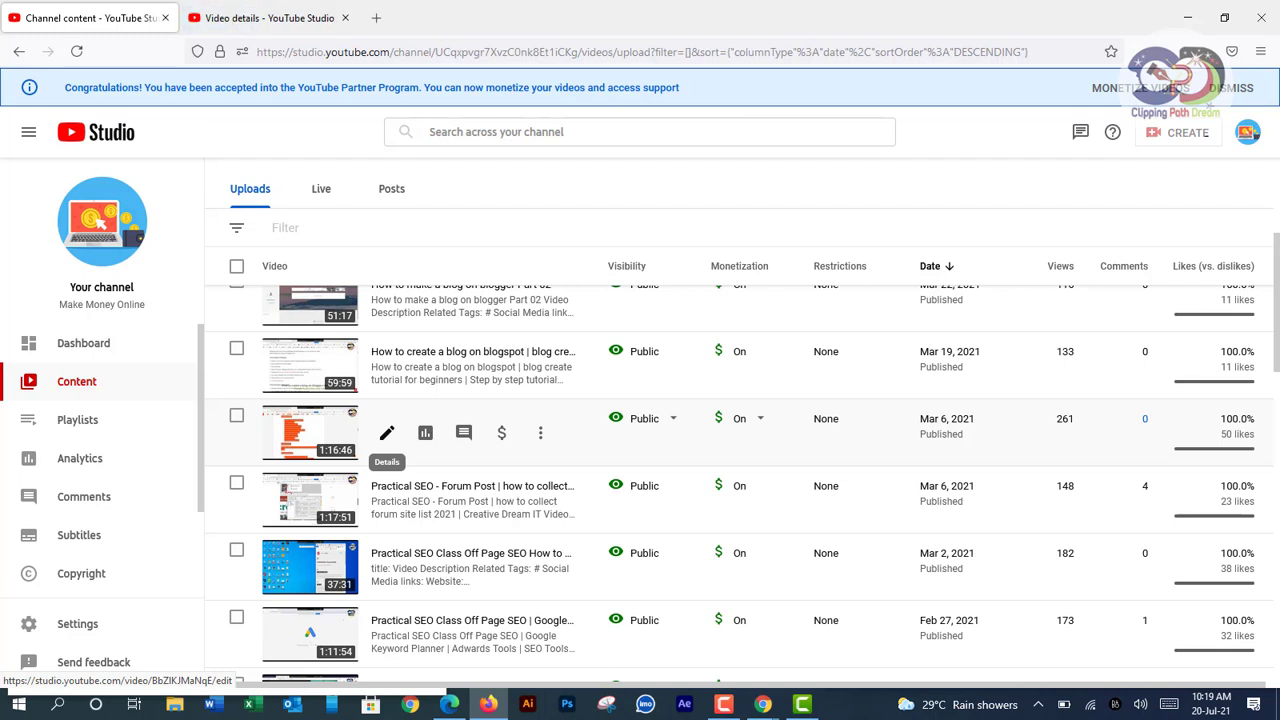
{"action": "key", "text": "ctrl+Tab"}
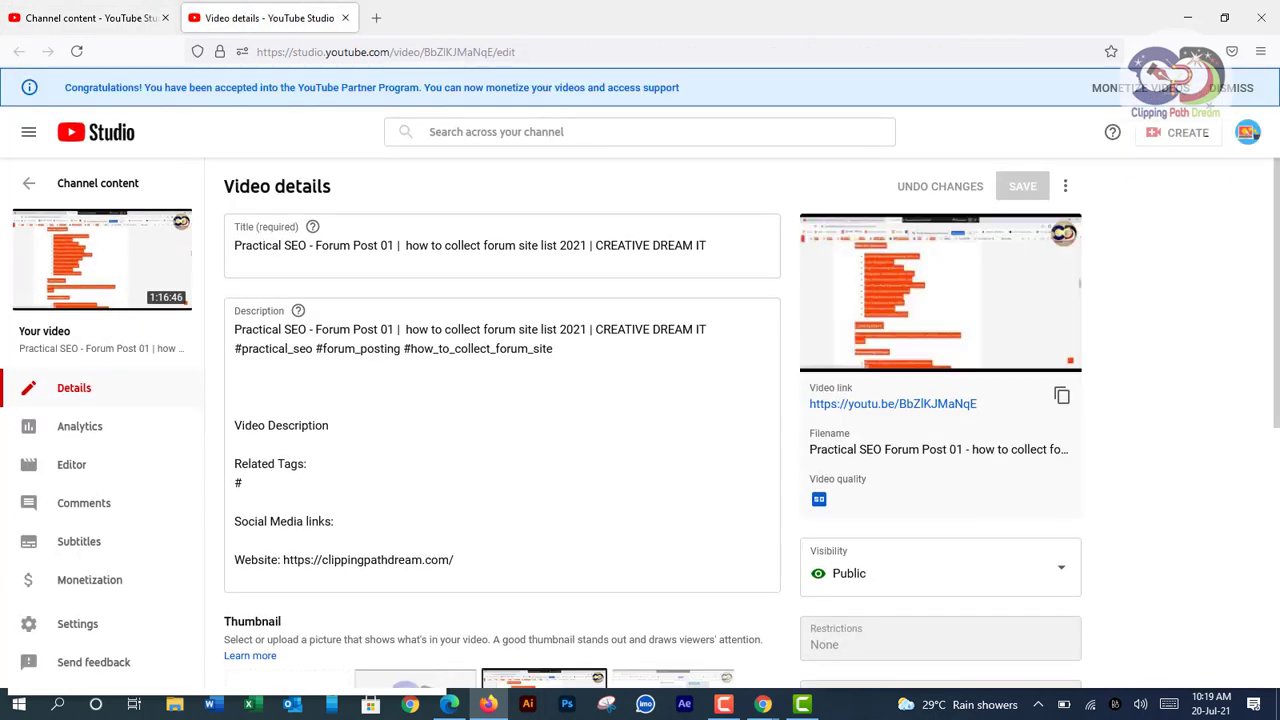
{"action": "left_click", "coordinate": [79, 542]}
{"action": "left_click", "coordinate": [90, 580]}
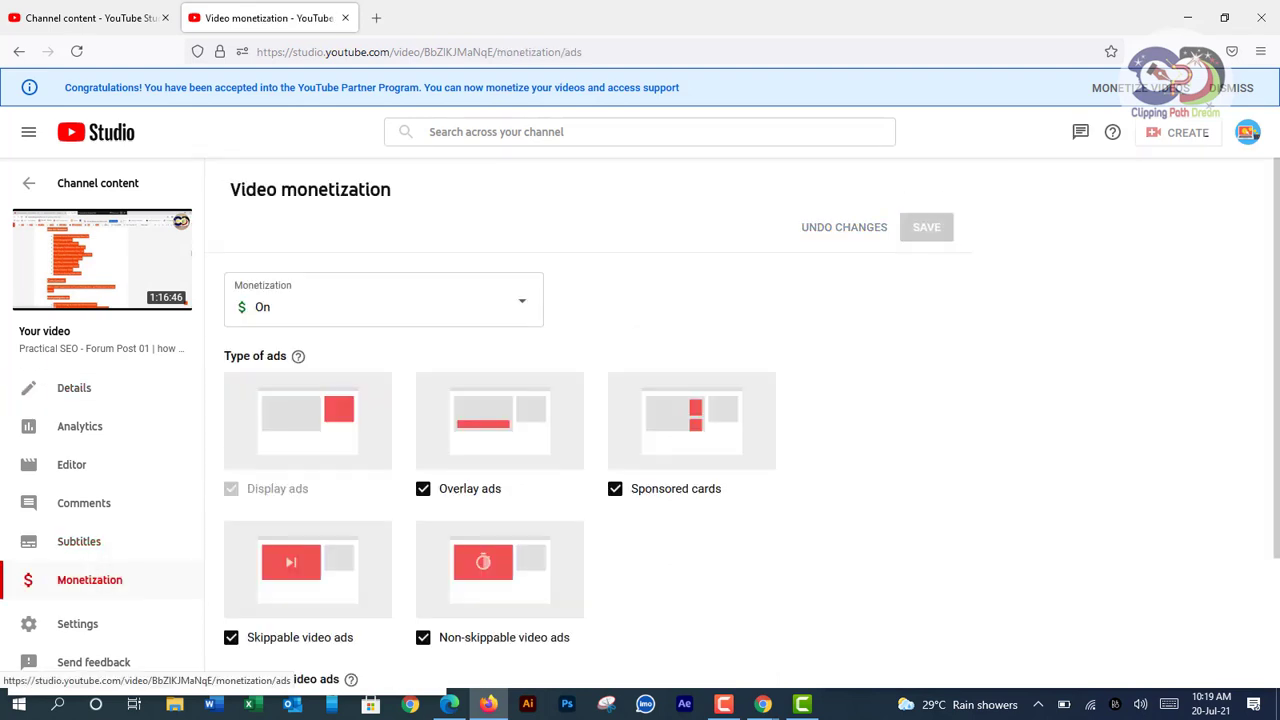
{"action": "scroll", "coordinate": [700, 430], "scroll_direction": "down", "scroll_amount": 3}
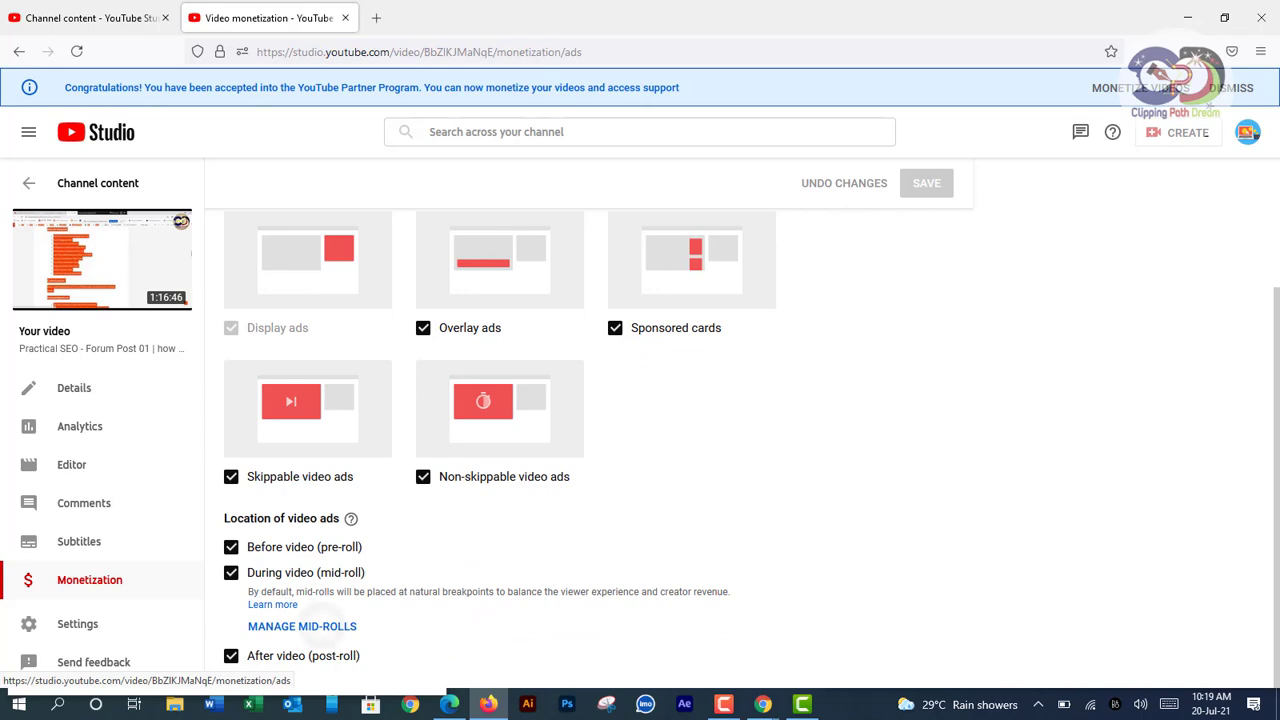
{"action": "left_click", "coordinate": [302, 626]}
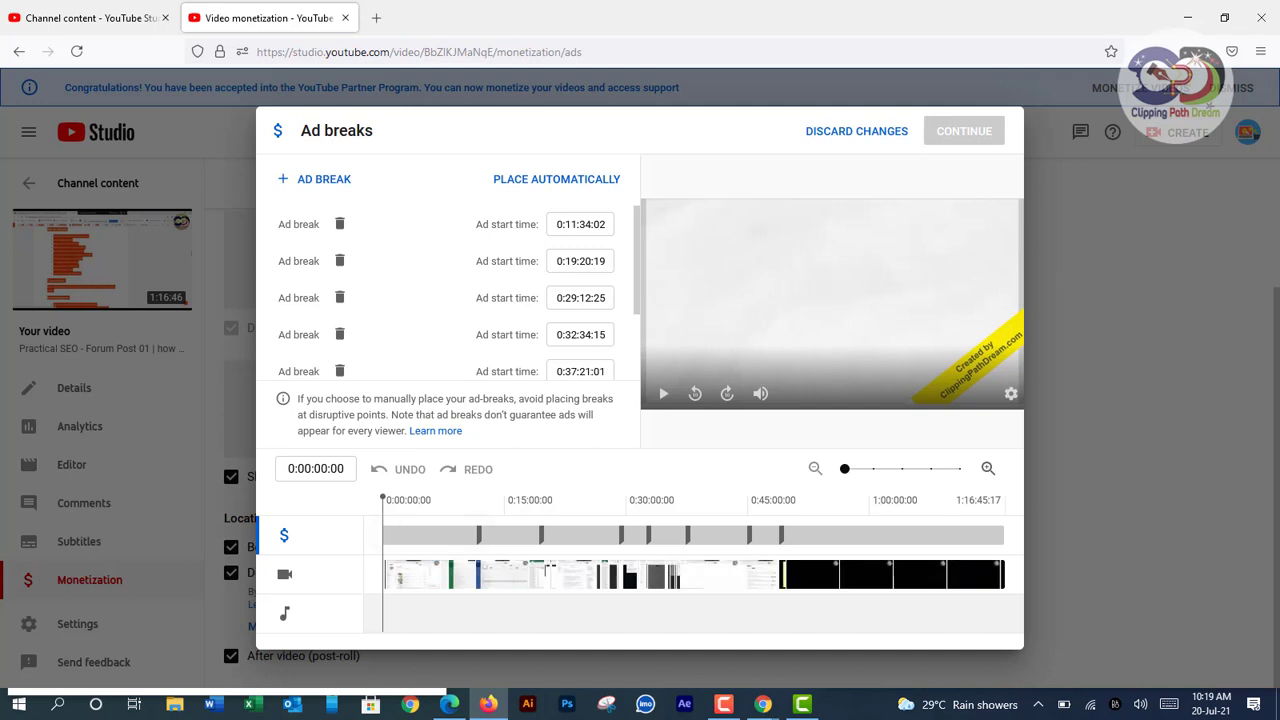
{"action": "left_click", "coordinate": [316, 179]}
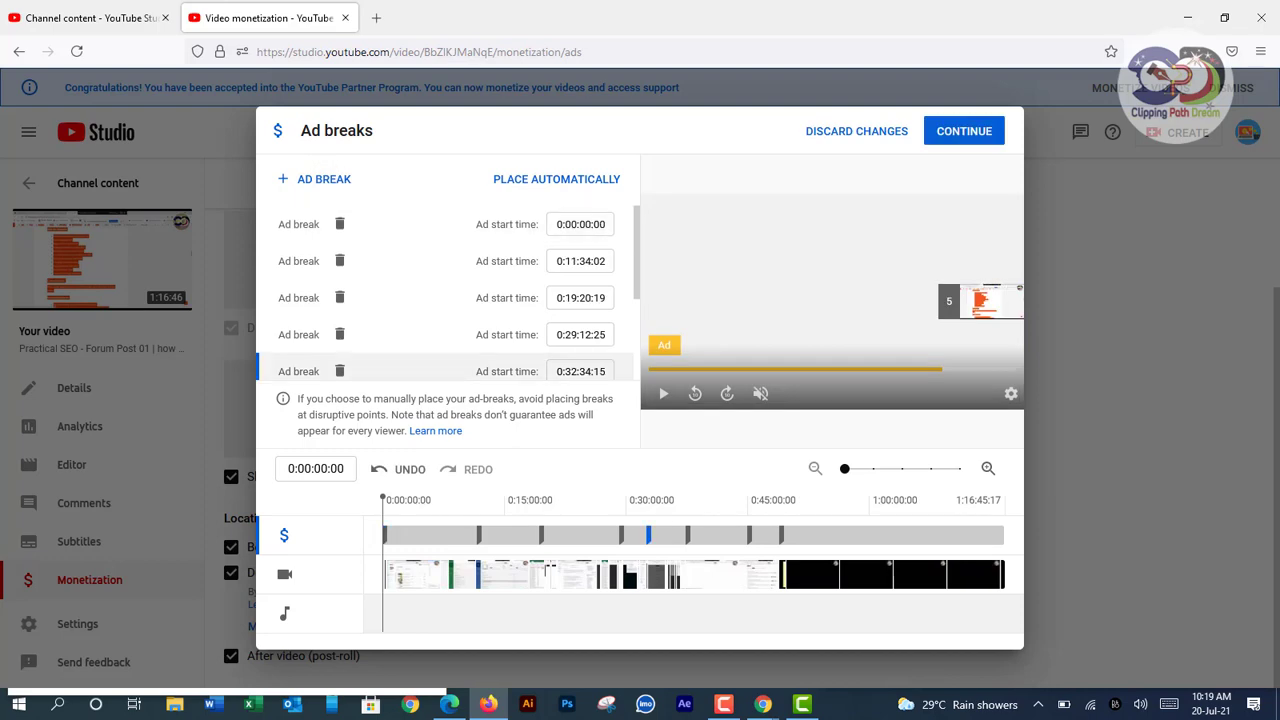
{"action": "left_click", "coordinate": [856, 131]}
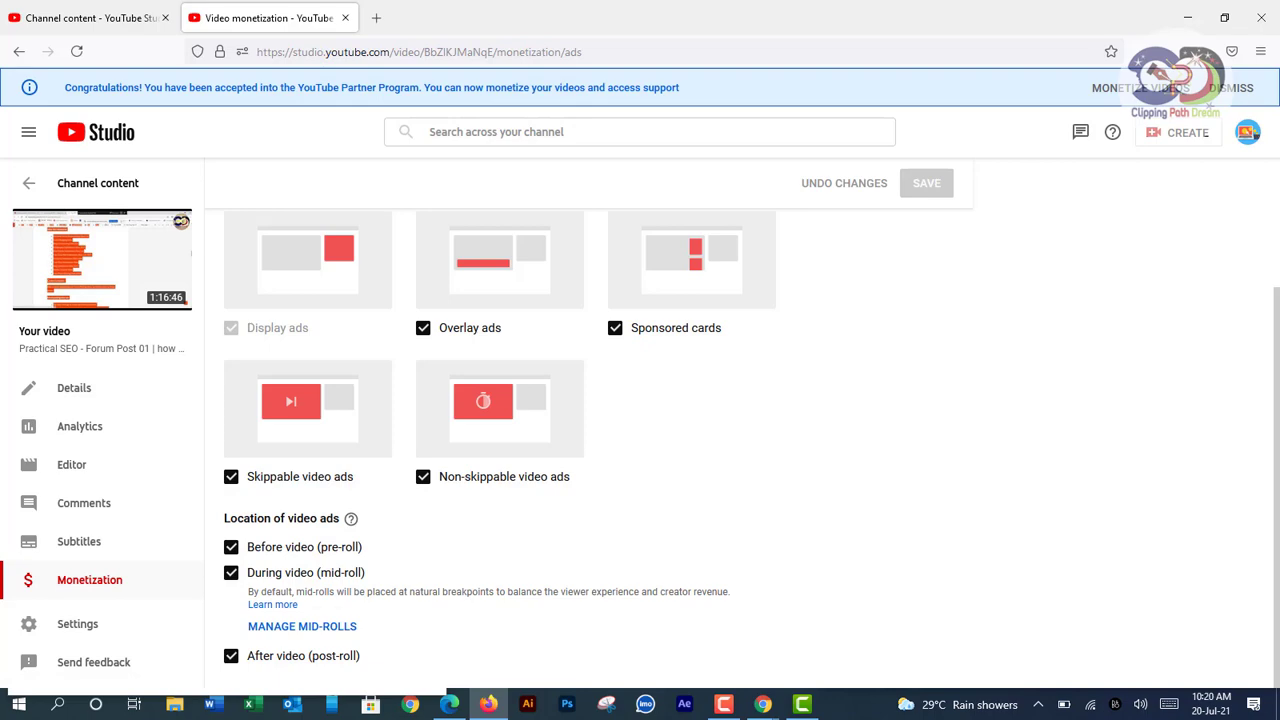
{"action": "left_click", "coordinate": [302, 626]}
Add an ad break at 0:00:00 to the Forum Post 01 video, save the change and close its browser tab.
{"action": "left_click", "coordinate": [316, 179]}
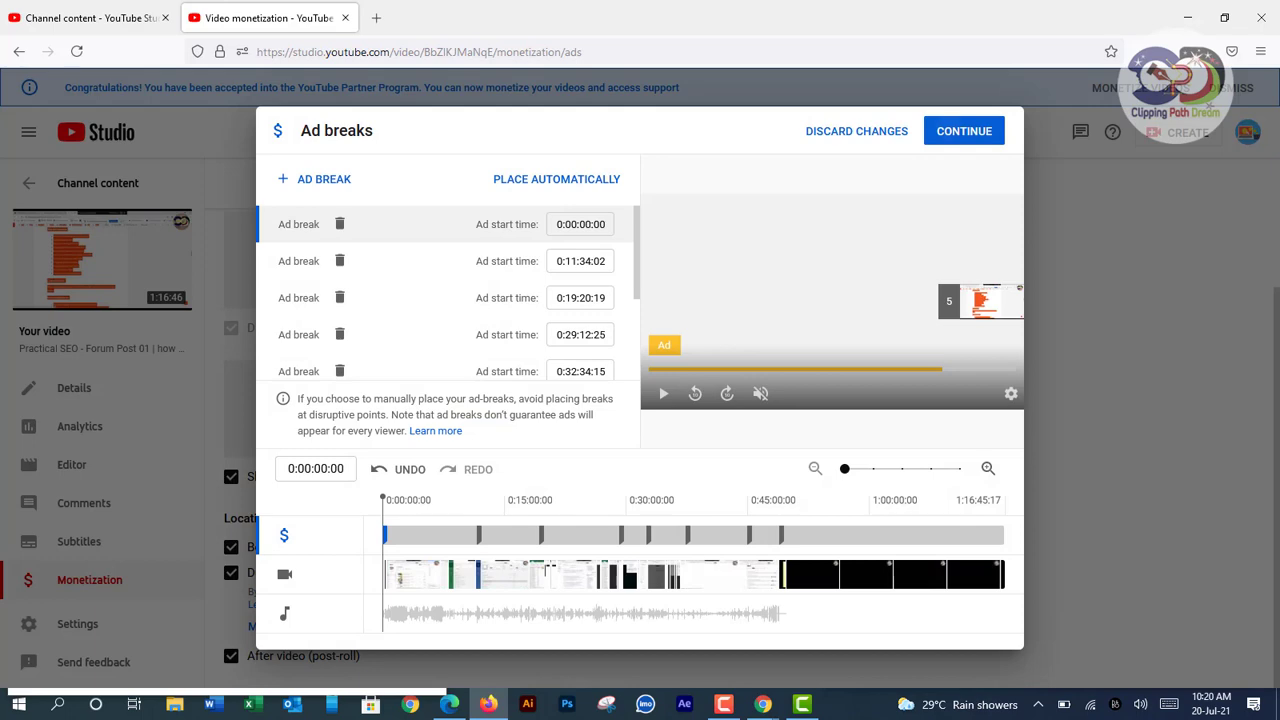
{"action": "left_click", "coordinate": [964, 131]}
{"action": "left_click", "coordinate": [926, 183]}
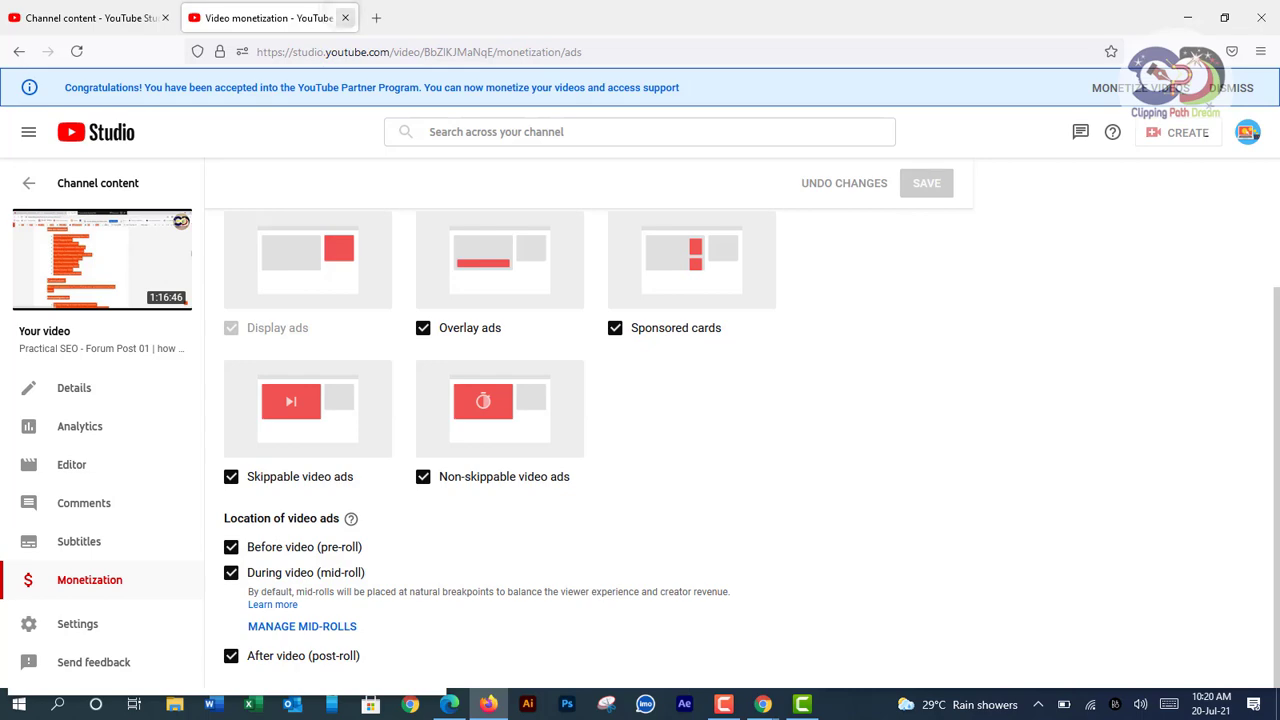
{"action": "left_click", "coordinate": [345, 18]}
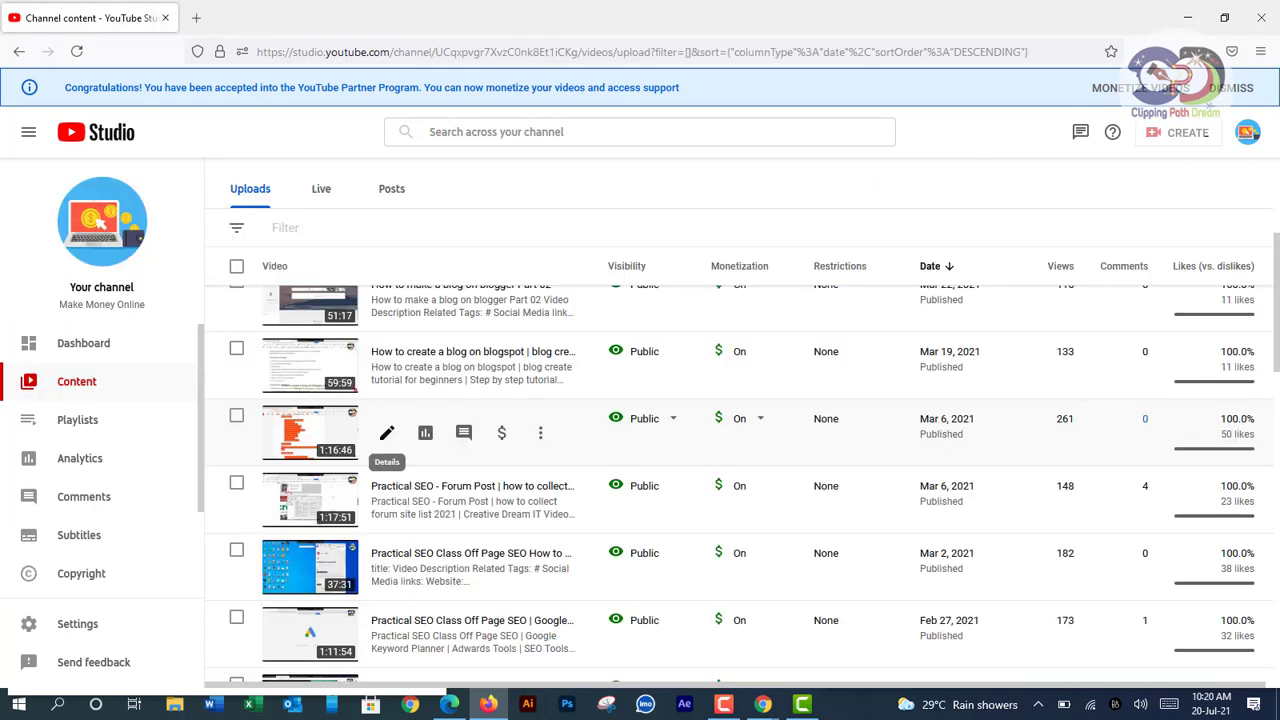
Open the 1:17:51 video "Practical SEO - Forum Post" from the uploads list and bring up its mid-roll ad break editor.
{"action": "scroll", "coordinate": [387, 425], "scroll_direction": "down", "scroll_amount": 3}
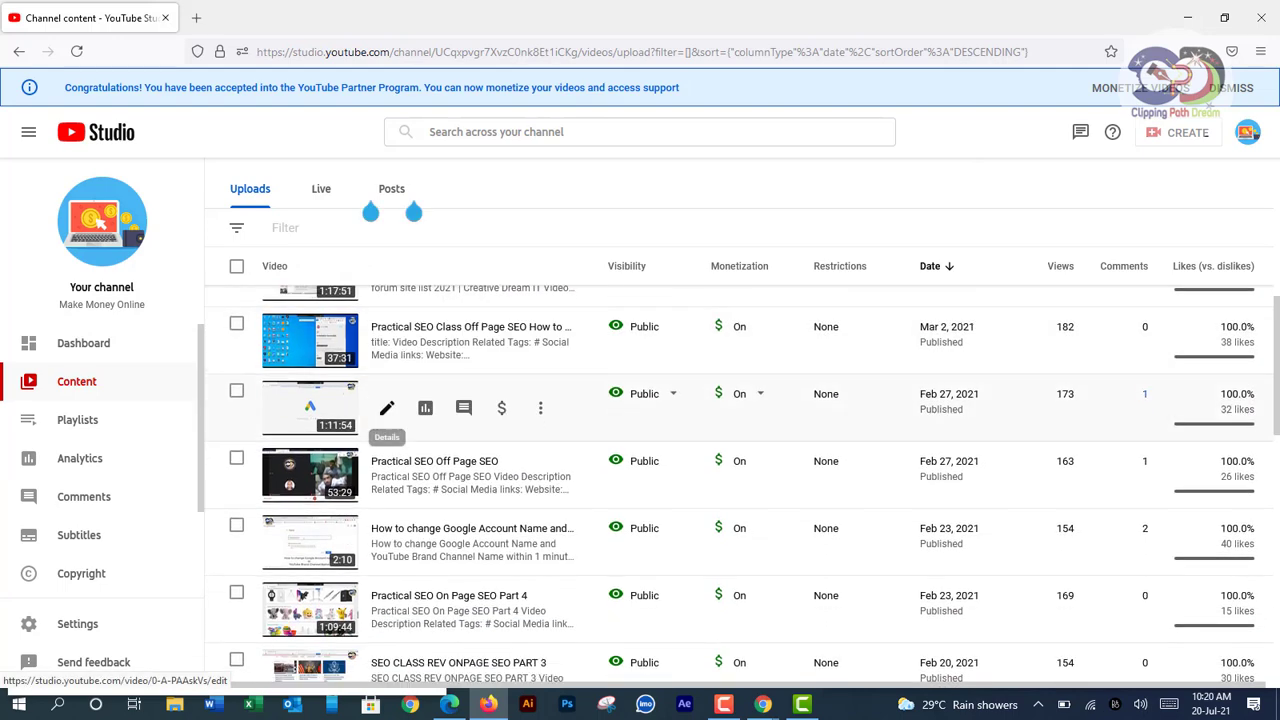
{"action": "scroll", "coordinate": [444, 500], "scroll_direction": "up", "scroll_amount": 3}
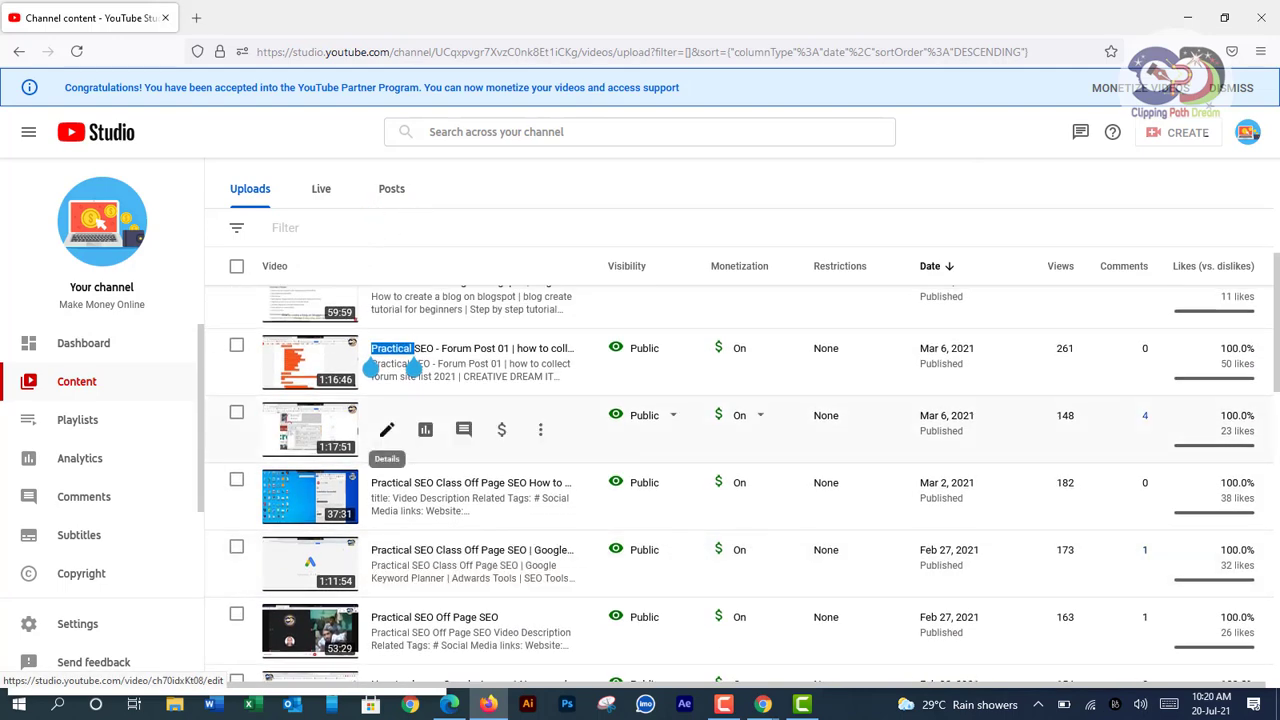
{"action": "left_click", "coordinate": [387, 429]}
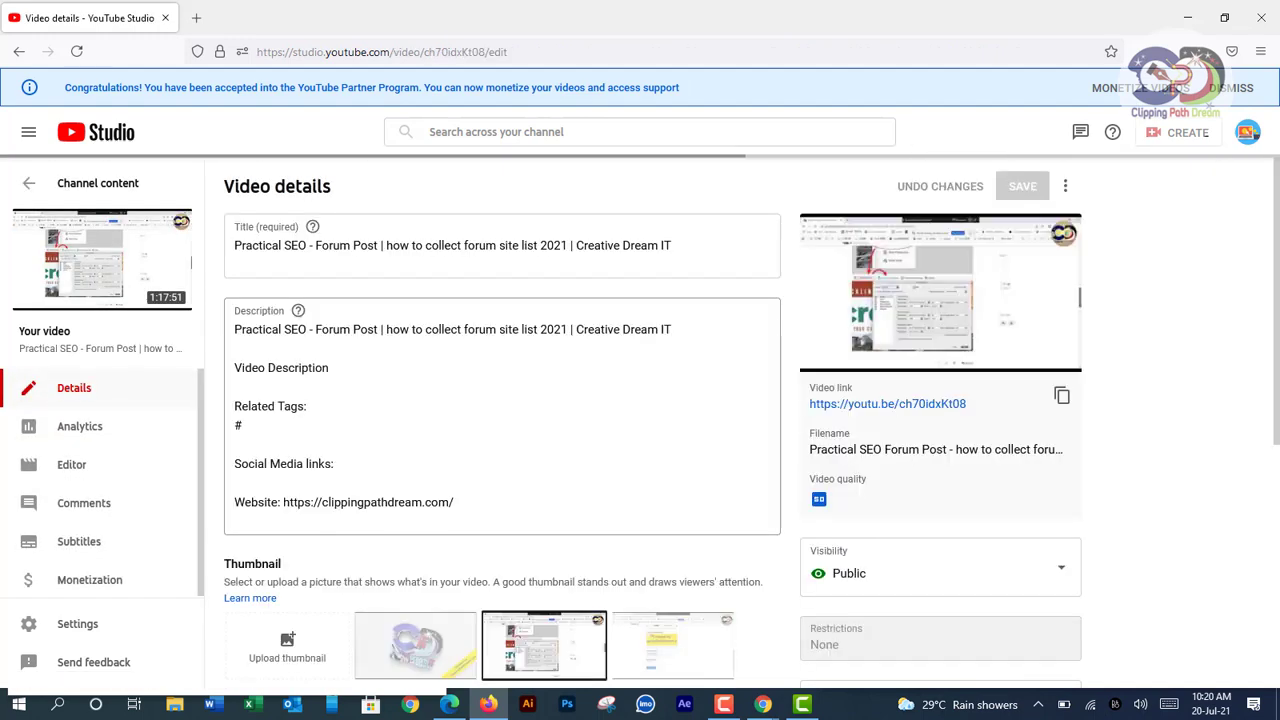
{"action": "left_click", "coordinate": [89, 579]}
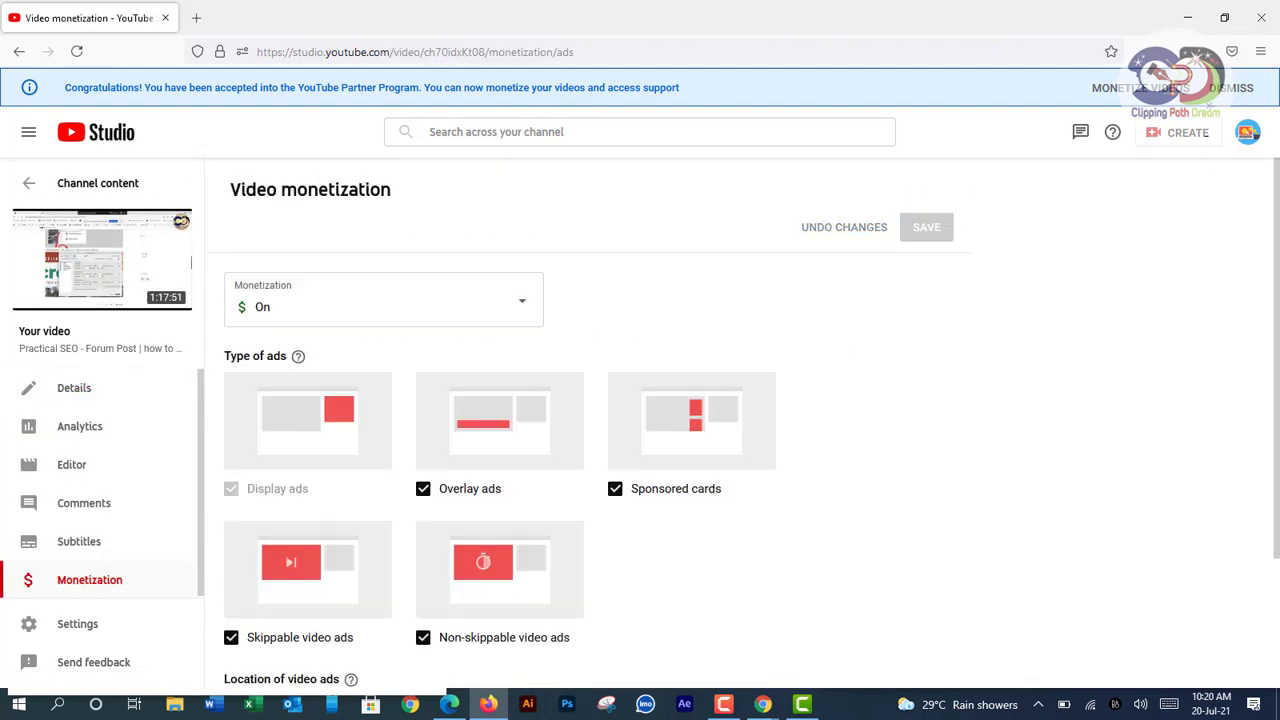
{"action": "scroll", "coordinate": [640, 450], "scroll_direction": "down", "scroll_amount": 3}
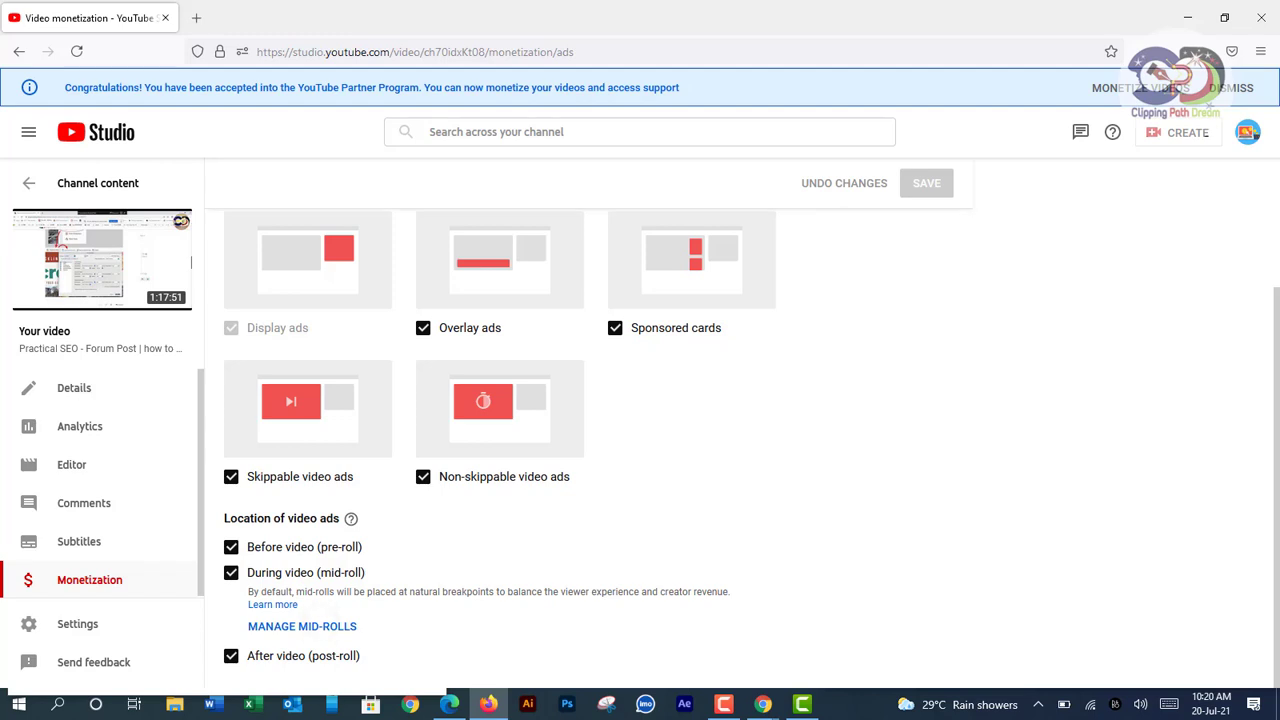
{"action": "left_click", "coordinate": [302, 626]}
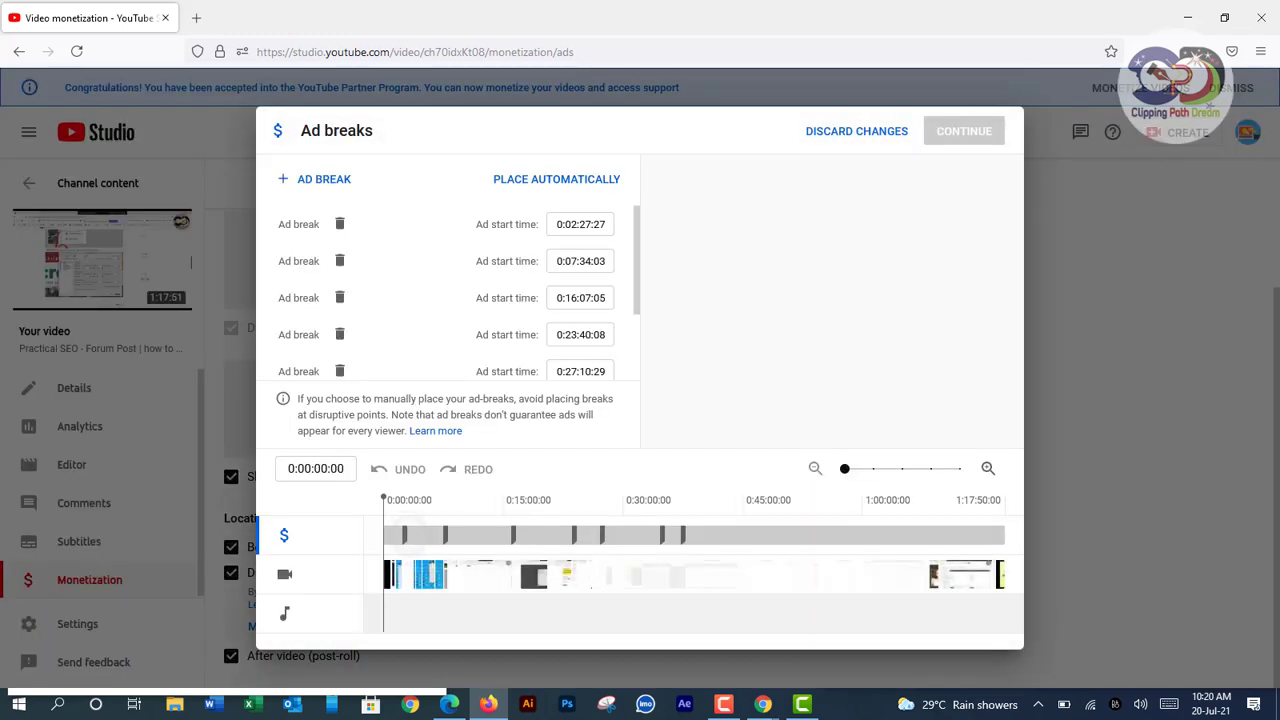
Move the first ad break to 0:00:00.
{"action": "right_click", "coordinate": [407, 534]}
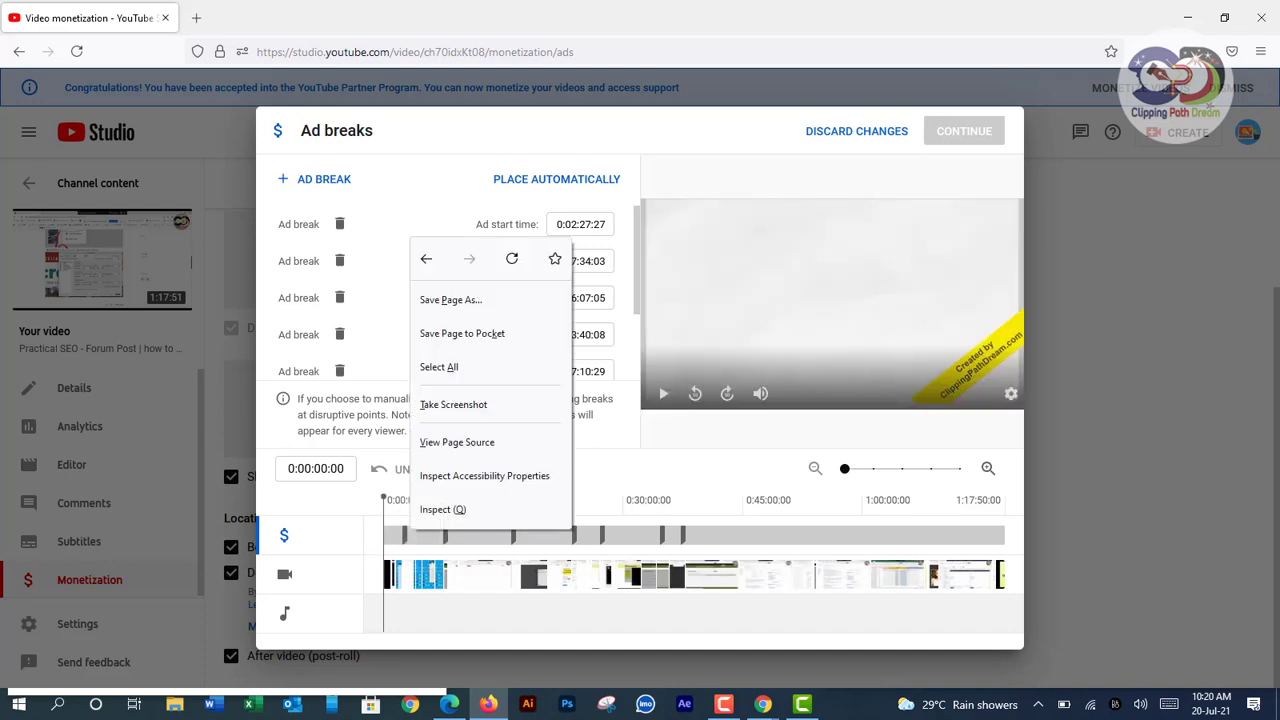
{"action": "key", "text": "Escape"}
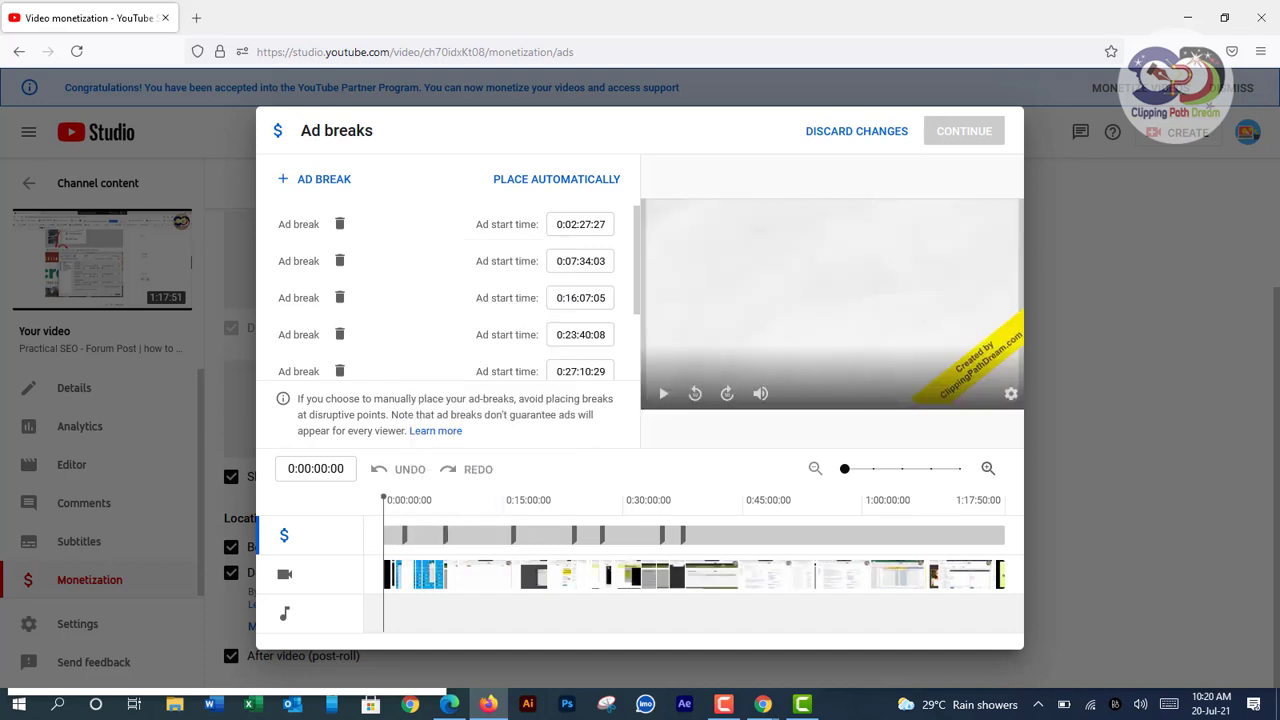
{"action": "left_click_drag", "start_coordinate": [405, 535], "coordinate": [386, 535]}
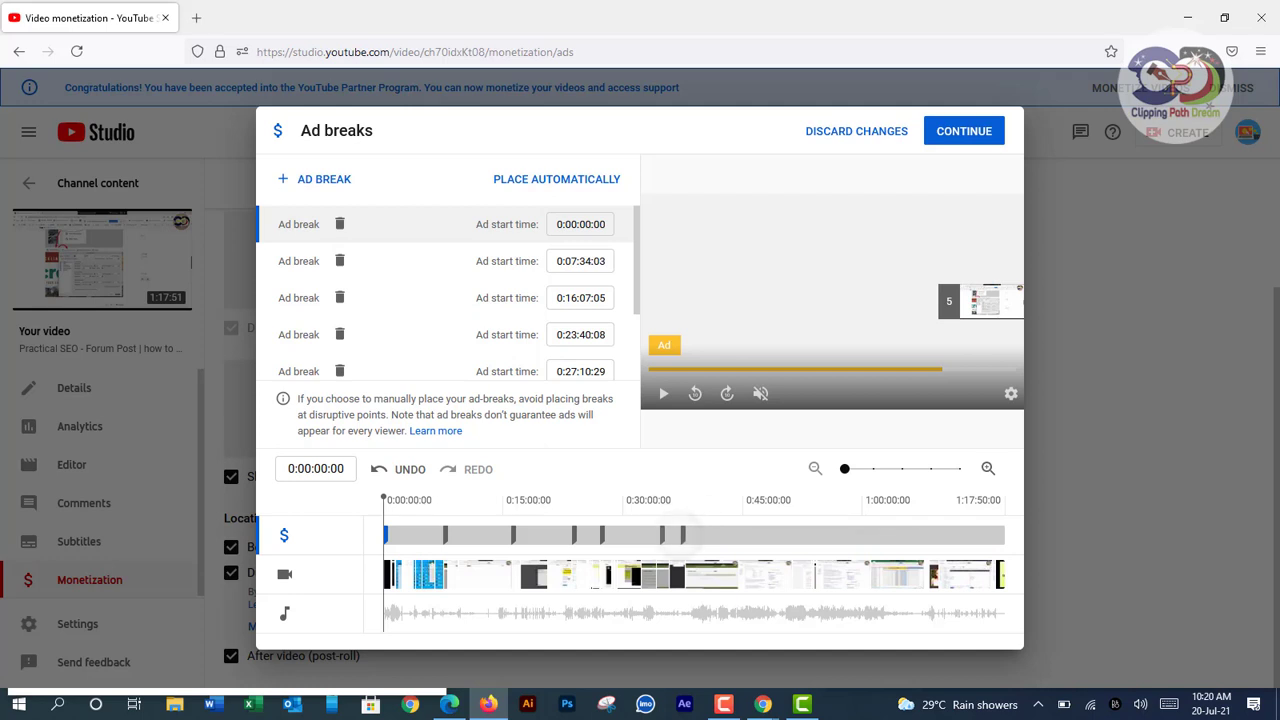
Move the last ad break close to the end of the video and save the ad break changes.
{"action": "right_click", "coordinate": [682, 538]}
{"action": "key", "text": "Escape"}
{"action": "left_click_drag", "start_coordinate": [683, 535], "coordinate": [973, 535]}
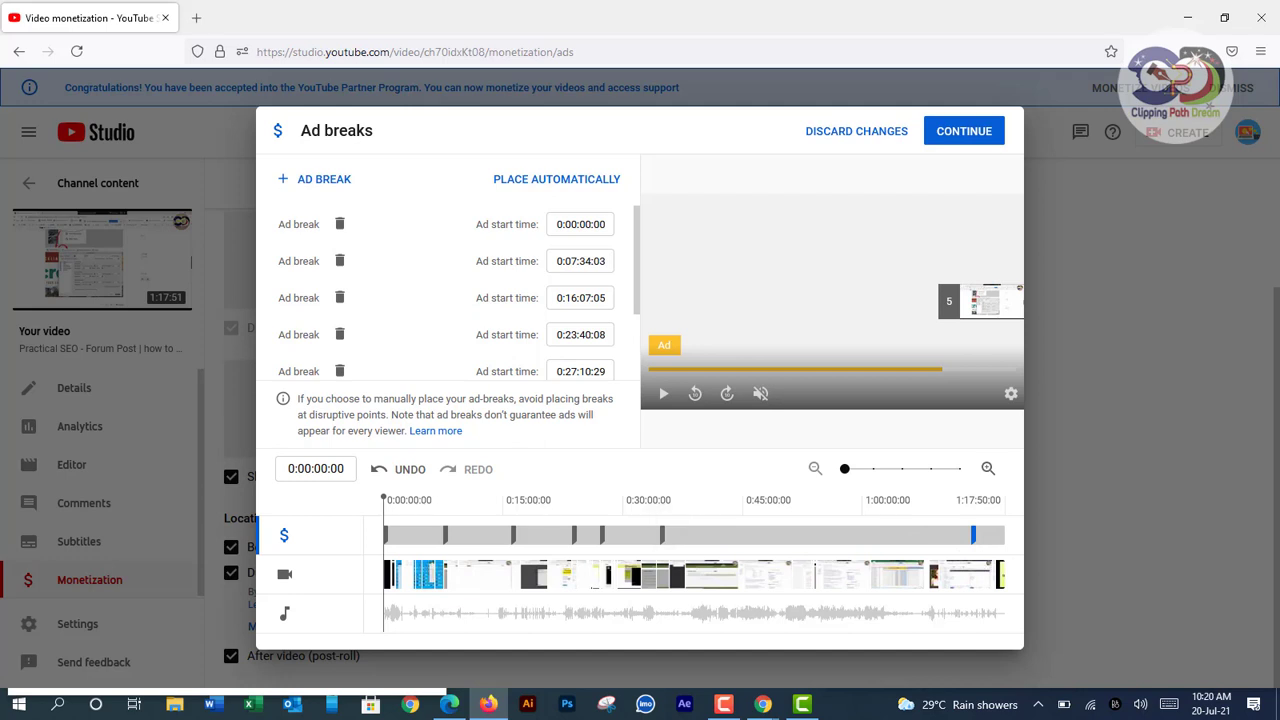
{"action": "left_click", "coordinate": [964, 131]}
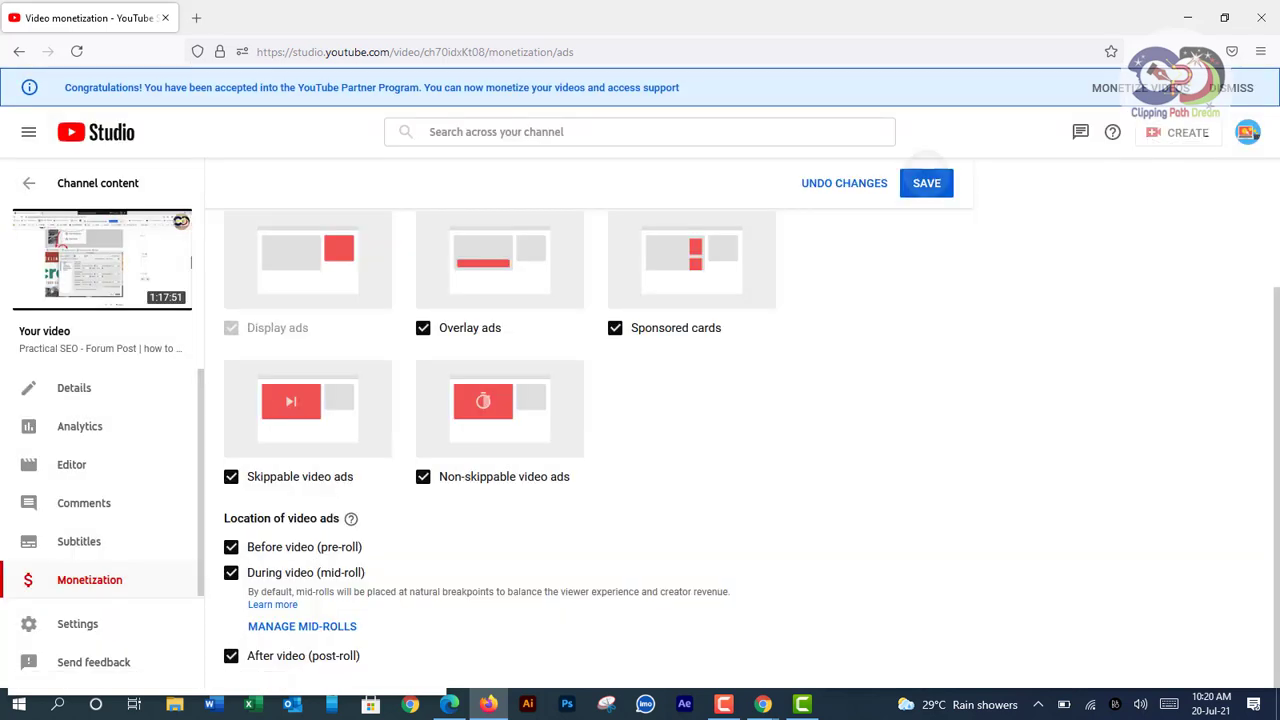
{"action": "left_click", "coordinate": [926, 183]}
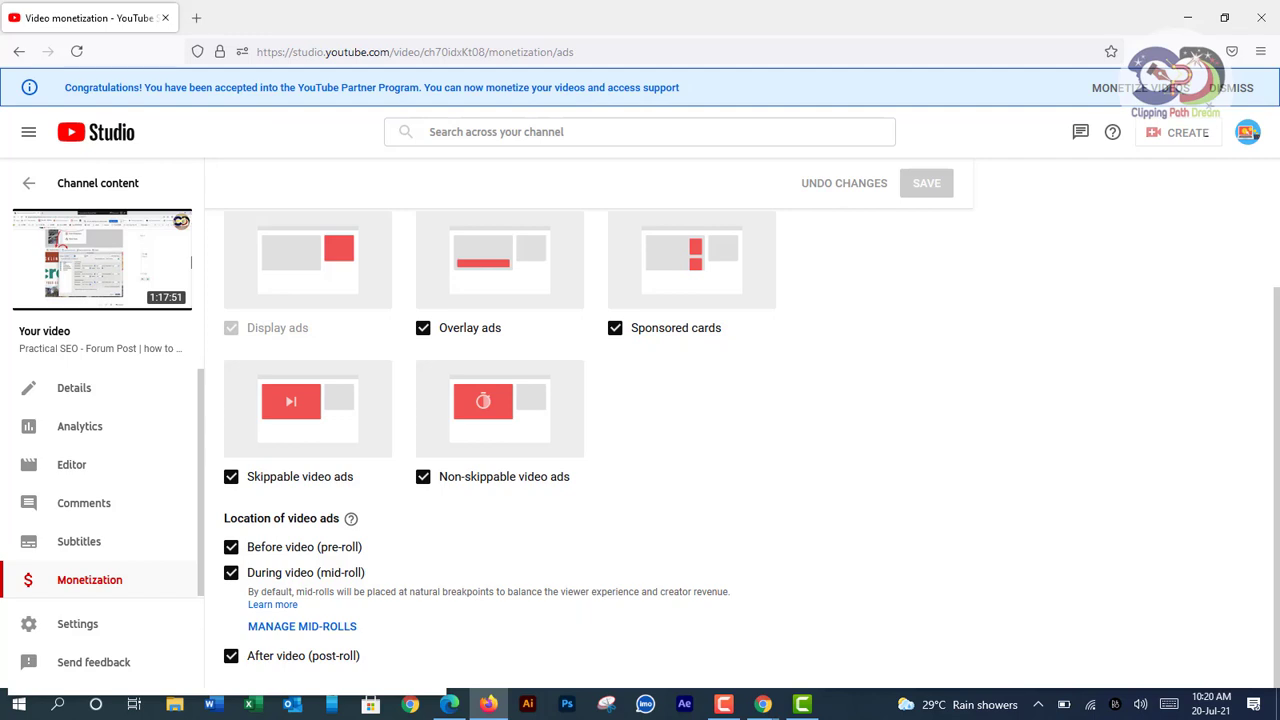
Return to the channel's uploads list and view the ad location settings of the 2:10 Google account name video in a new browser tab.
{"action": "left_click", "coordinate": [29, 183]}
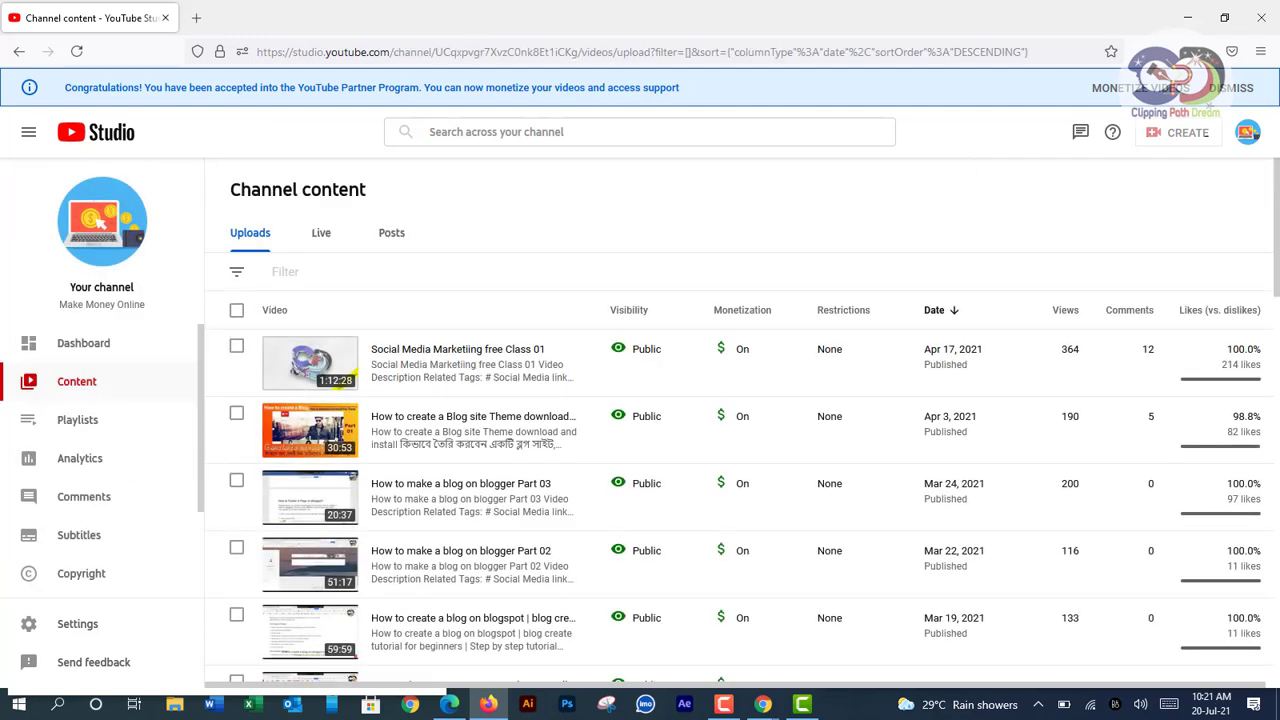
{"action": "scroll", "coordinate": [740, 420], "scroll_direction": "down", "scroll_amount": 3}
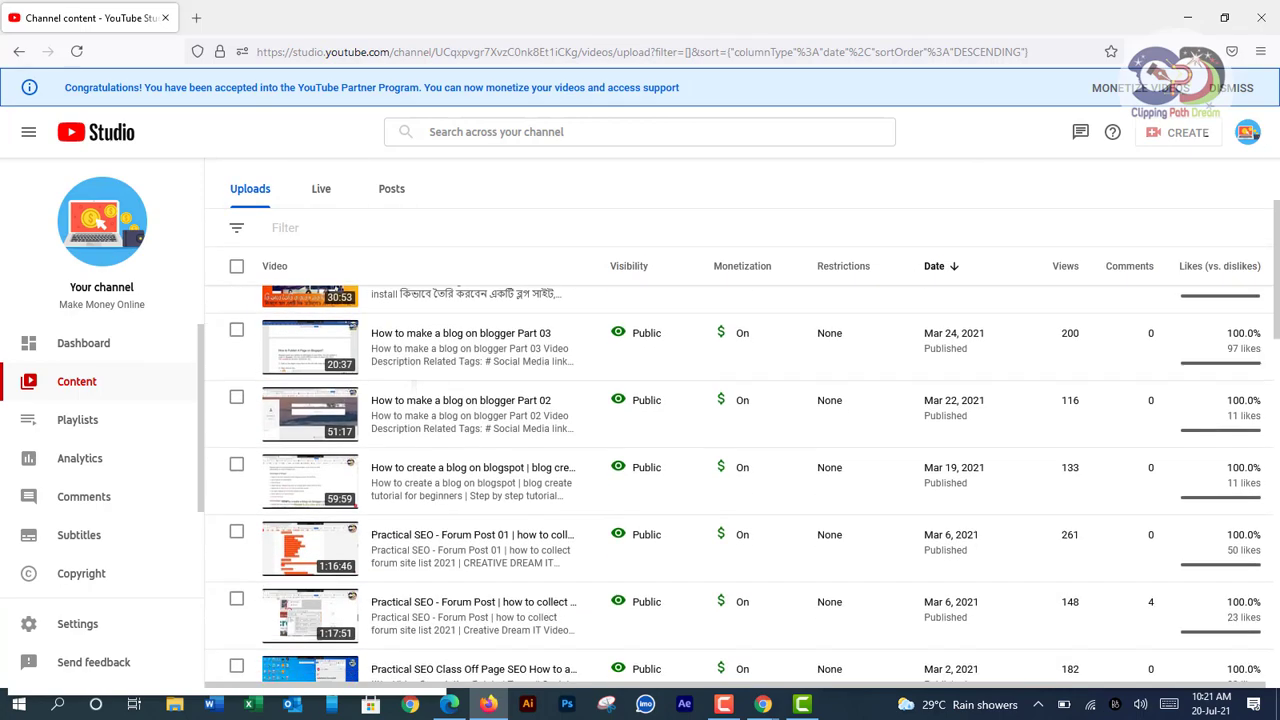
{"action": "scroll", "coordinate": [740, 480], "scroll_direction": "down", "scroll_amount": 2}
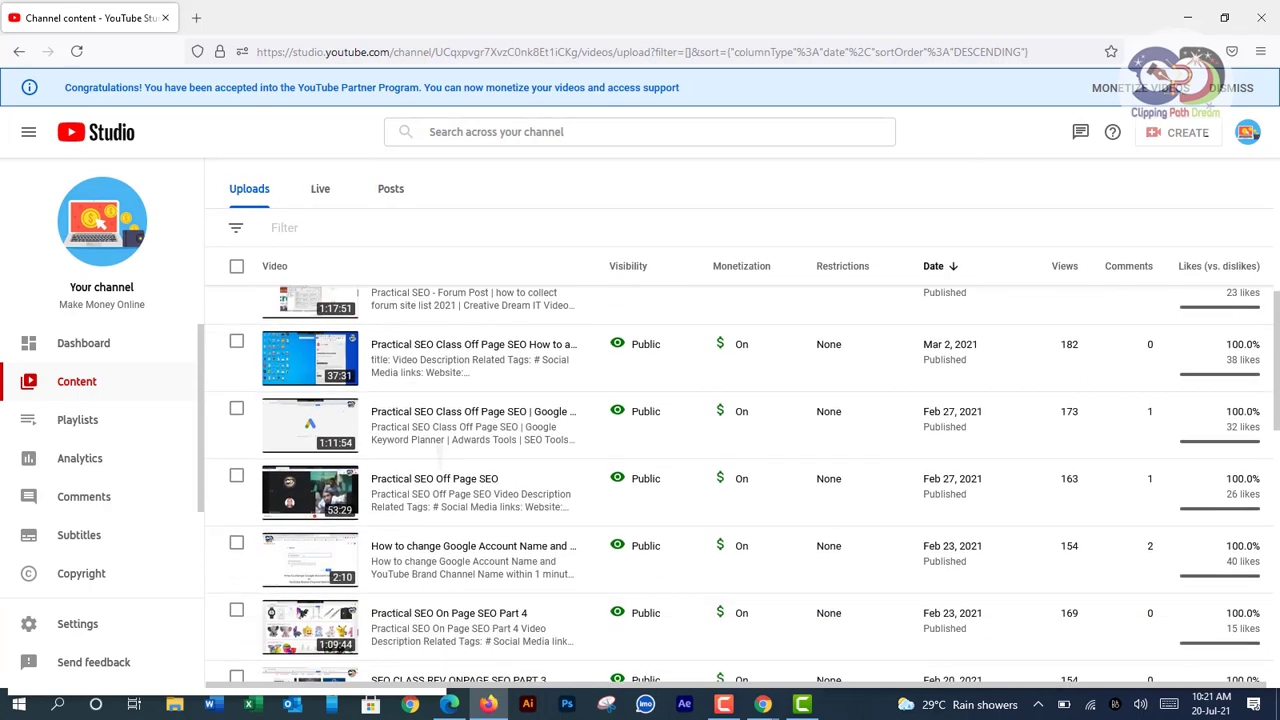
{"action": "scroll", "coordinate": [740, 480], "scroll_direction": "down", "scroll_amount": 1}
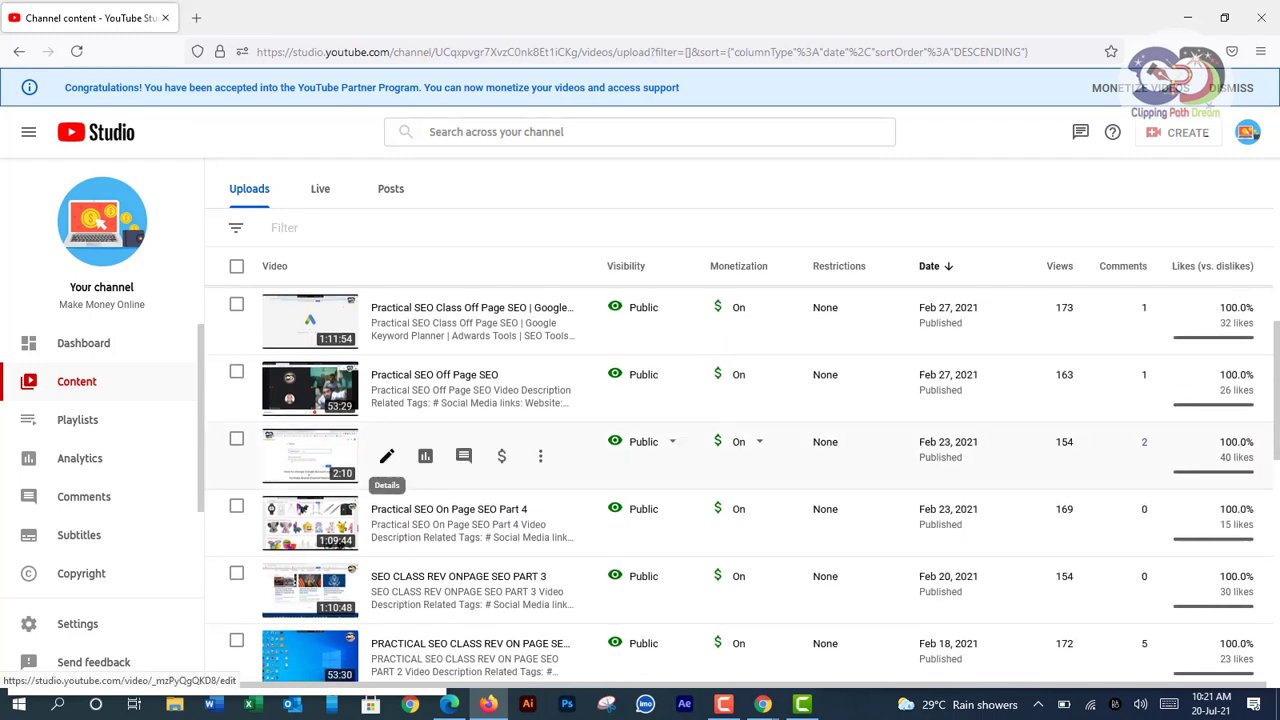
{"action": "right_click", "coordinate": [387, 456]}
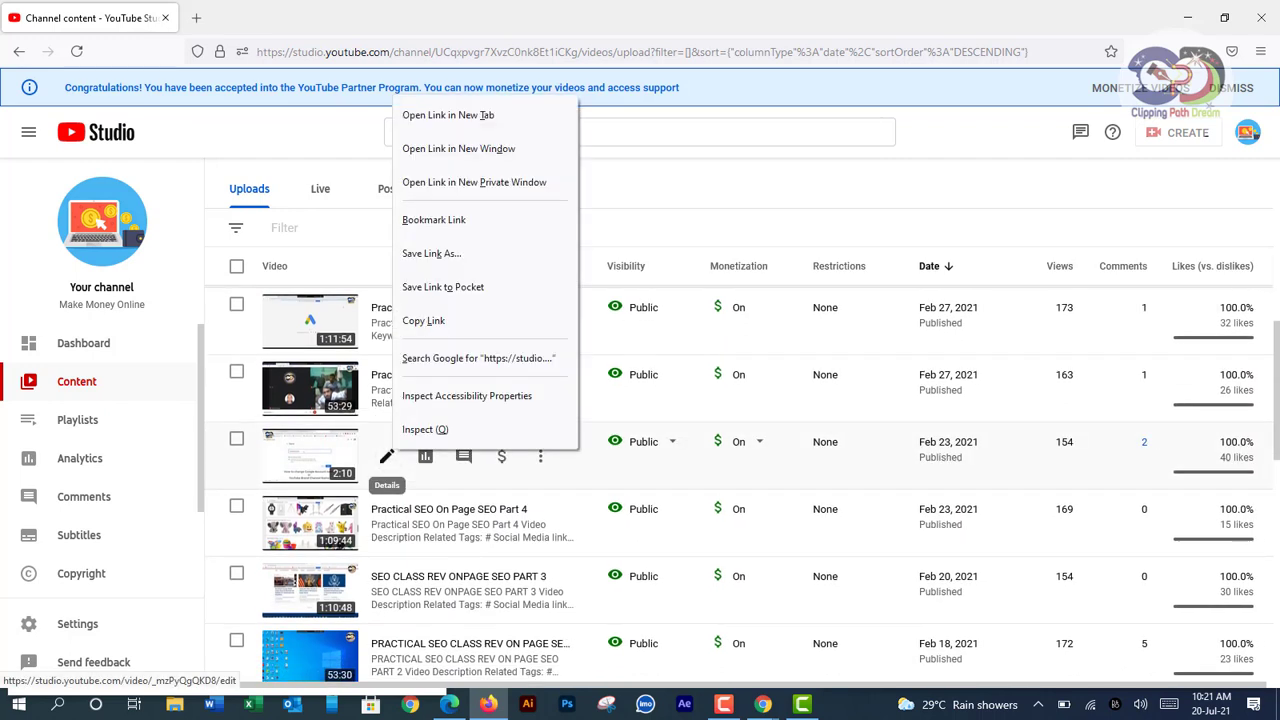
{"action": "left_click", "coordinate": [440, 112]}
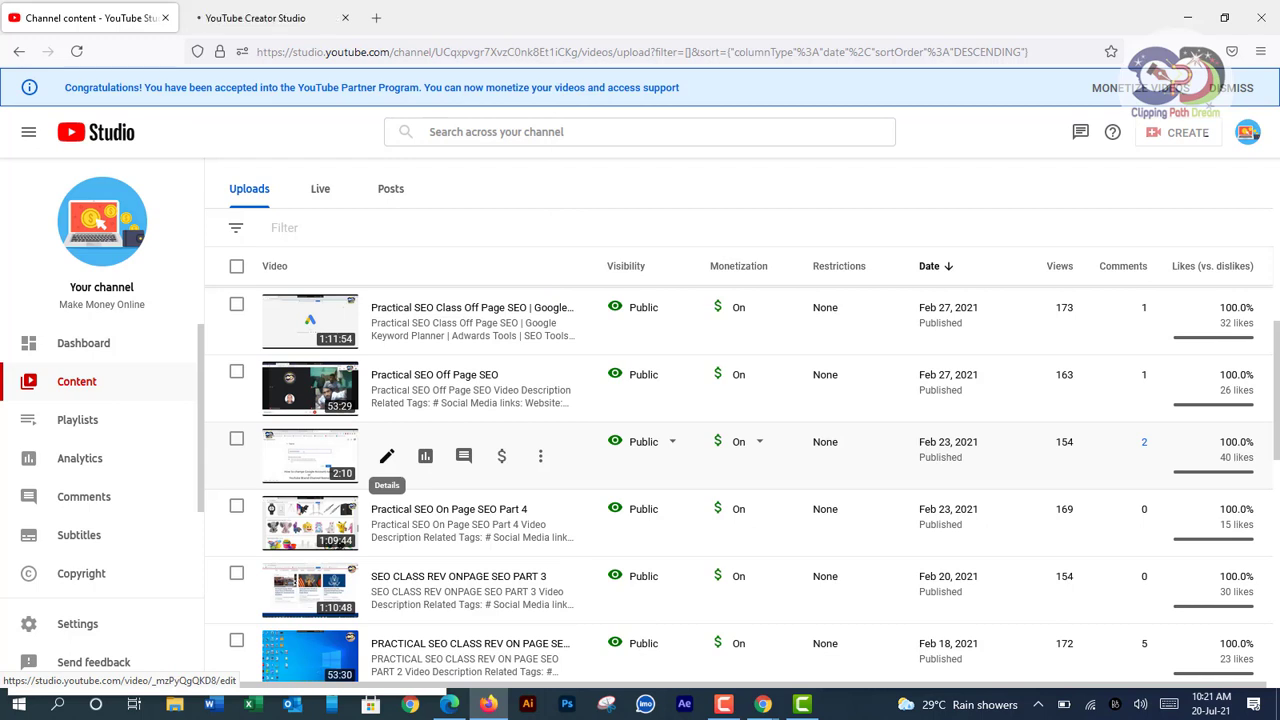
{"action": "key", "text": "ctrl+Tab"}
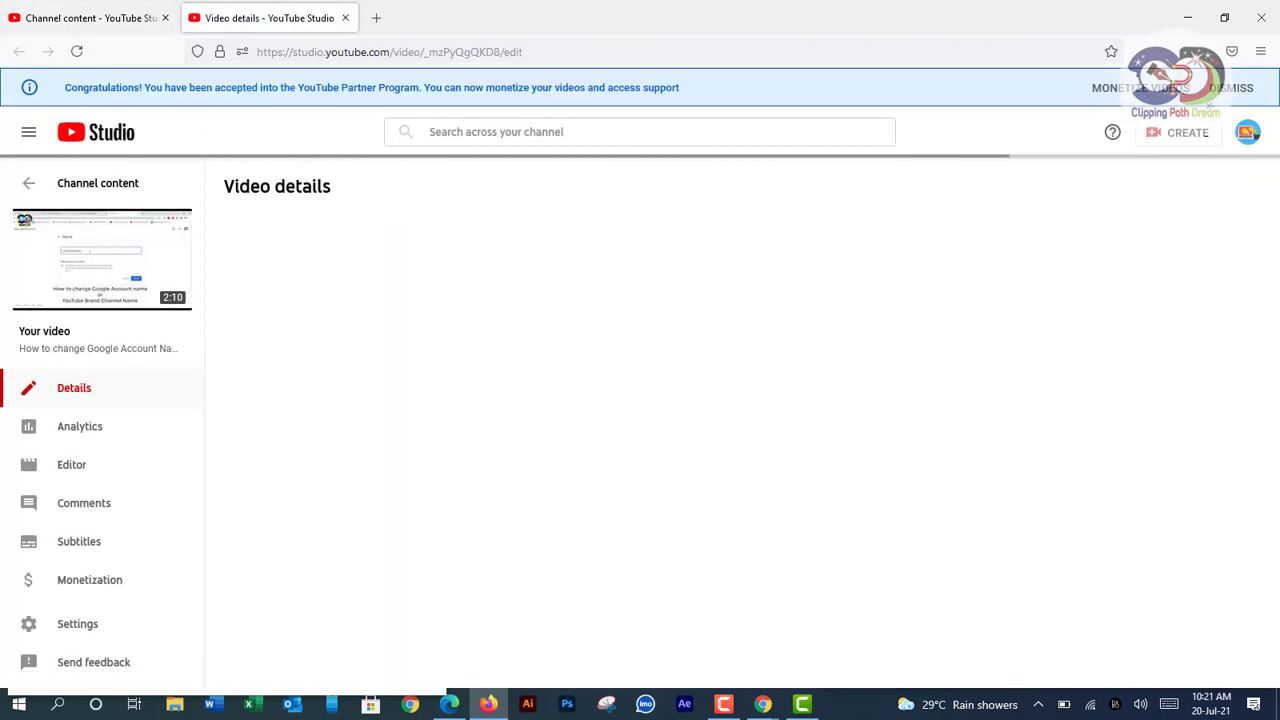
{"action": "left_click", "coordinate": [89, 580]}
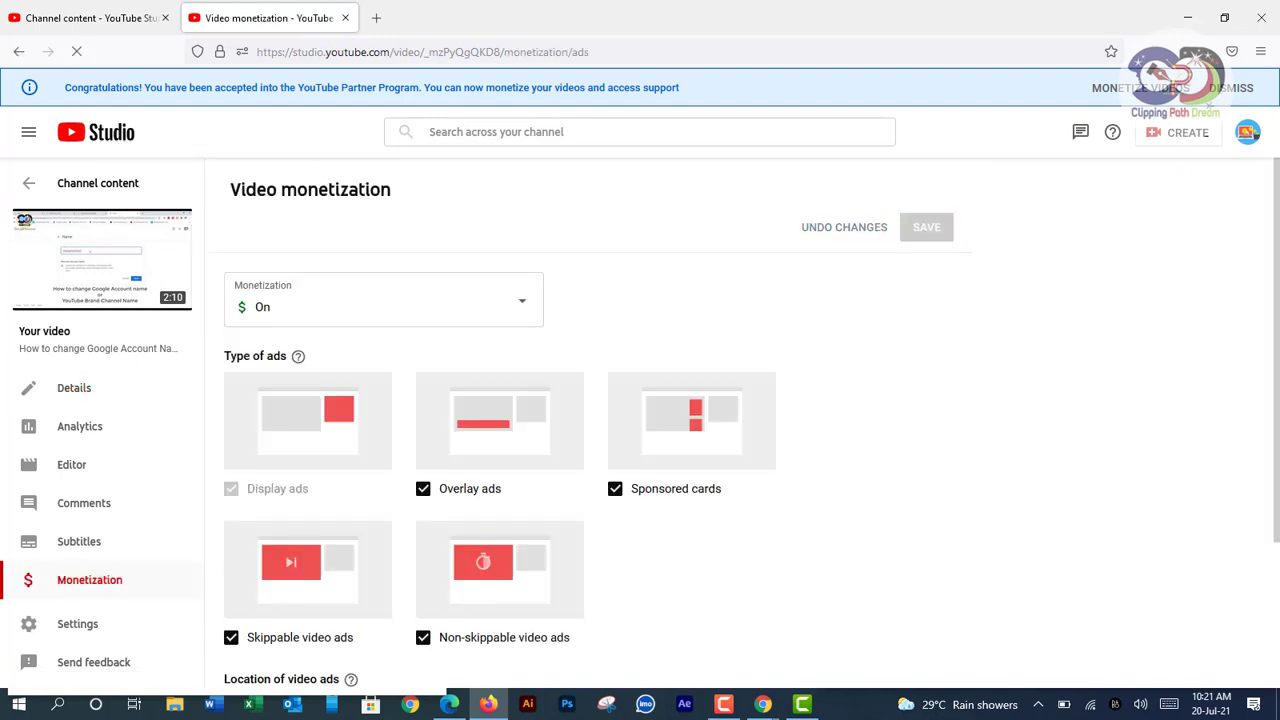
{"action": "scroll", "coordinate": [740, 430], "scroll_direction": "down", "scroll_amount": 2}
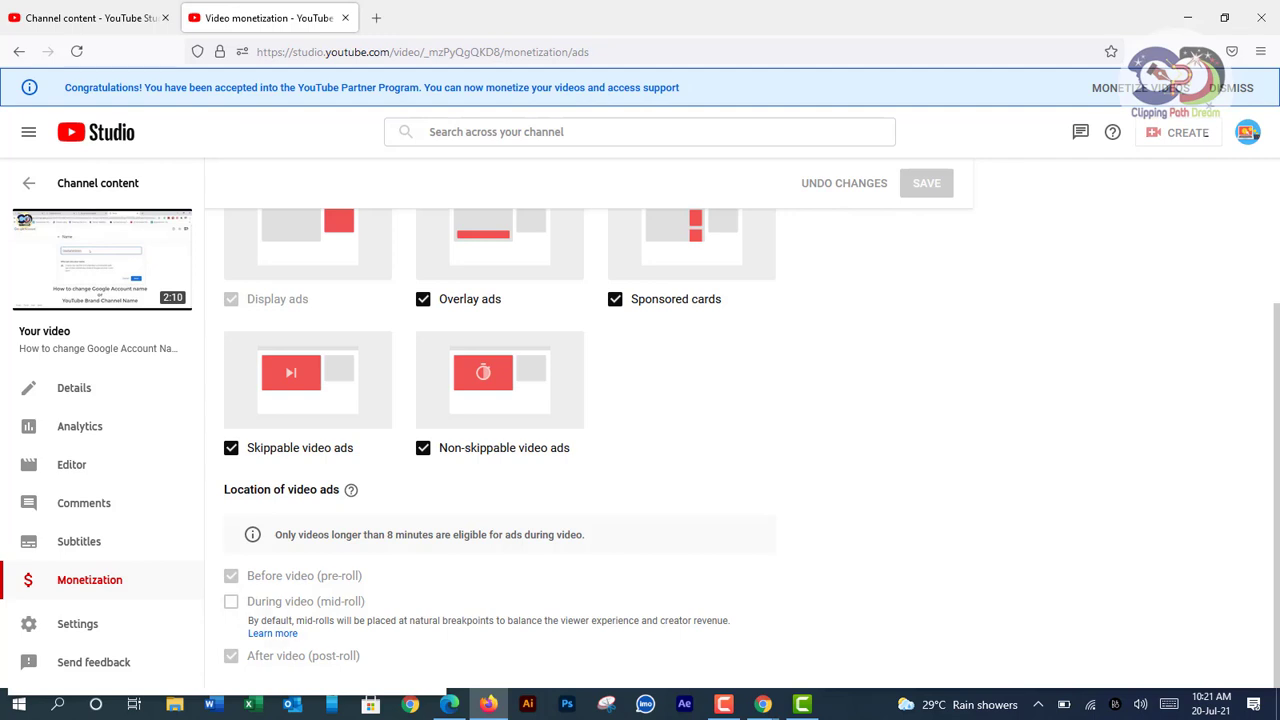
Consult the help article on mid-roll ad breaks and close it along with the 2:10 video's browser tab.
{"action": "left_click", "coordinate": [272, 633]}
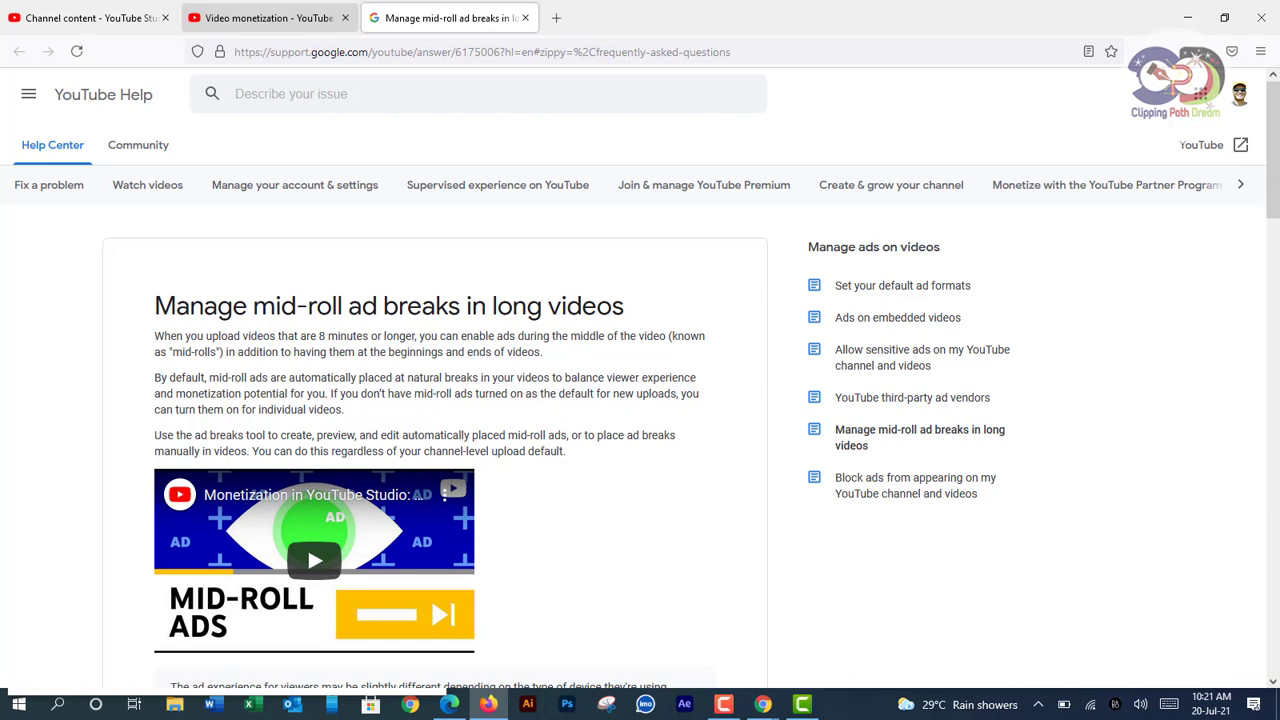
{"action": "key", "text": "ctrl+w"}
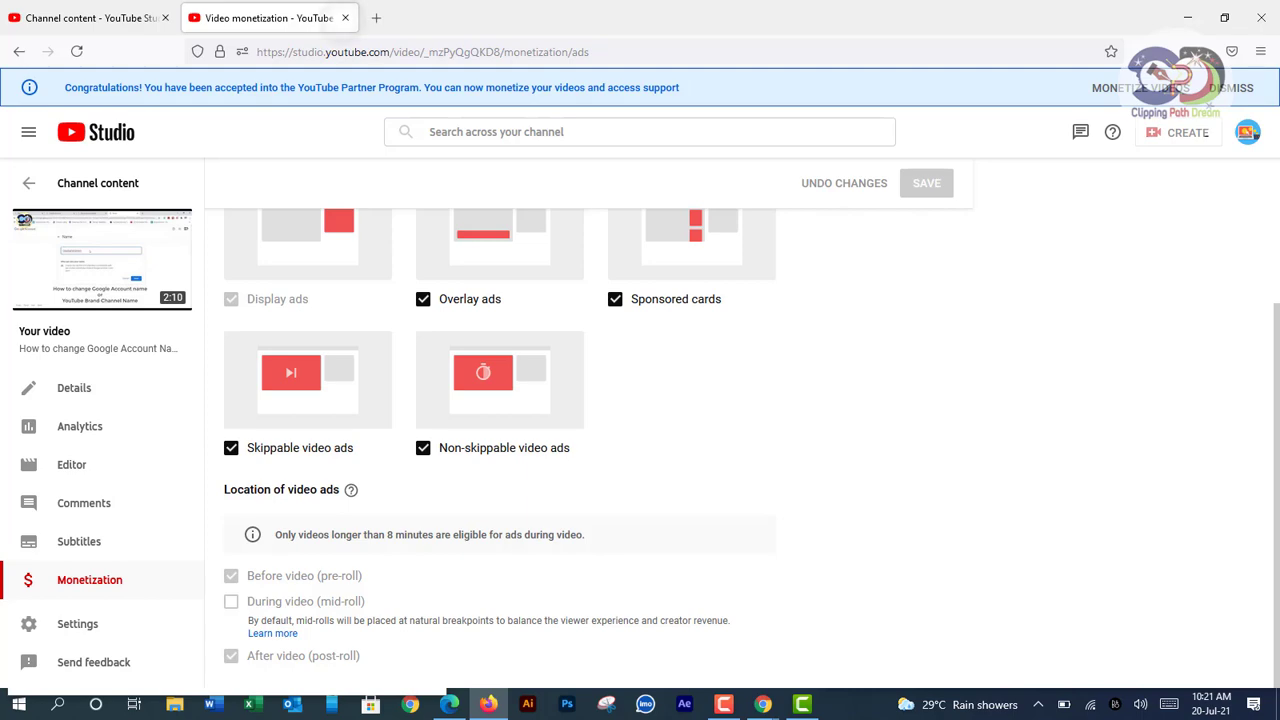
{"action": "key", "text": "ctrl+w"}
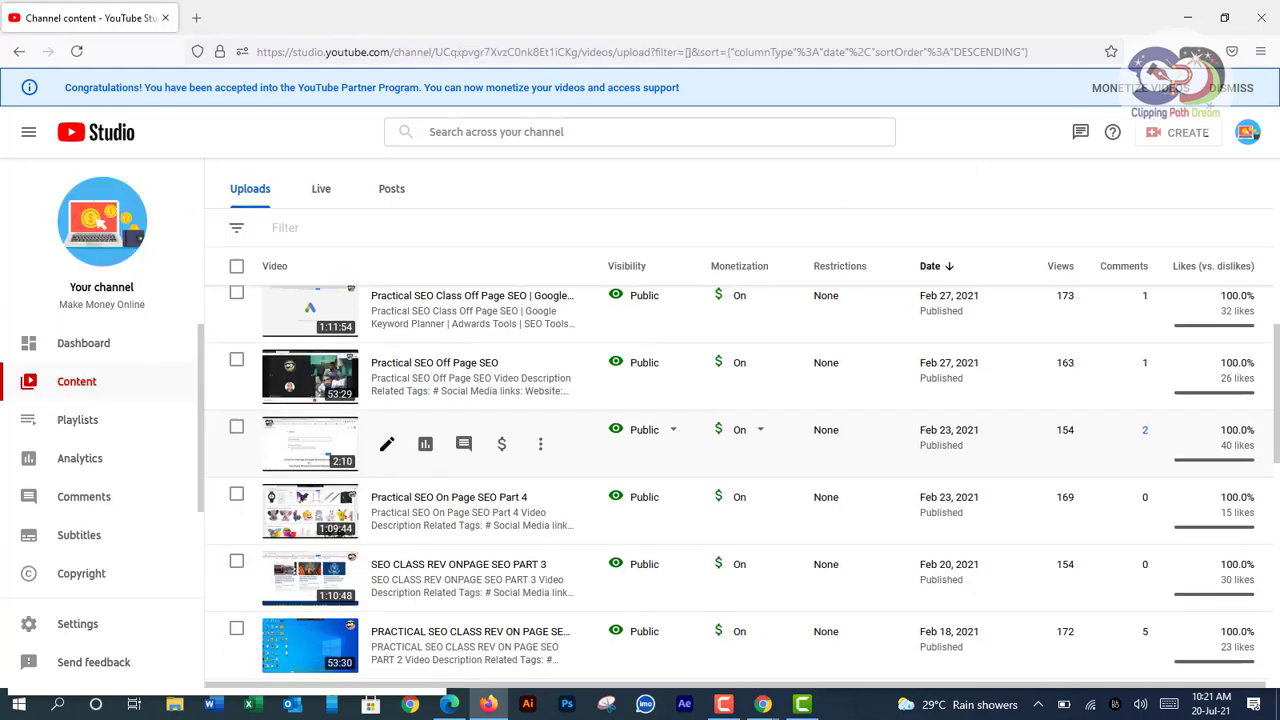
Open the 10:17 Search Engine Optimization Beginners Guide video in a new browser tab and bring up its mid-roll ad break editor.
{"action": "scroll", "coordinate": [387, 458], "scroll_direction": "down", "scroll_amount": 3}
{"action": "scroll", "coordinate": [387, 458], "scroll_direction": "down", "scroll_amount": 3}
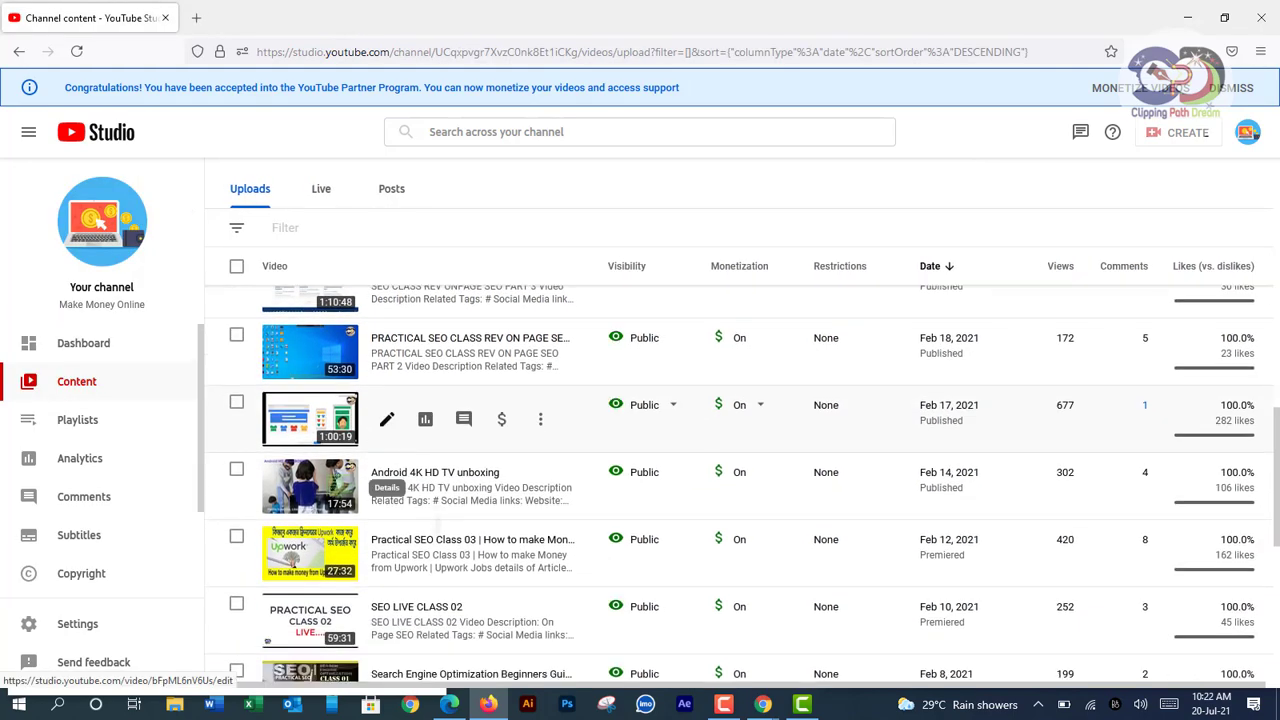
{"action": "scroll", "coordinate": [387, 440], "scroll_direction": "down", "scroll_amount": 1}
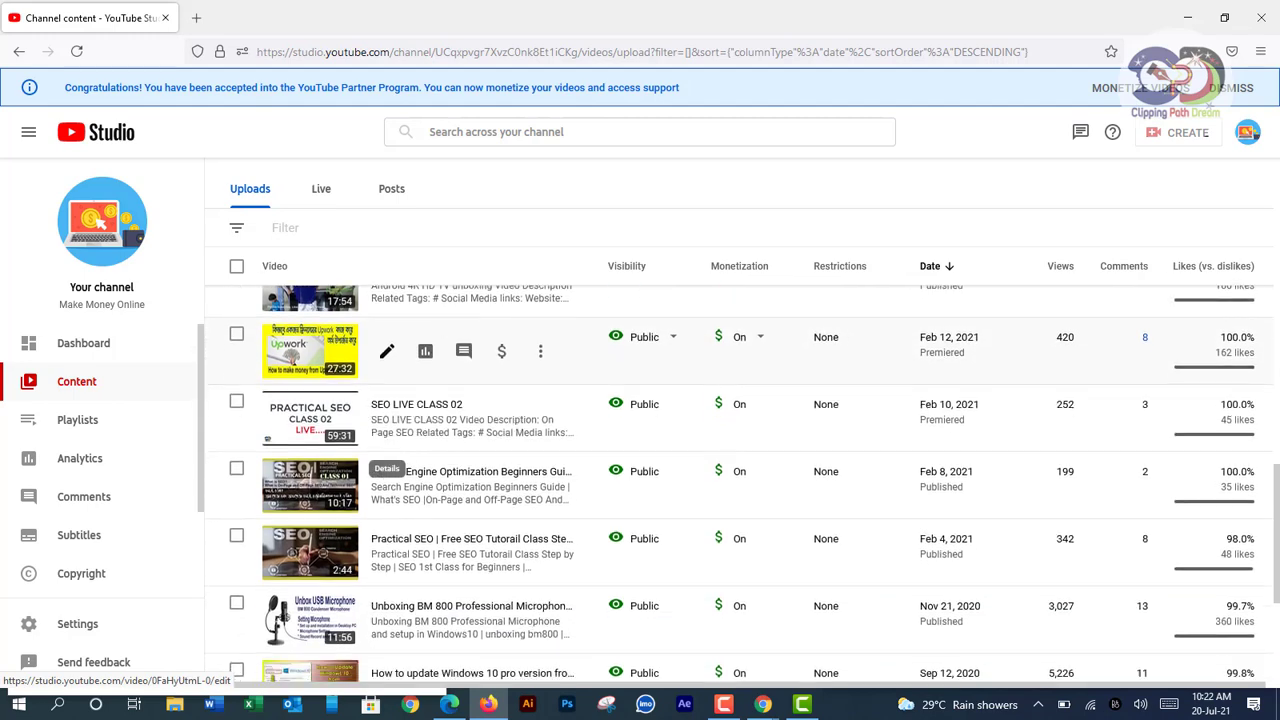
{"action": "scroll", "coordinate": [387, 440], "scroll_direction": "down", "scroll_amount": 1}
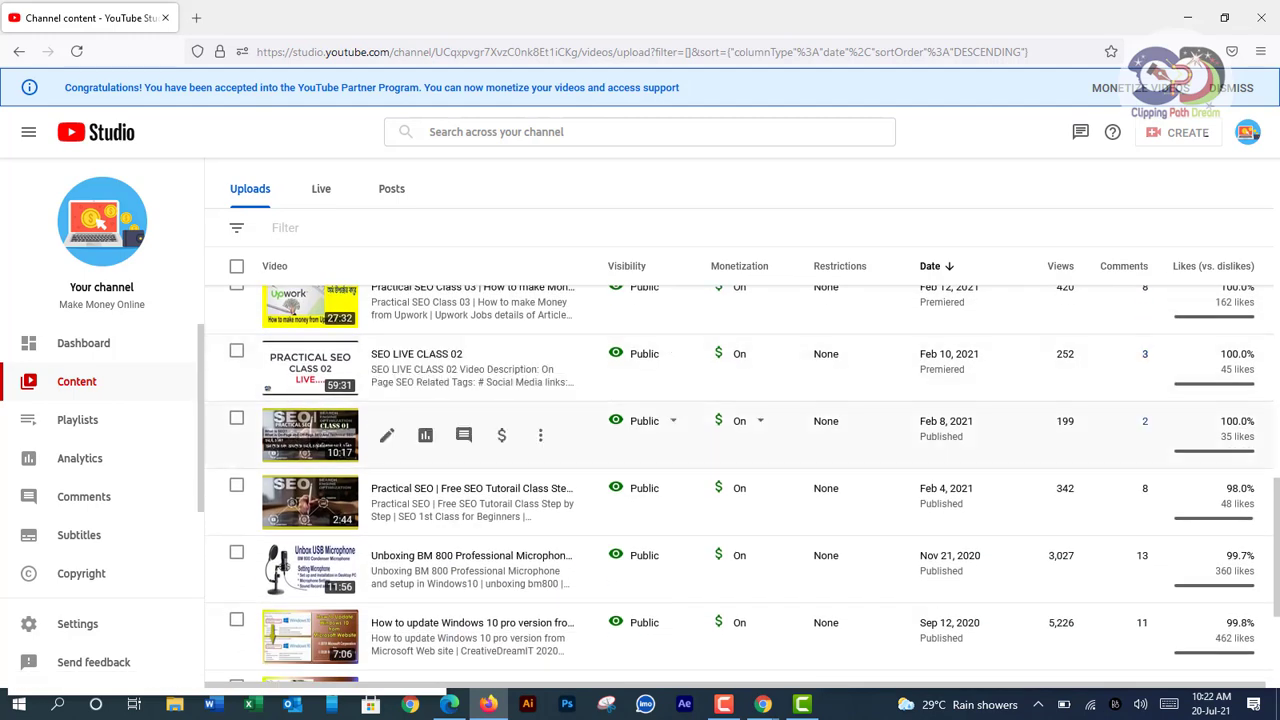
{"action": "right_click", "coordinate": [388, 434]}
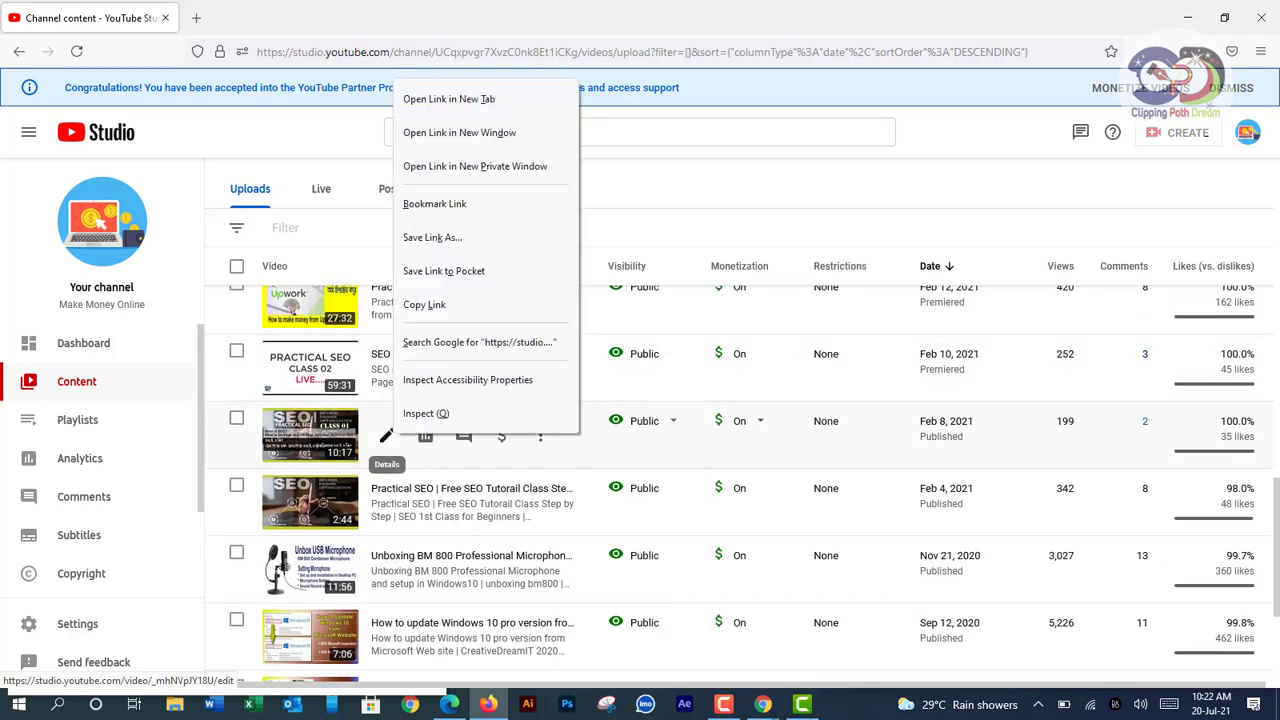
{"action": "key", "text": "t"}
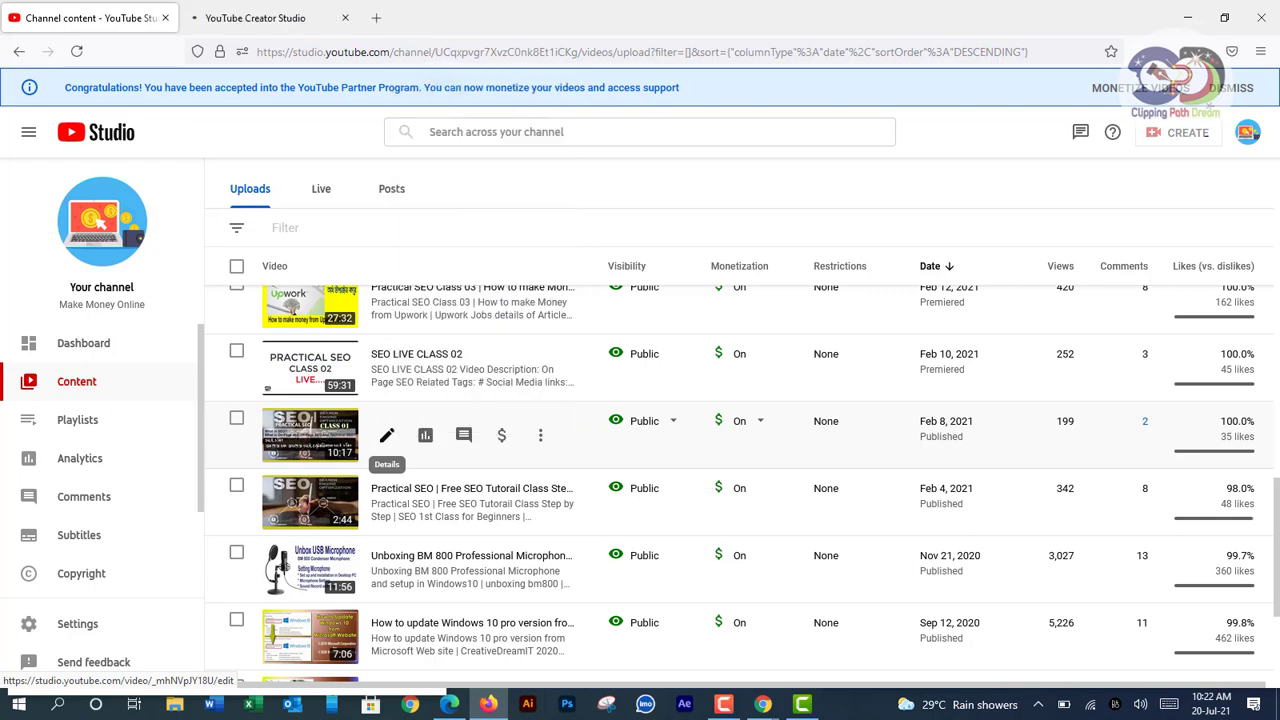
{"action": "key", "text": "ctrl+Tab"}
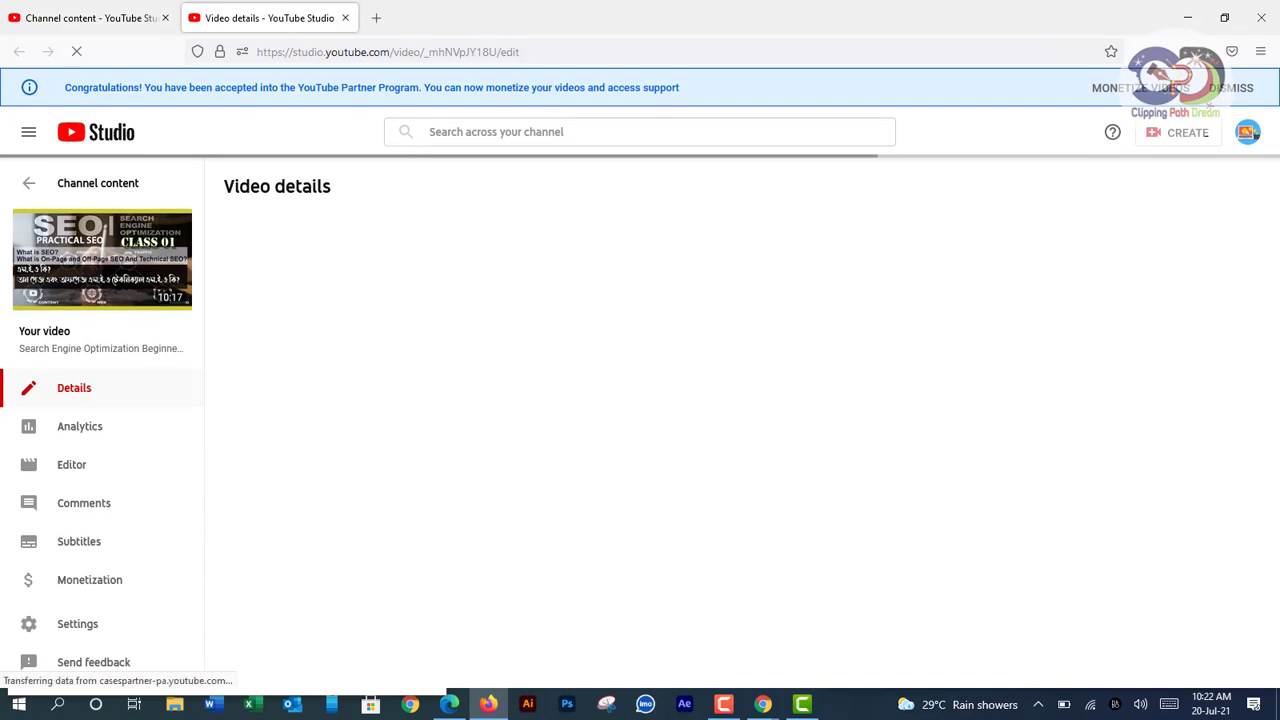
{"action": "left_click", "coordinate": [89, 580]}
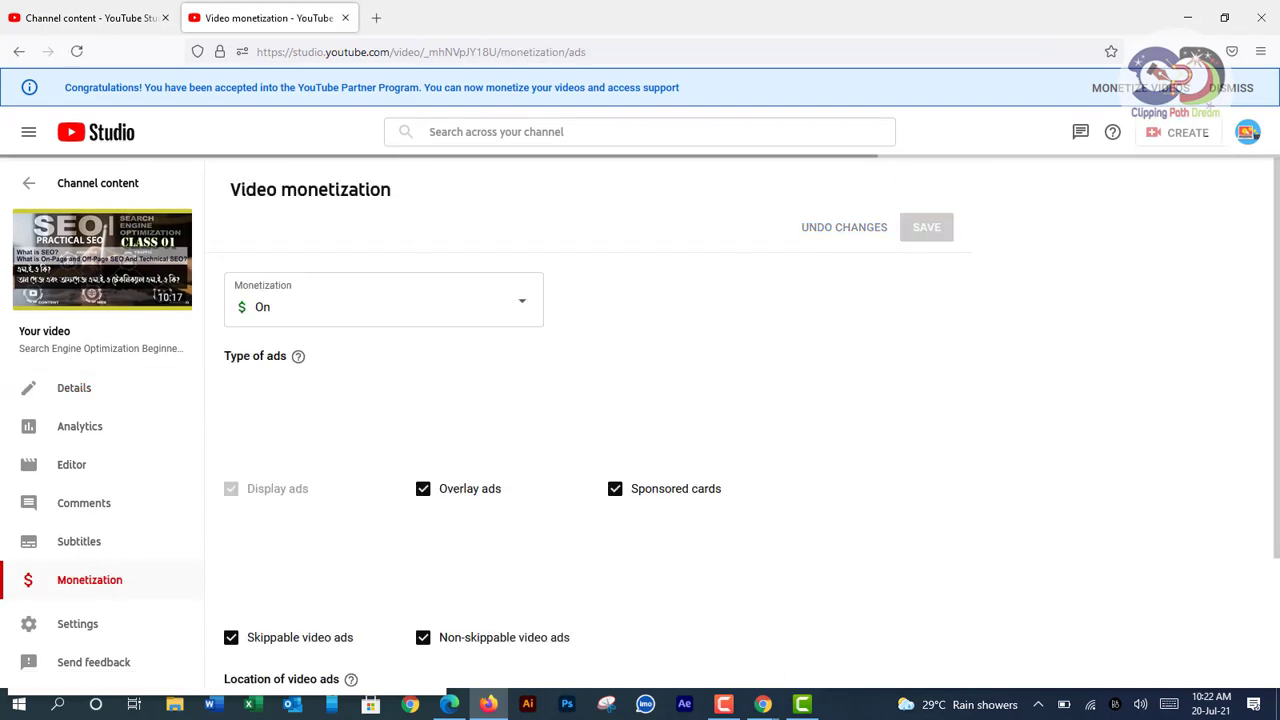
{"action": "scroll", "coordinate": [640, 450], "scroll_direction": "down", "scroll_amount": 3}
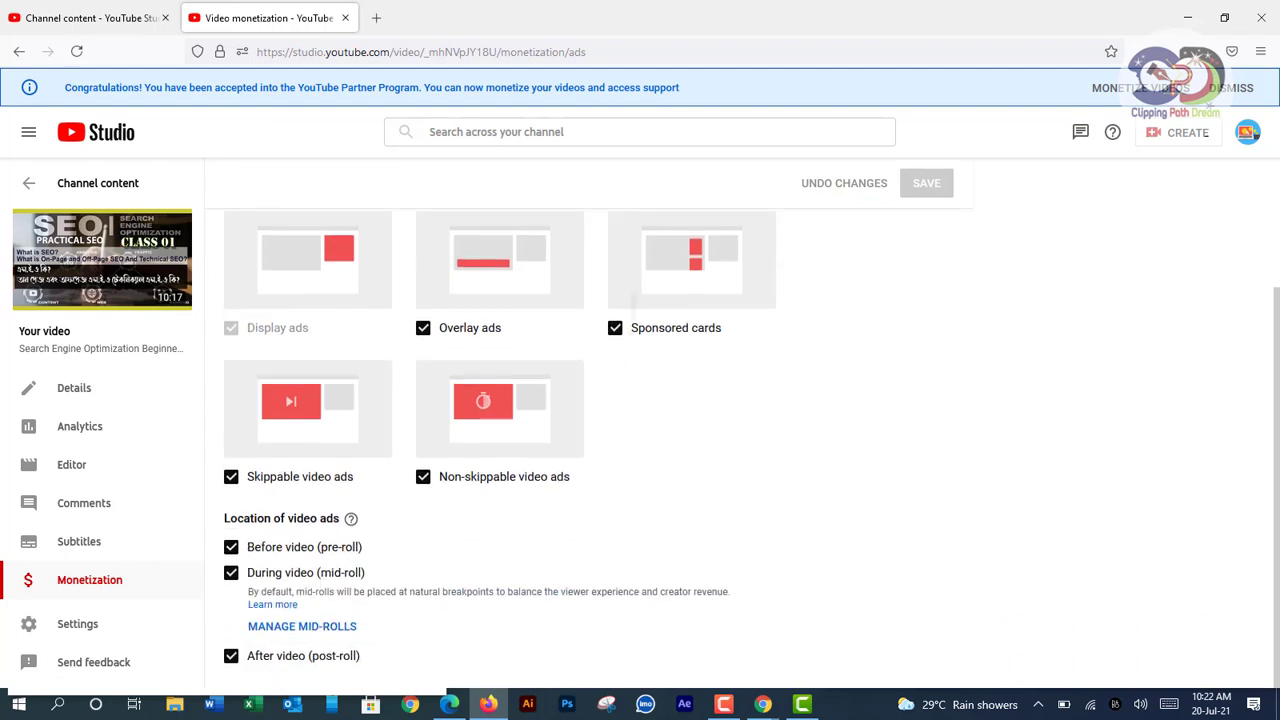
{"action": "left_click", "coordinate": [302, 627]}
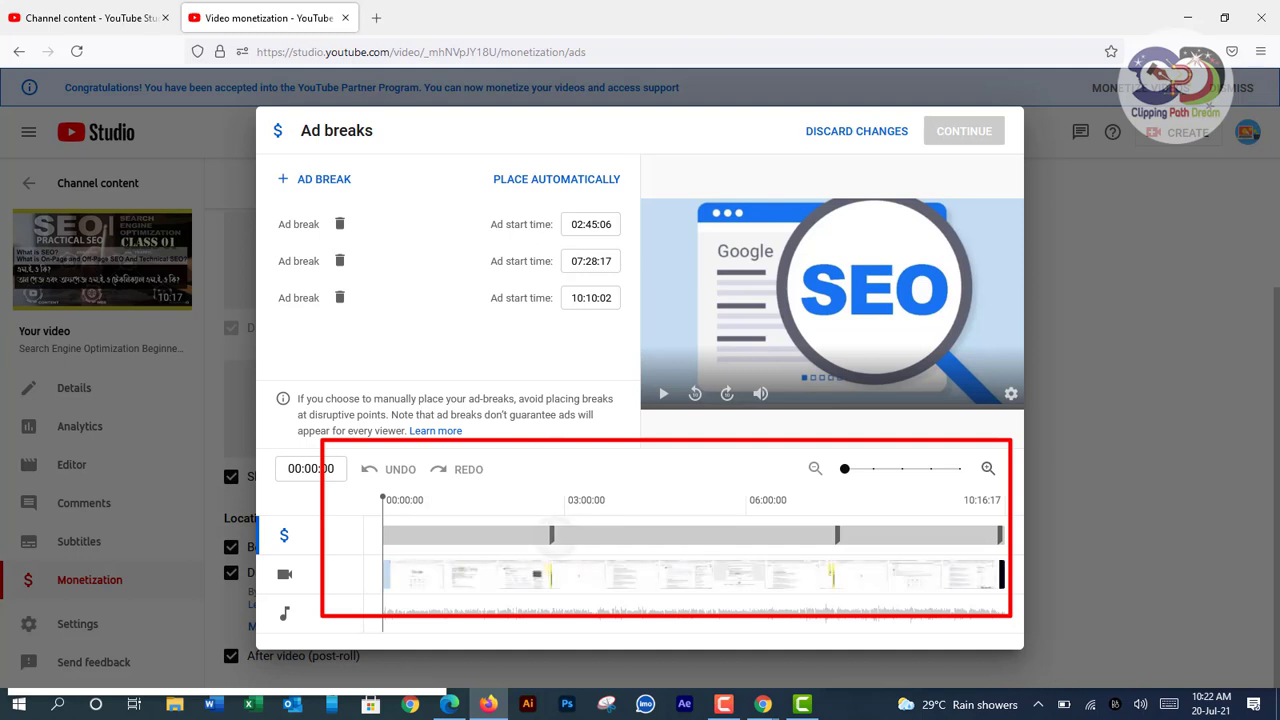
Move the first ad break to 00:00:00.
{"action": "right_click", "coordinate": [553, 537]}
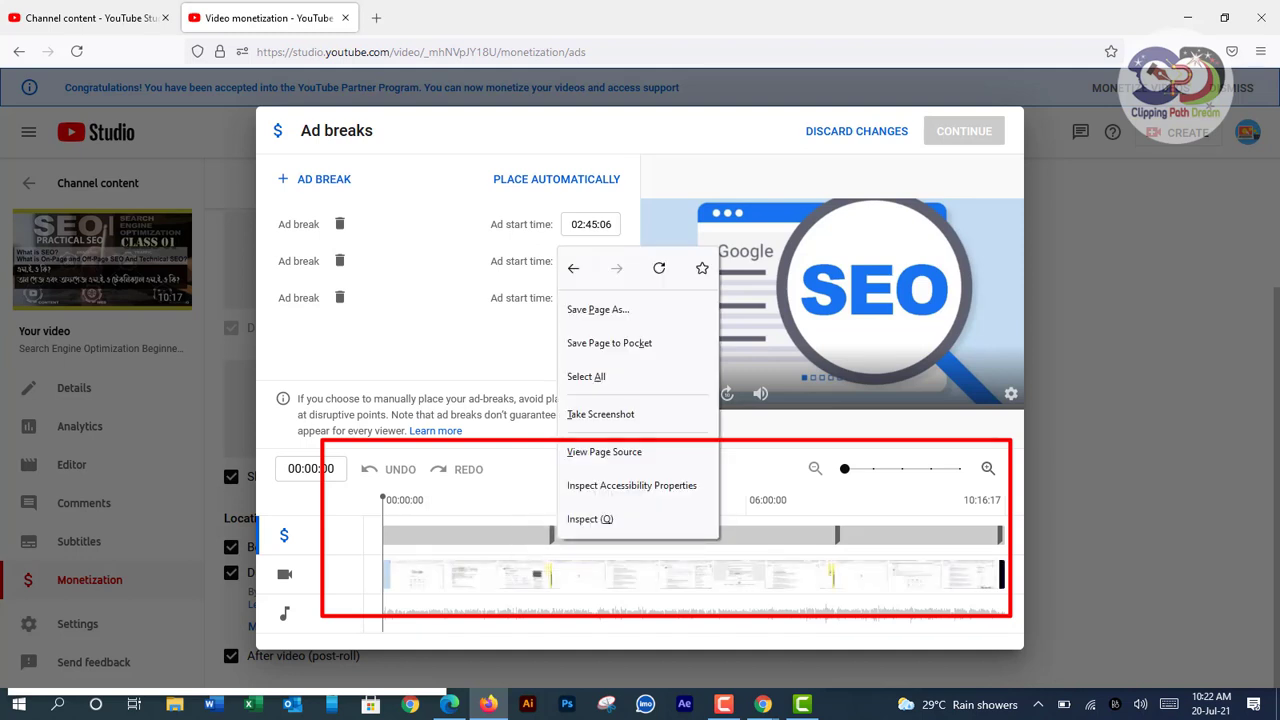
{"action": "key", "text": "Escape"}
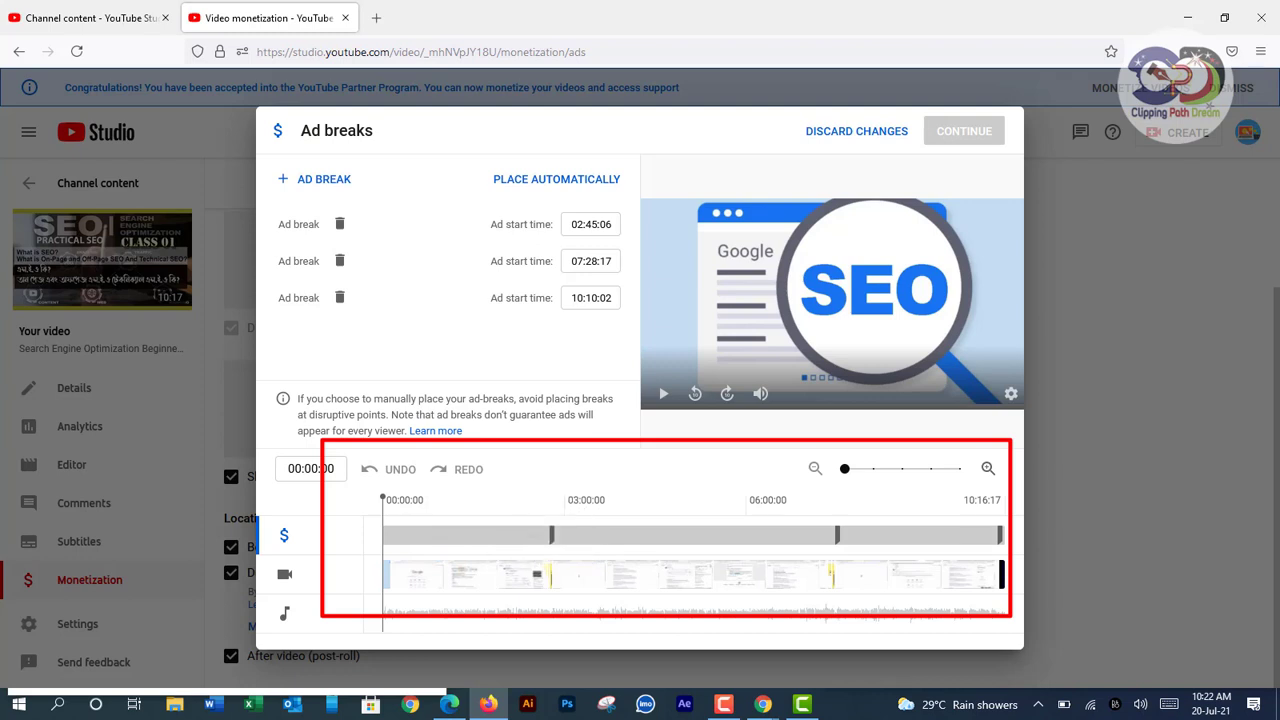
{"action": "left_click", "coordinate": [552, 535]}
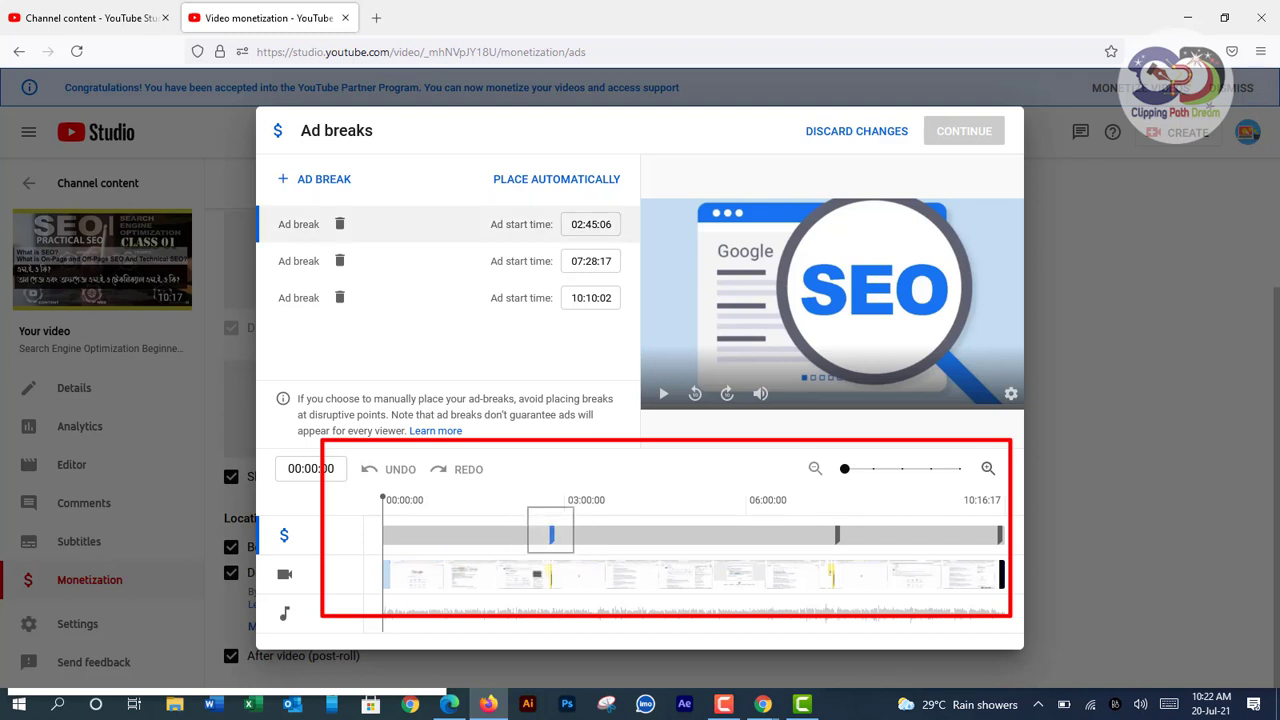
{"action": "mouse_move", "coordinate": [552, 535]}
{"action": "left_mouse_down"}
{"action": "mouse_move", "coordinate": [584, 535]}
{"action": "mouse_move", "coordinate": [386, 535]}
{"action": "left_mouse_up"}
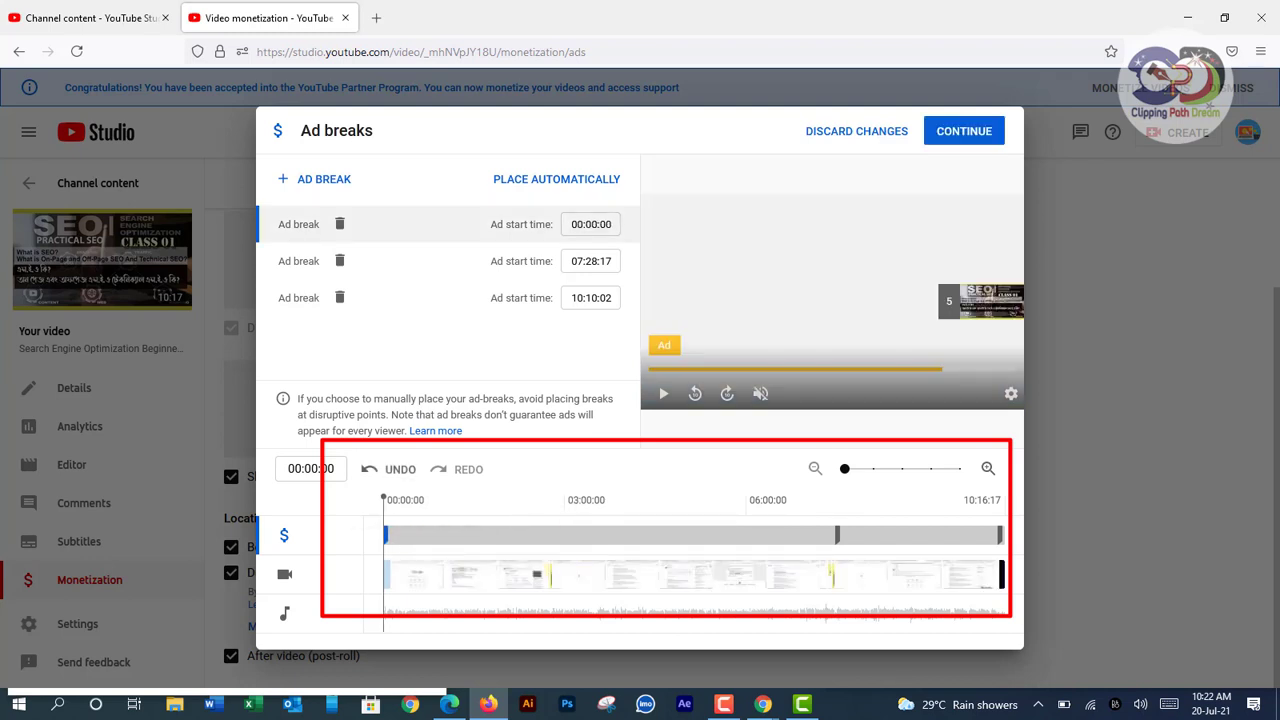
Move the second ad break to 04:45:26 and preview the video at 08:21:14 and 06:49:12.
{"action": "left_click", "coordinate": [836, 535]}
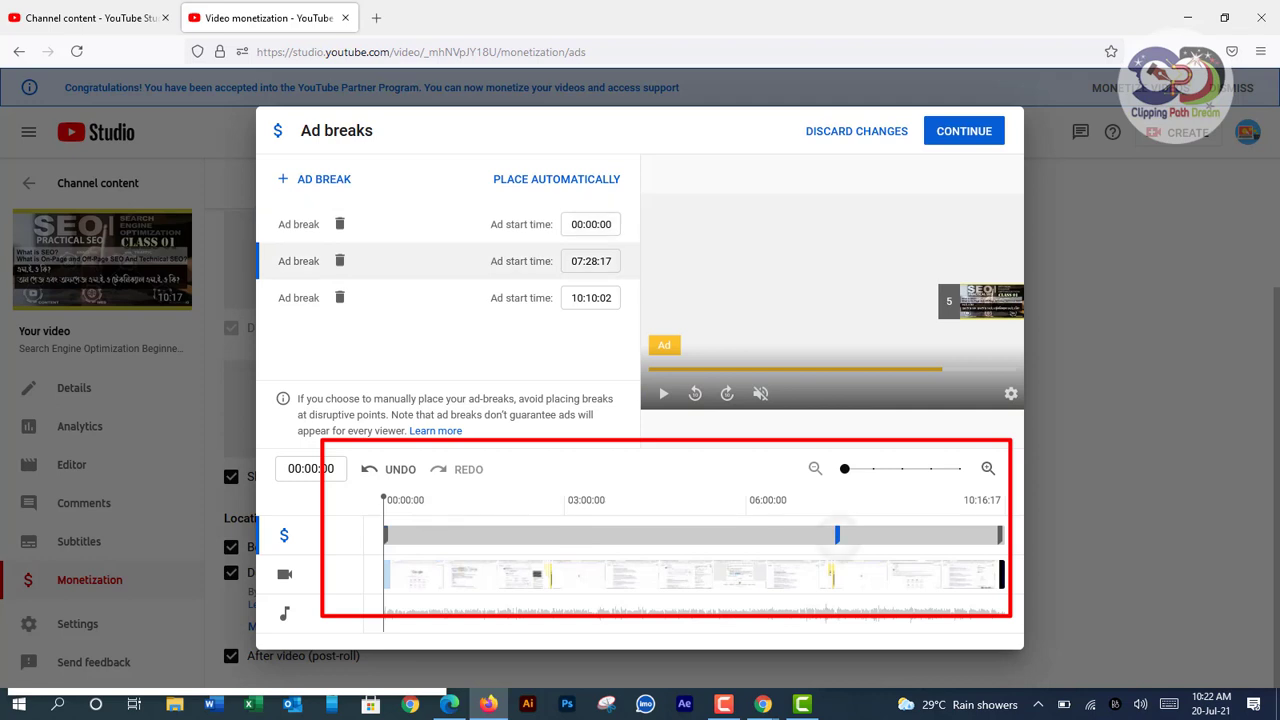
{"action": "left_click_drag", "start_coordinate": [836, 535], "coordinate": [673, 535]}
{"action": "left_click", "coordinate": [890, 540]}
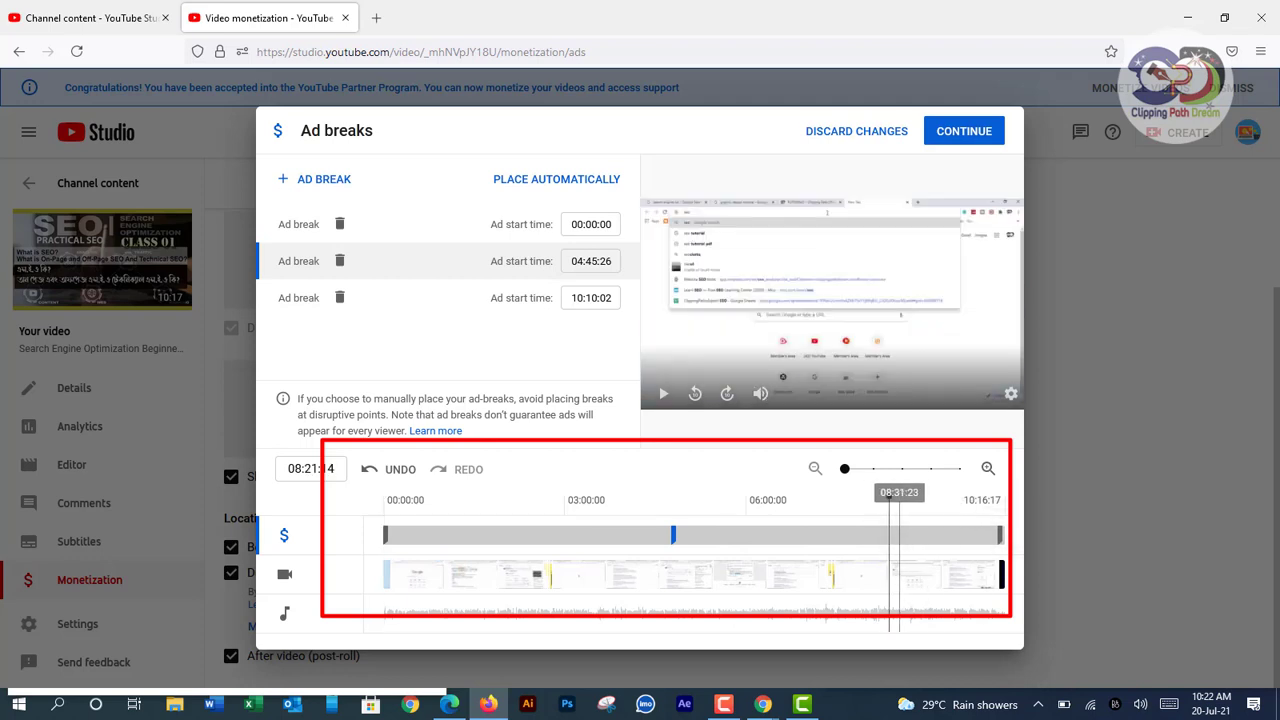
{"action": "left_click", "coordinate": [796, 540]}
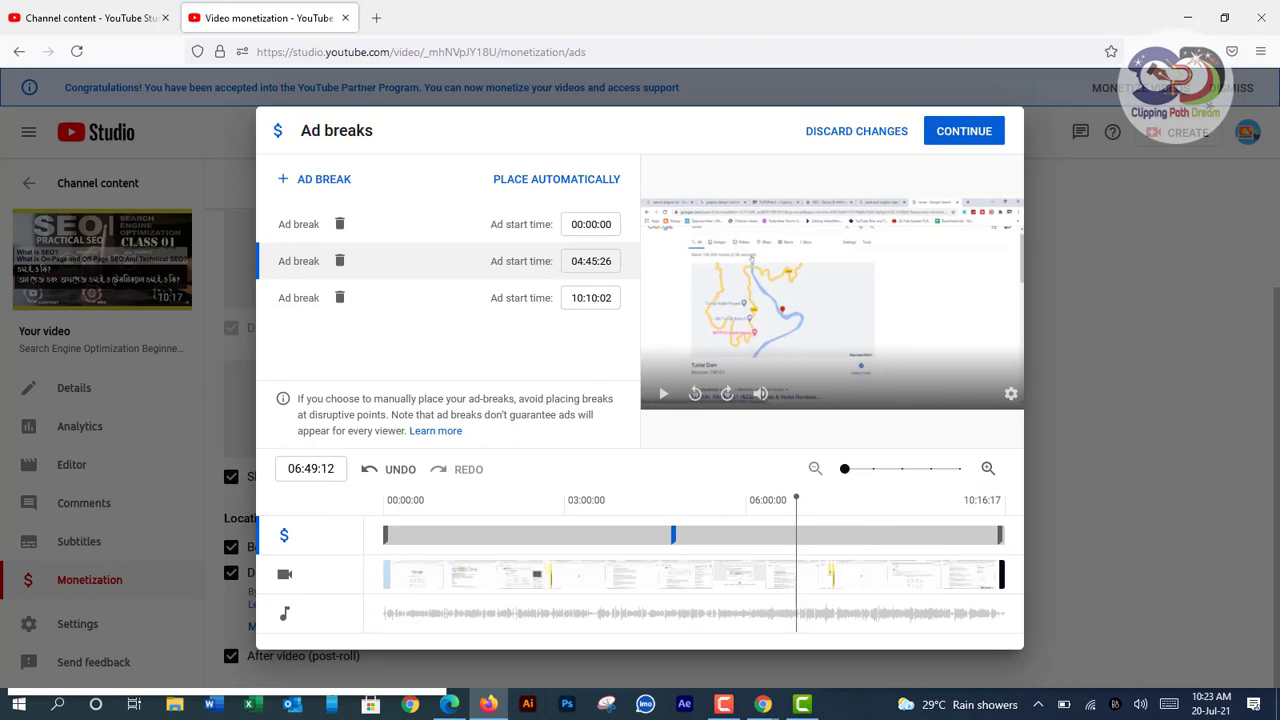
Save the ad break changes of the 10:17 SEO video and close its browser tab.
{"action": "left_click", "coordinate": [964, 131]}
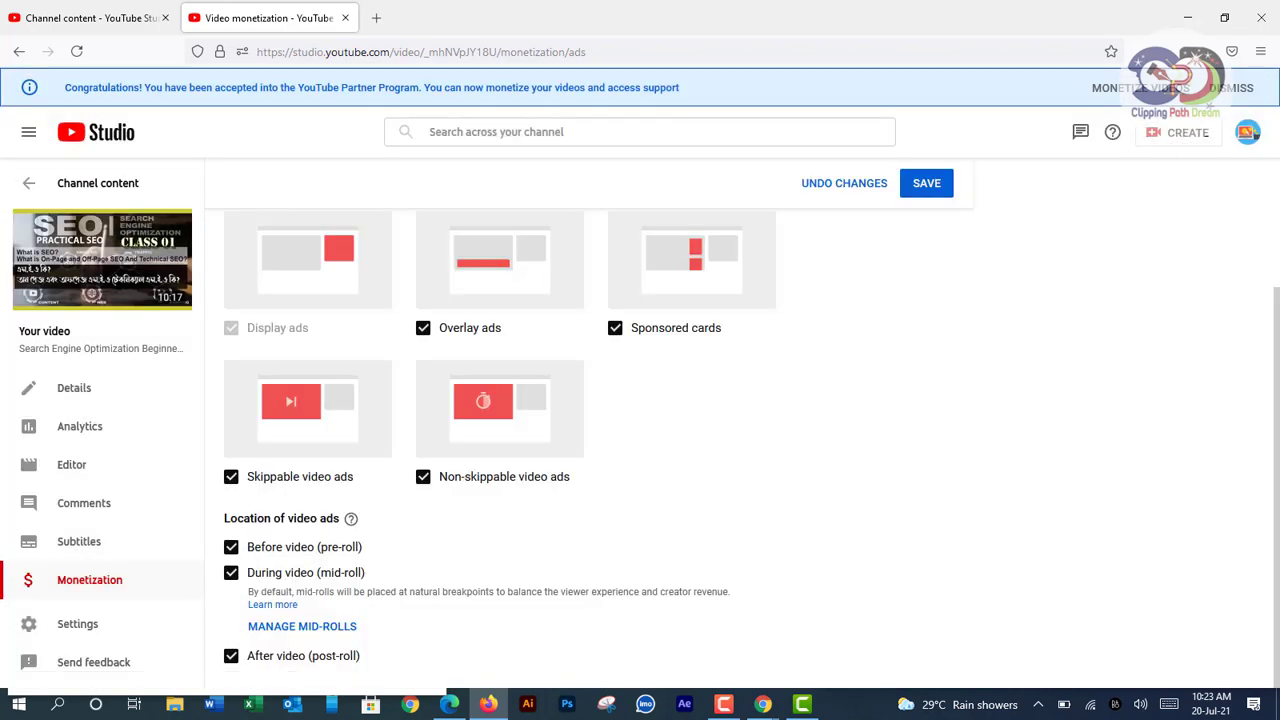
{"action": "left_click", "coordinate": [926, 183]}
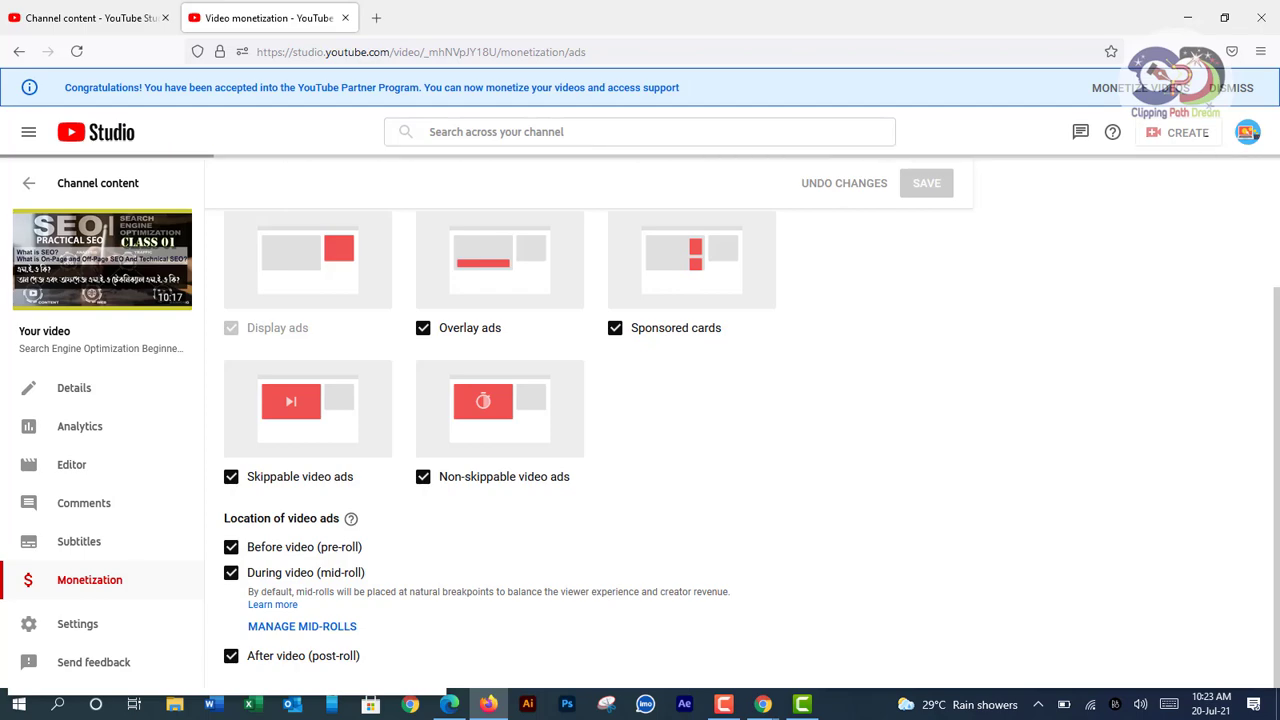
{"action": "left_click", "coordinate": [345, 17]}
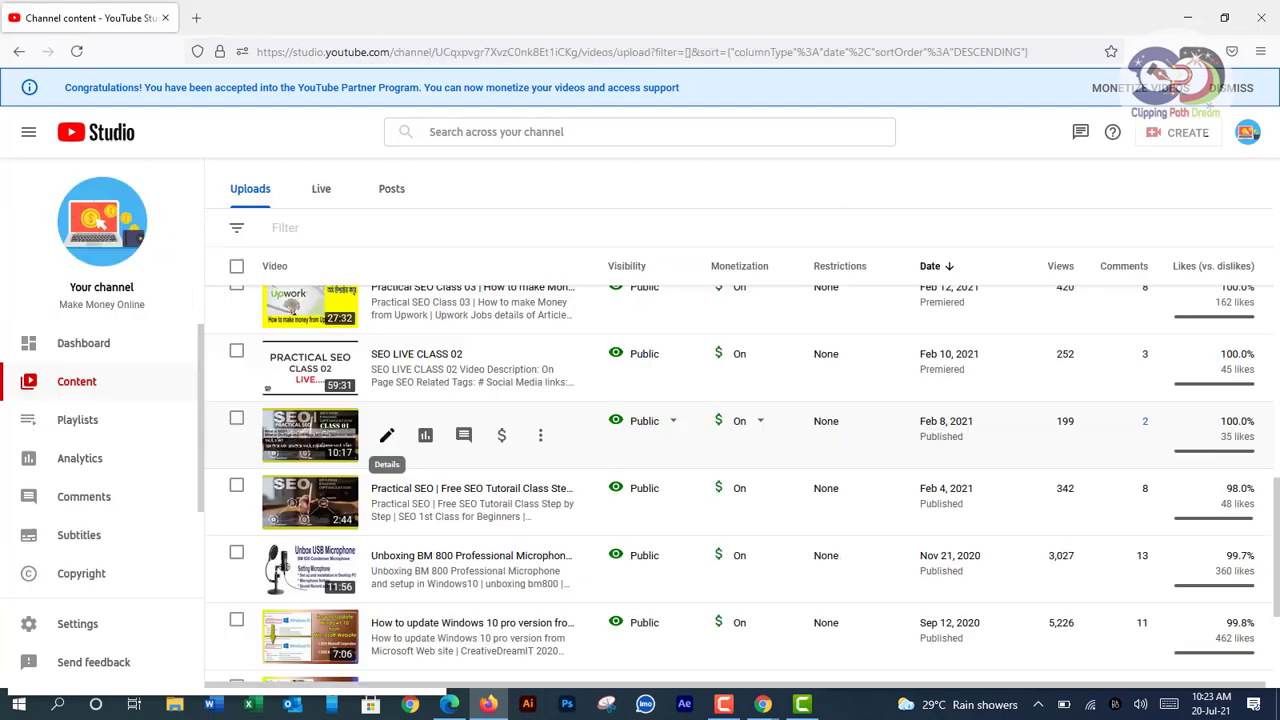
Open the 11:56 Unboxing BM 800 Professional Microphone video in a new browser tab and bring up its mid-roll ad break editor.
{"action": "scroll", "coordinate": [387, 440], "scroll_direction": "down", "scroll_amount": 3}
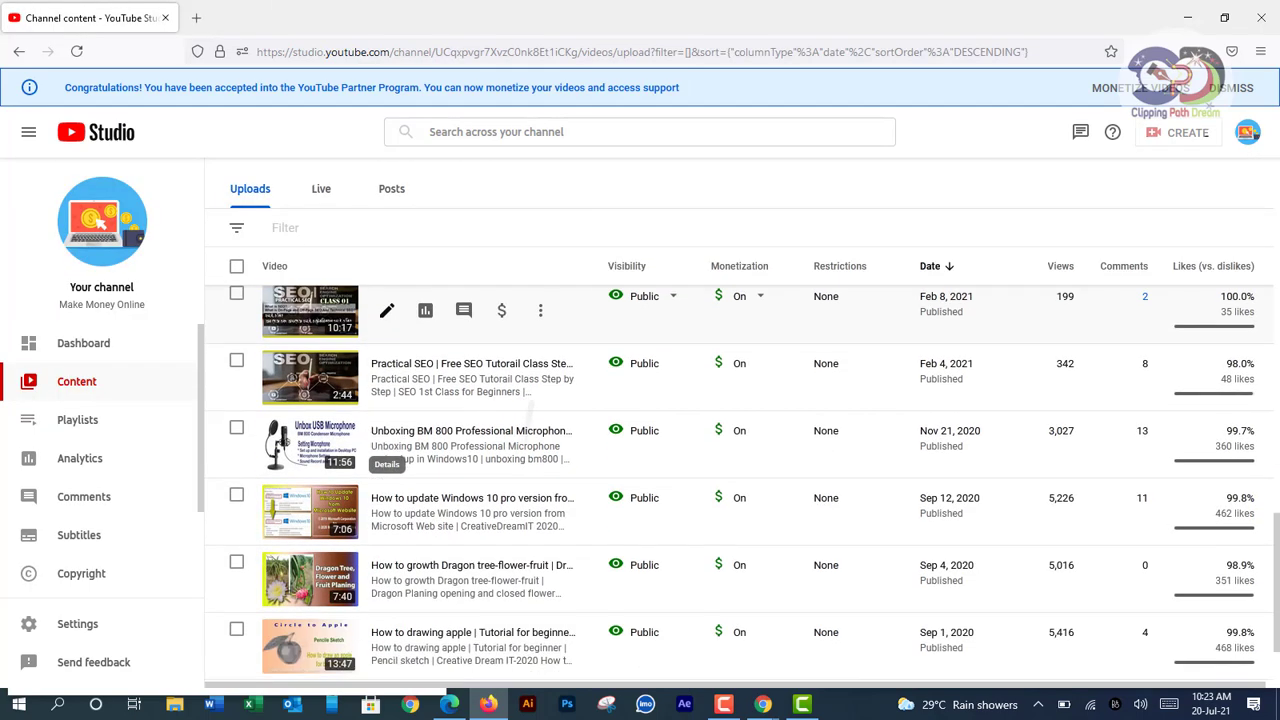
{"action": "scroll", "coordinate": [387, 445], "scroll_direction": "up", "scroll_amount": 1}
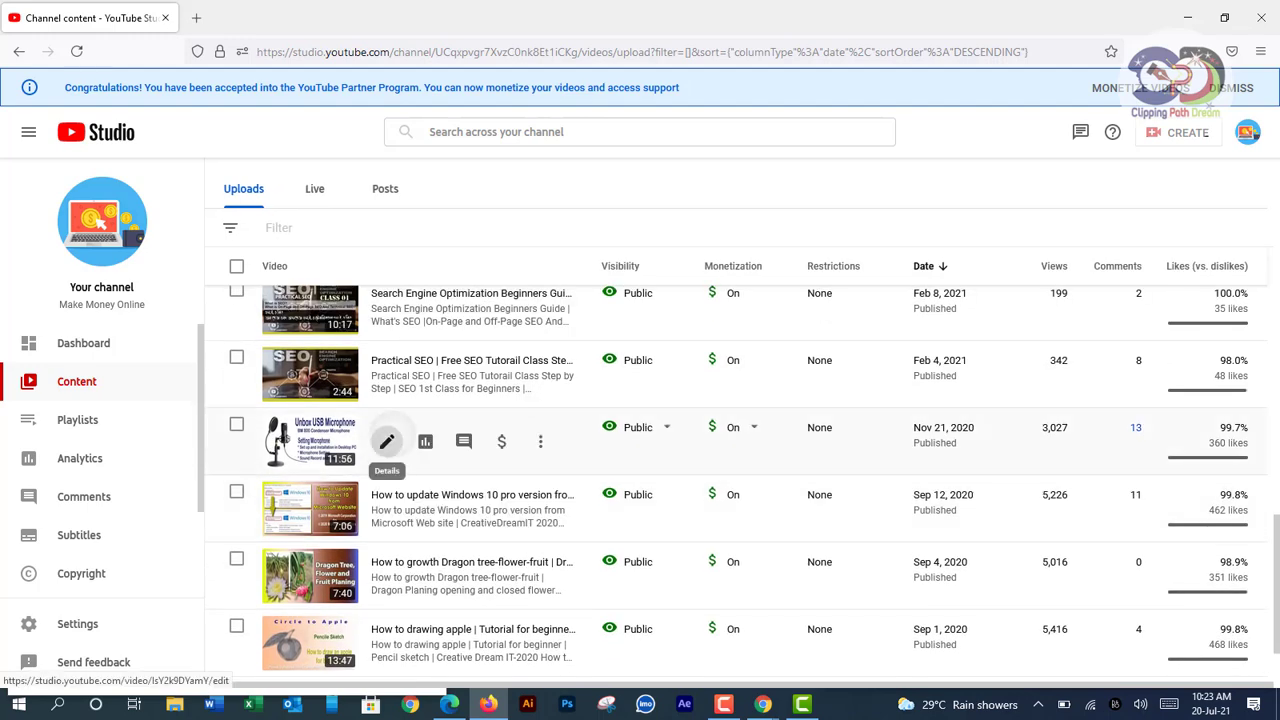
{"action": "left_click", "coordinate": [387, 441]}
{"action": "right_click", "coordinate": [387, 441]}
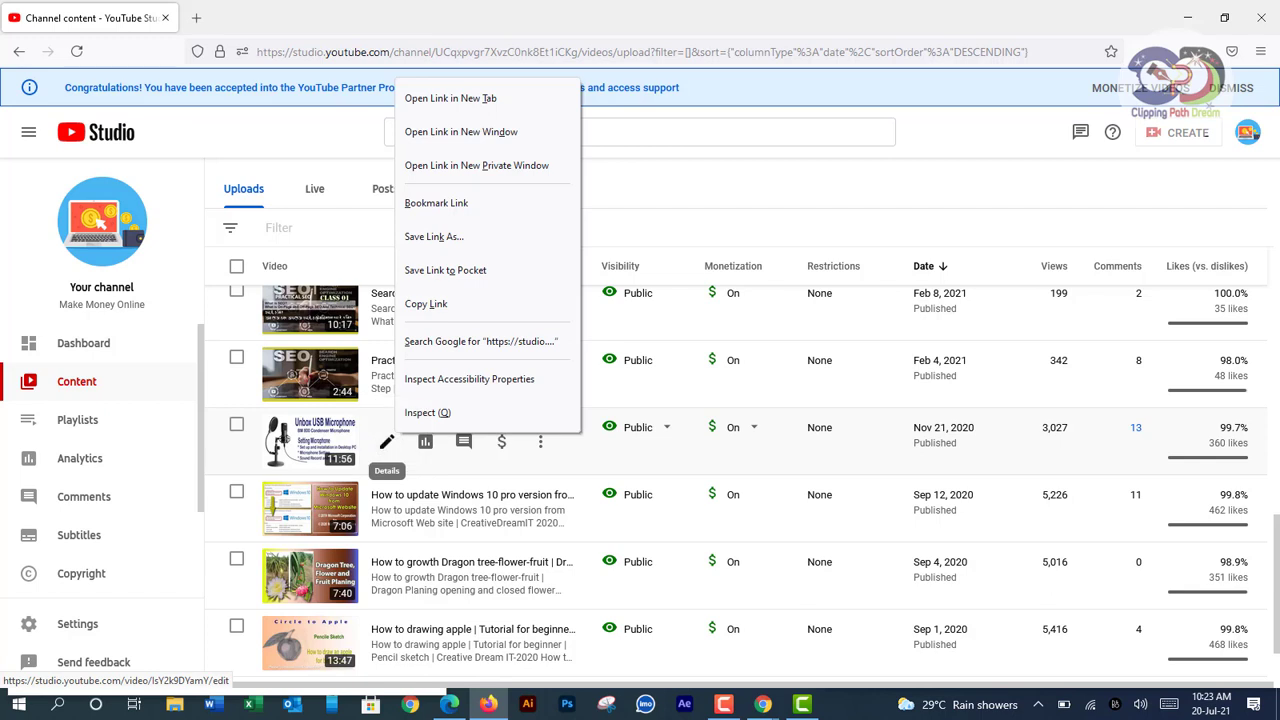
{"action": "left_click", "coordinate": [460, 96]}
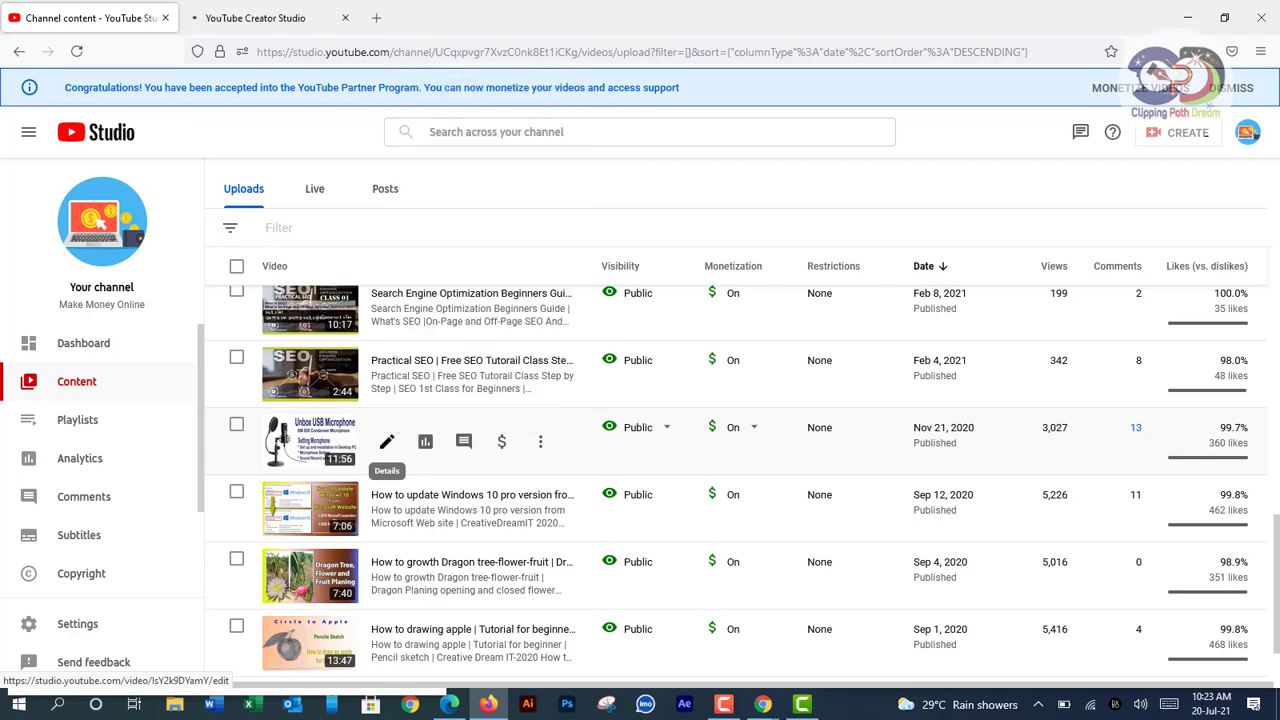
{"action": "key", "text": "ctrl+Tab"}
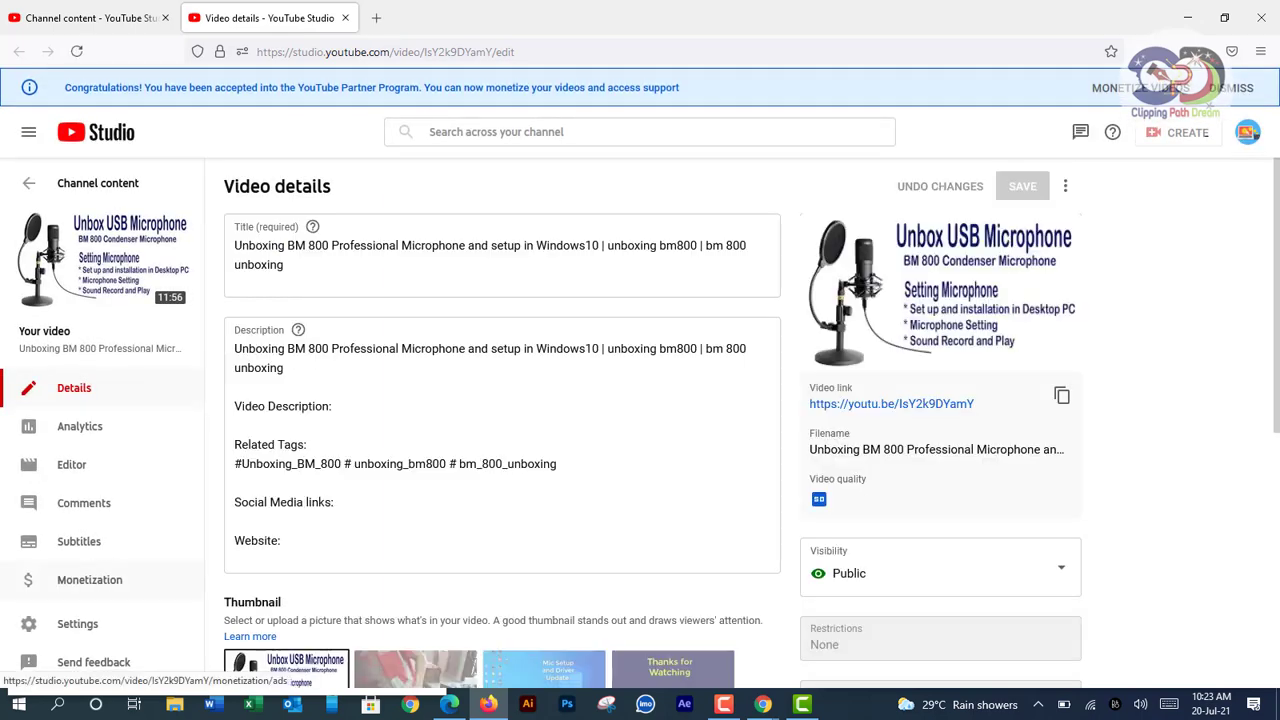
{"action": "left_click", "coordinate": [89, 580]}
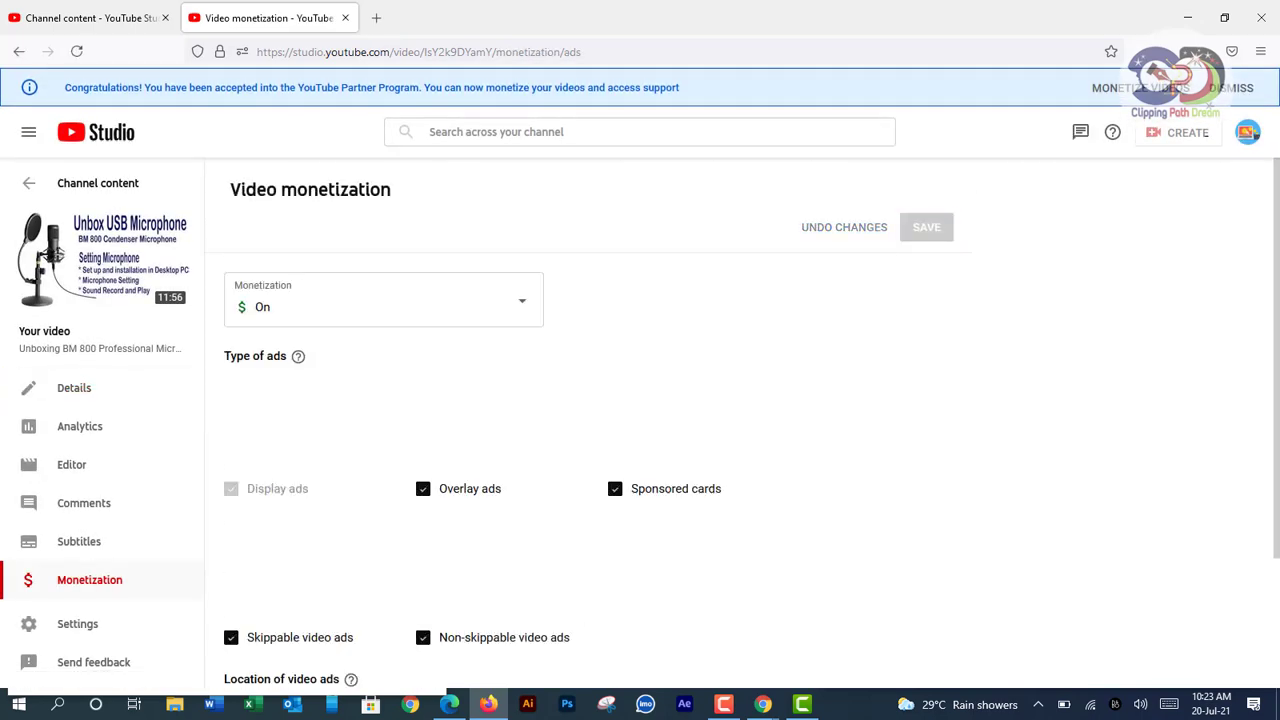
{"action": "scroll", "coordinate": [600, 420], "scroll_direction": "down", "scroll_amount": 2}
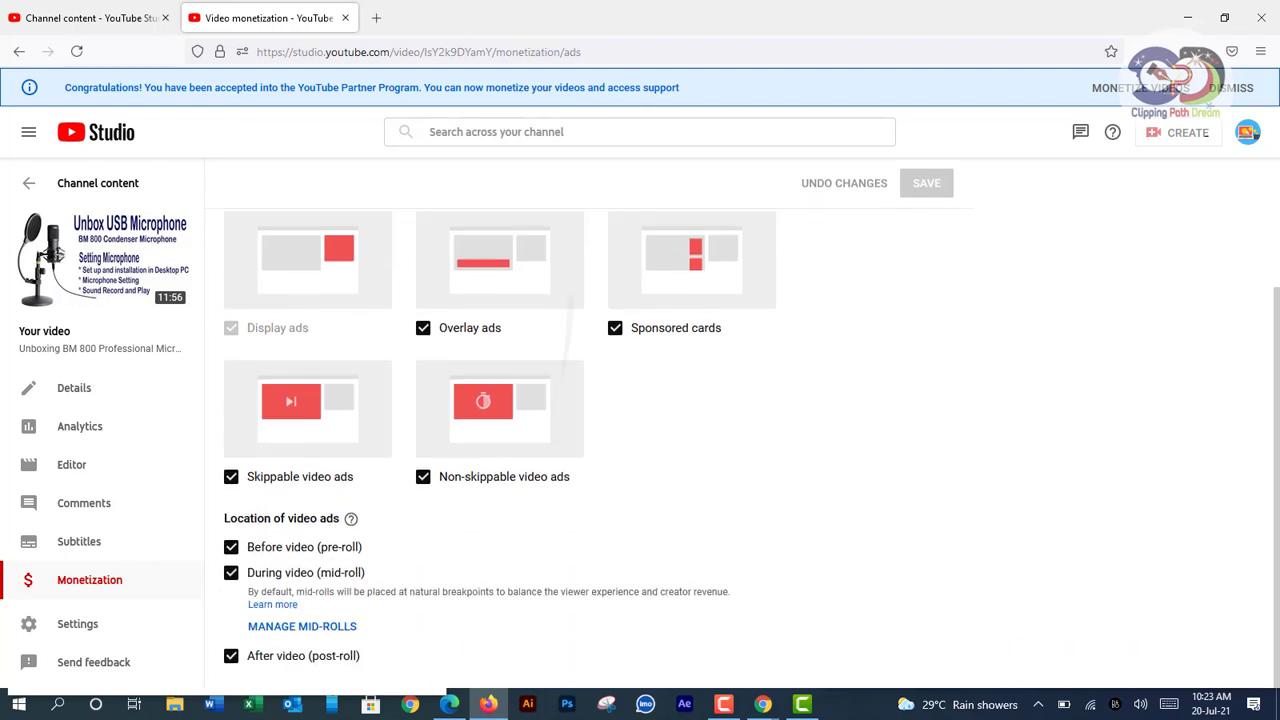
{"action": "left_click", "coordinate": [302, 626]}
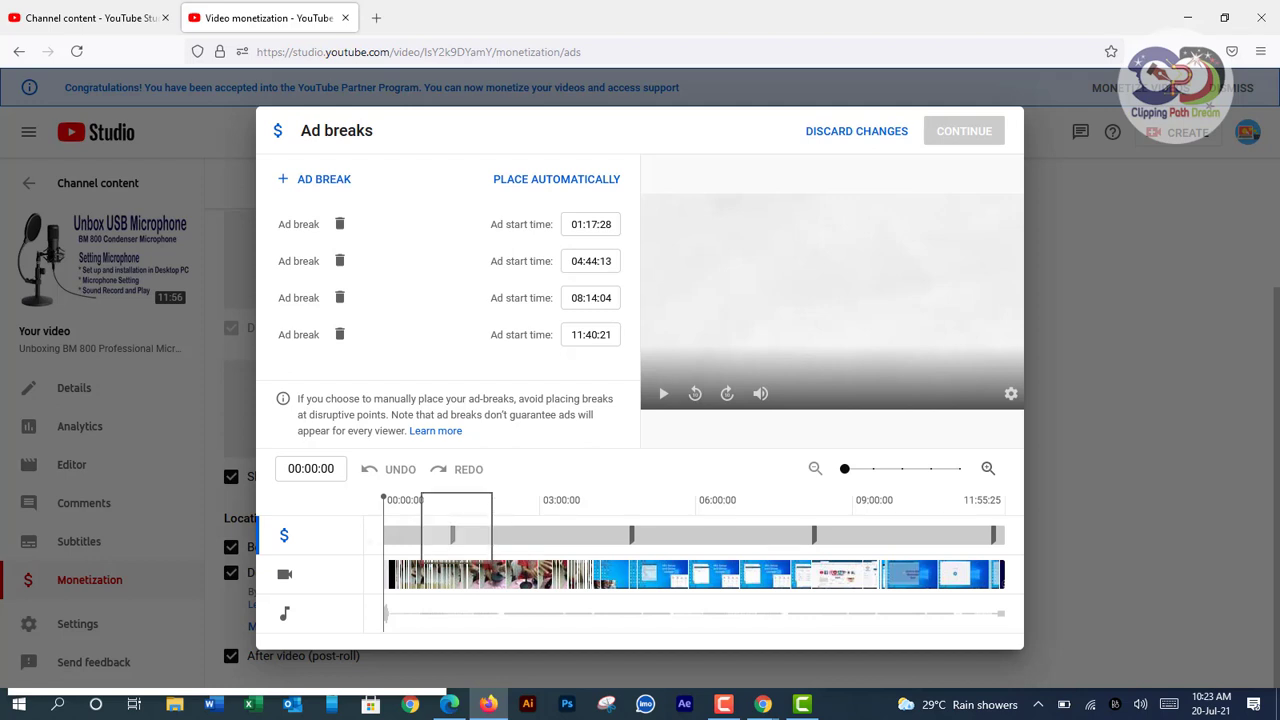
Move the microphone video's first ad break to 00:00:00, then save the change and close the video's browser tab.
{"action": "left_click", "coordinate": [452, 535]}
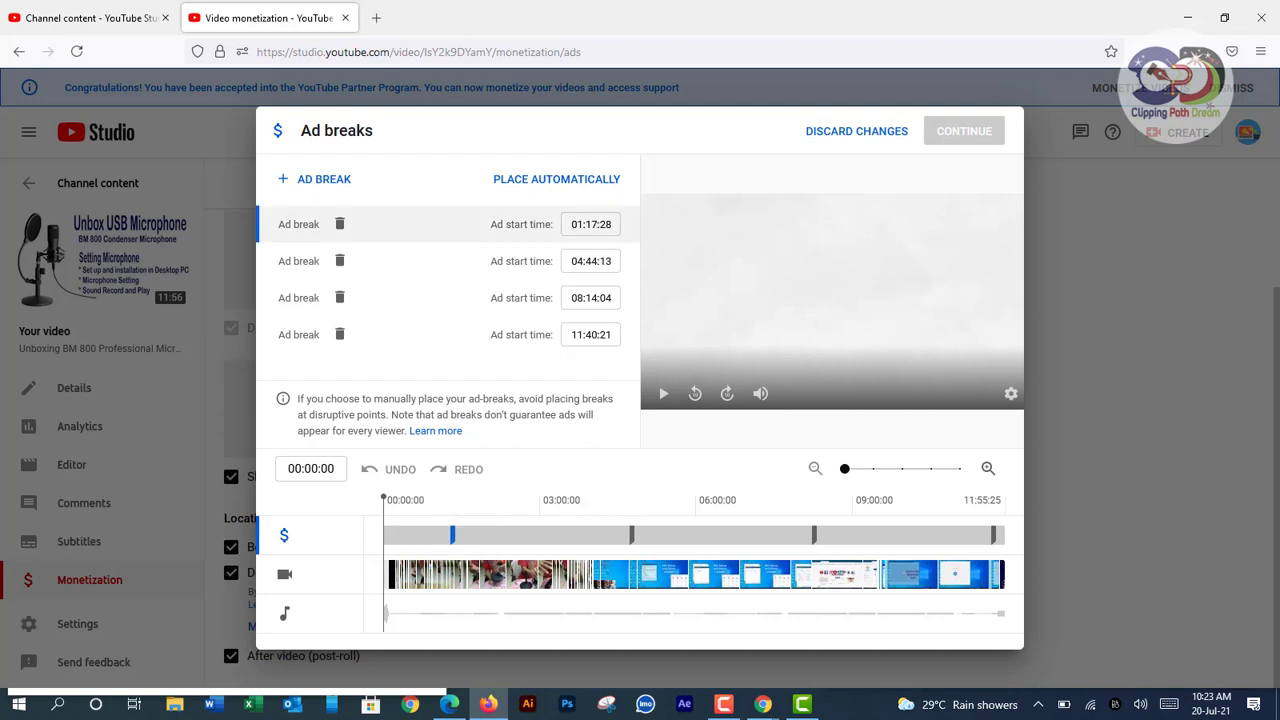
{"action": "left_click_drag", "start_coordinate": [453, 534], "coordinate": [489, 534]}
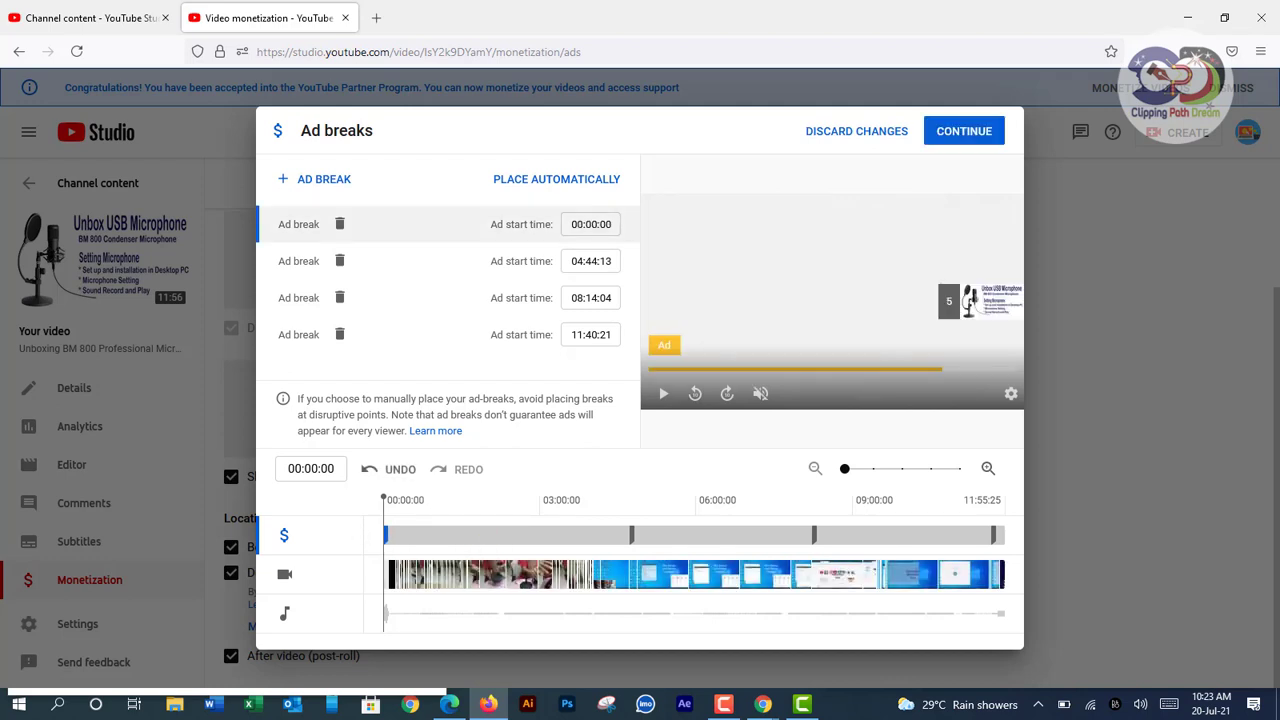
{"action": "left_click", "coordinate": [964, 131]}
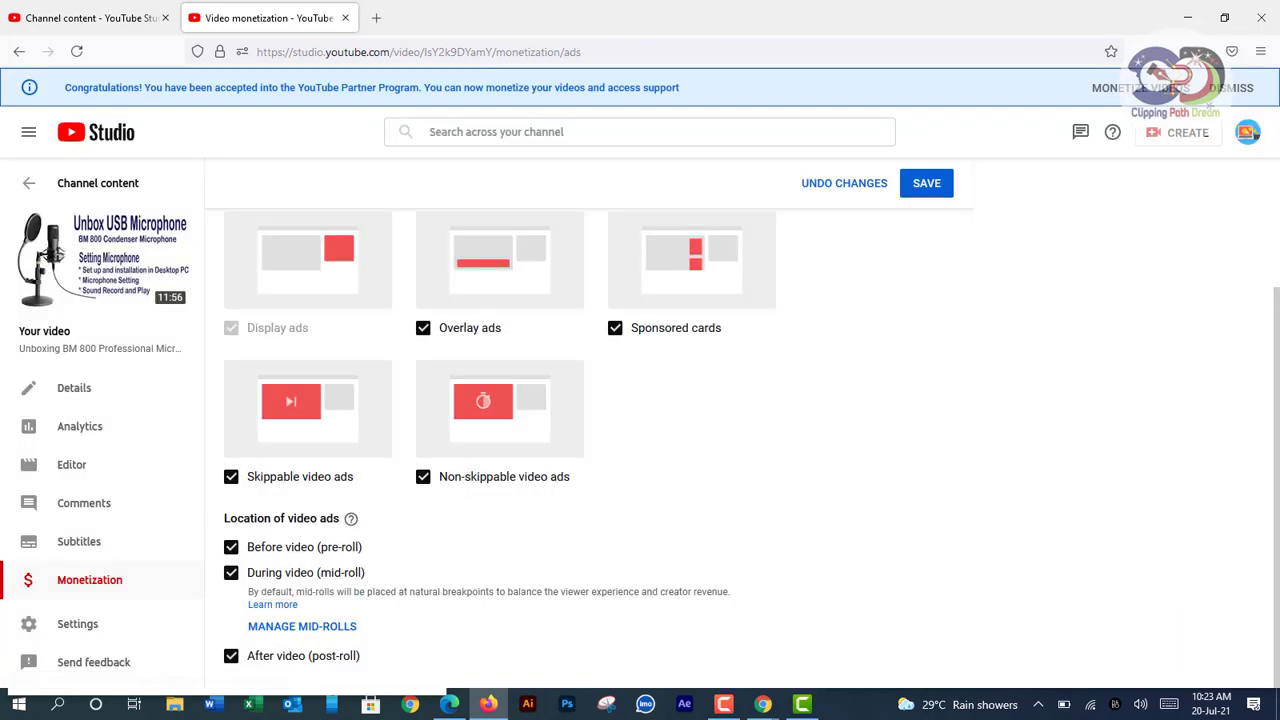
{"action": "left_click", "coordinate": [926, 183]}
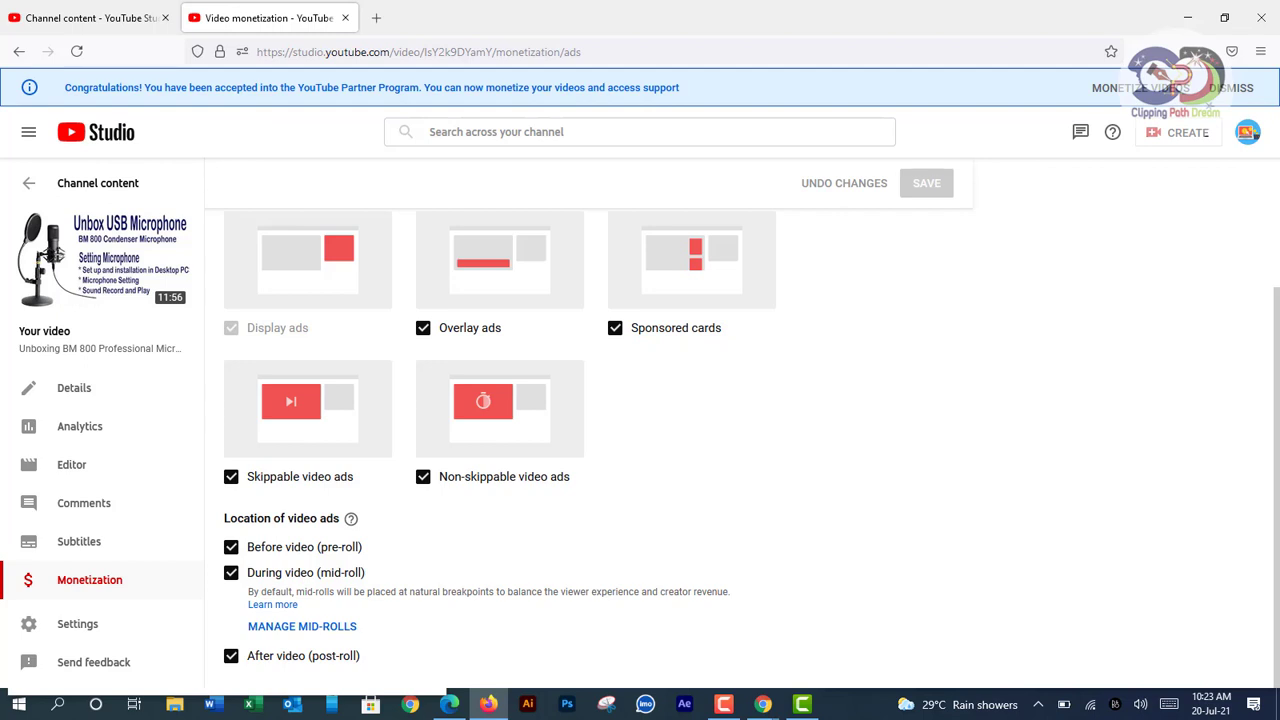
{"action": "key", "text": "ctrl+w"}
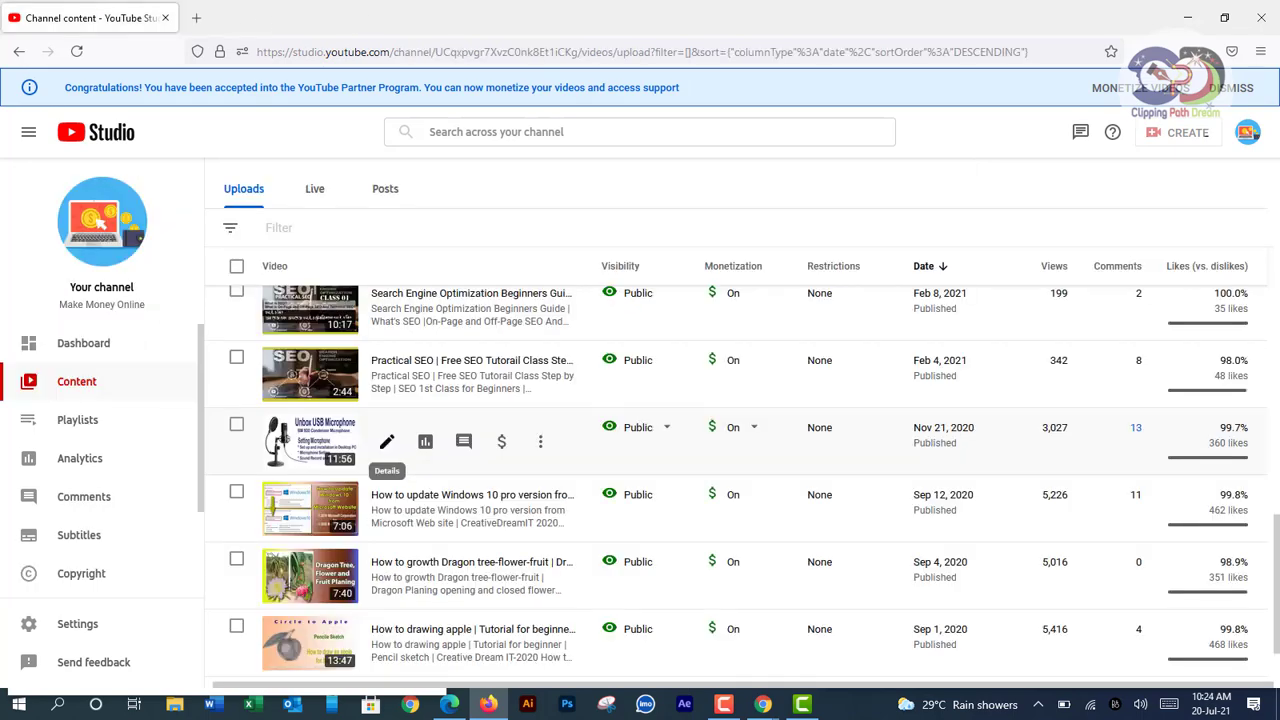
Open the 13:47 How to drawing apple video in a new browser tab and bring up its mid-roll ad break editor.
{"action": "scroll", "coordinate": [387, 441], "scroll_direction": "down", "scroll_amount": 2}
{"action": "scroll", "coordinate": [387, 420], "scroll_direction": "up", "scroll_amount": 1}
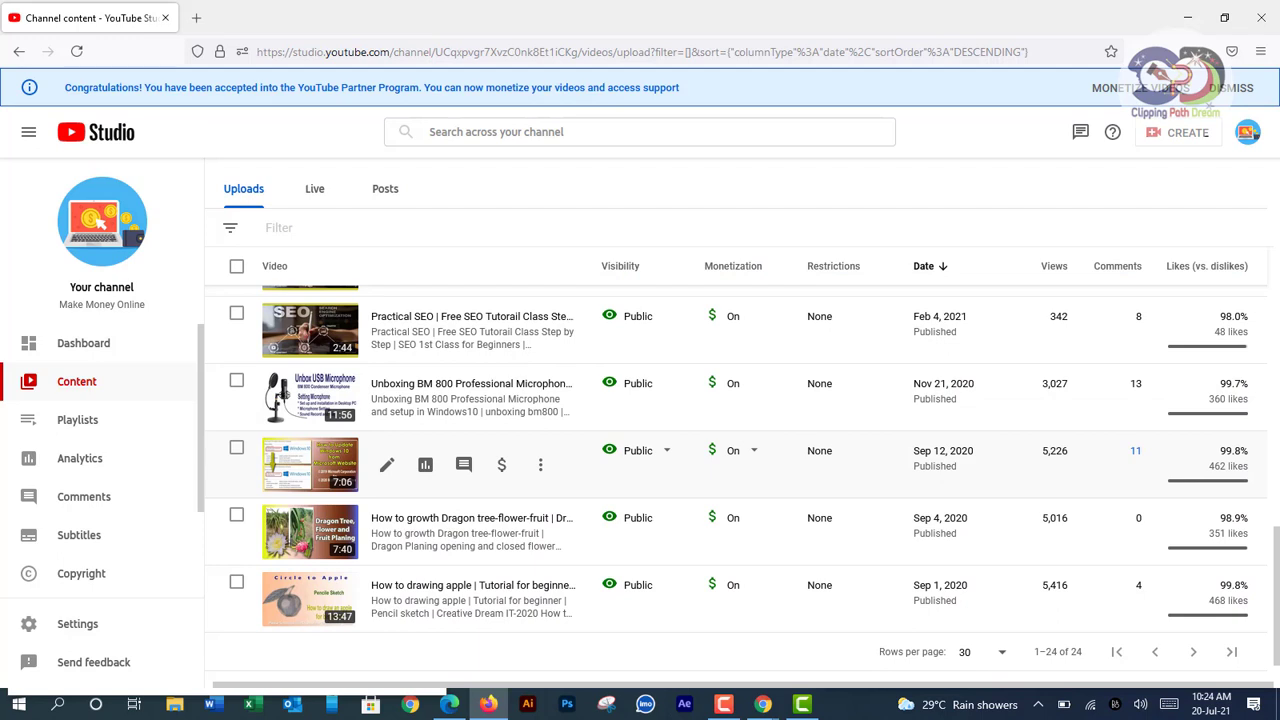
{"action": "double_click", "coordinate": [425, 585]}
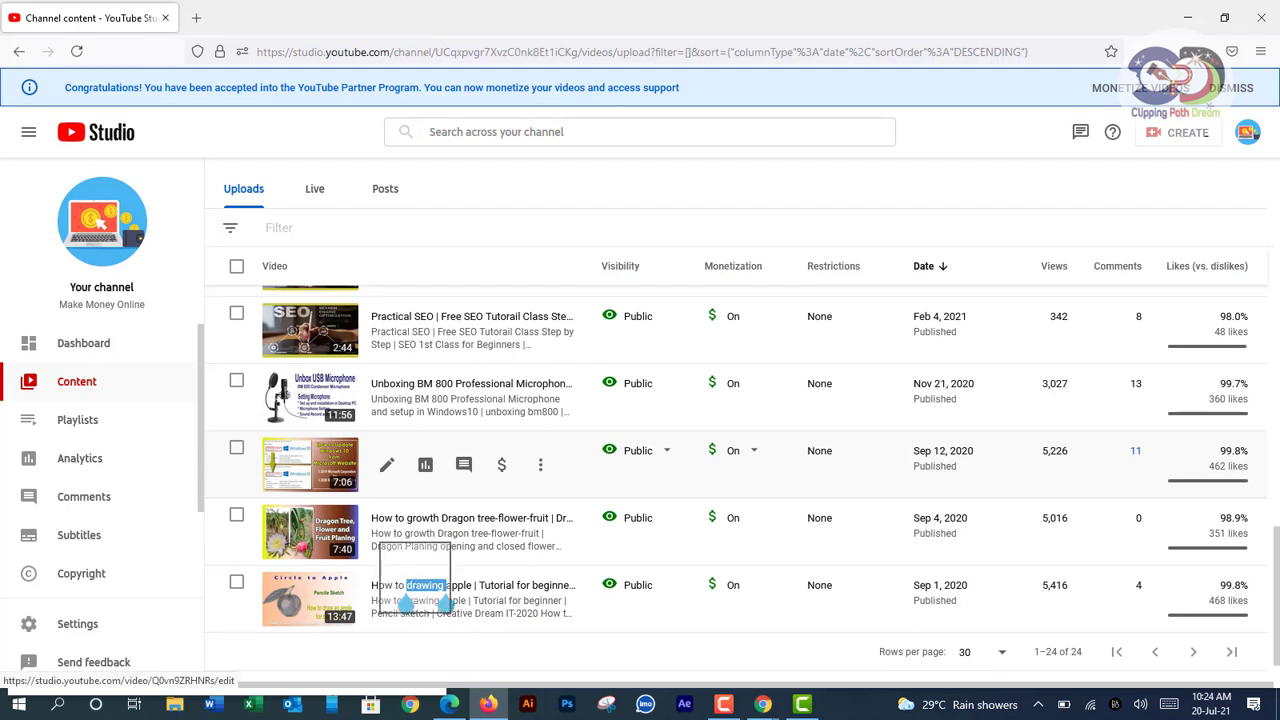
{"action": "right_click", "coordinate": [425, 598]}
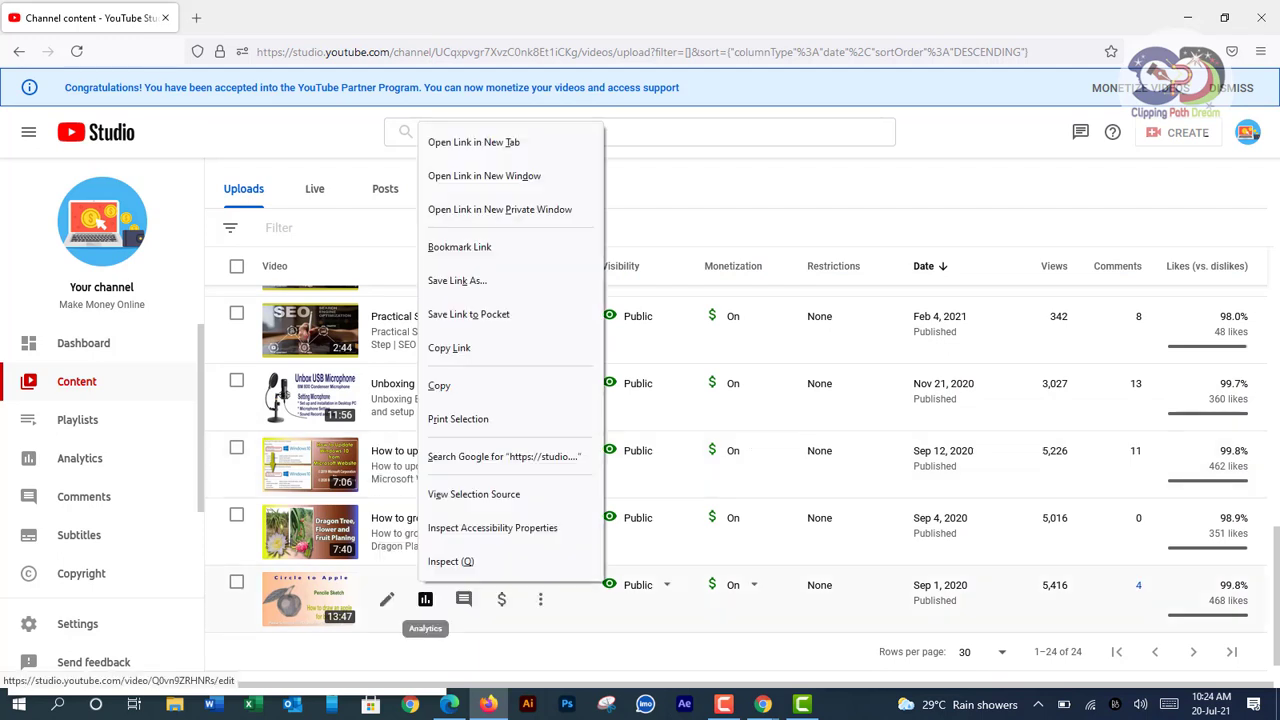
{"action": "key", "text": "t"}
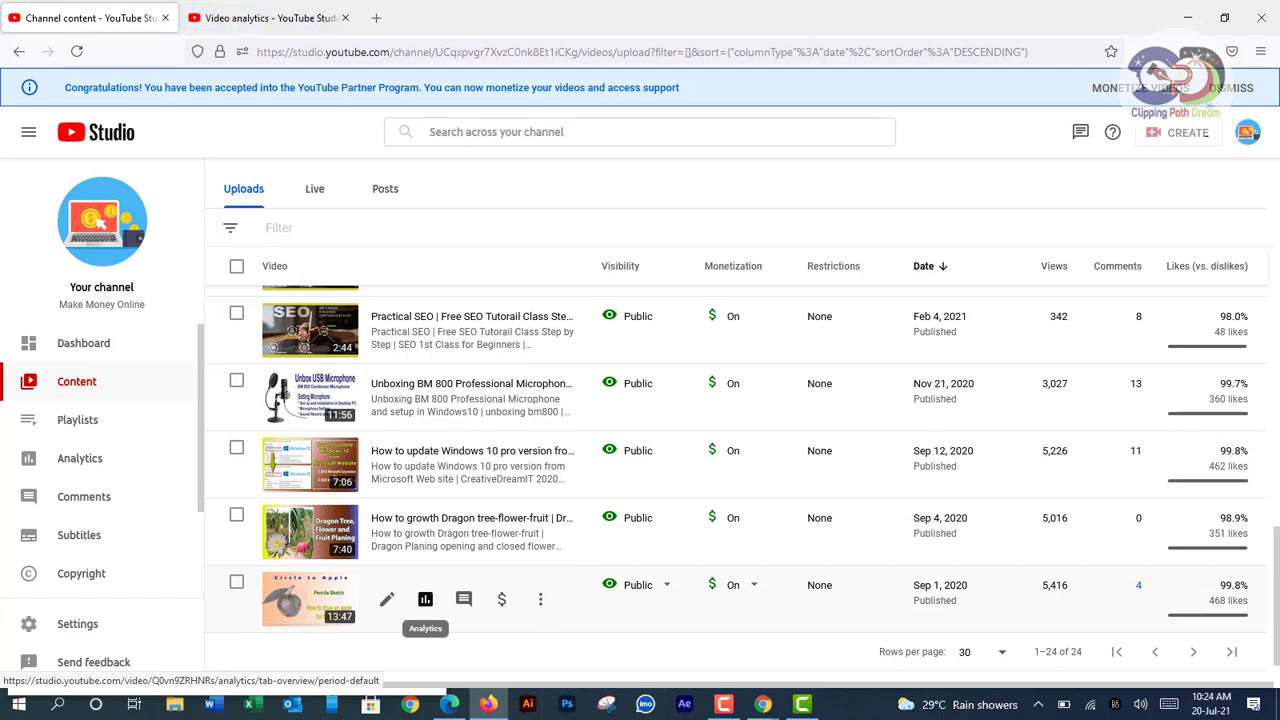
{"action": "key", "text": "ctrl+Tab"}
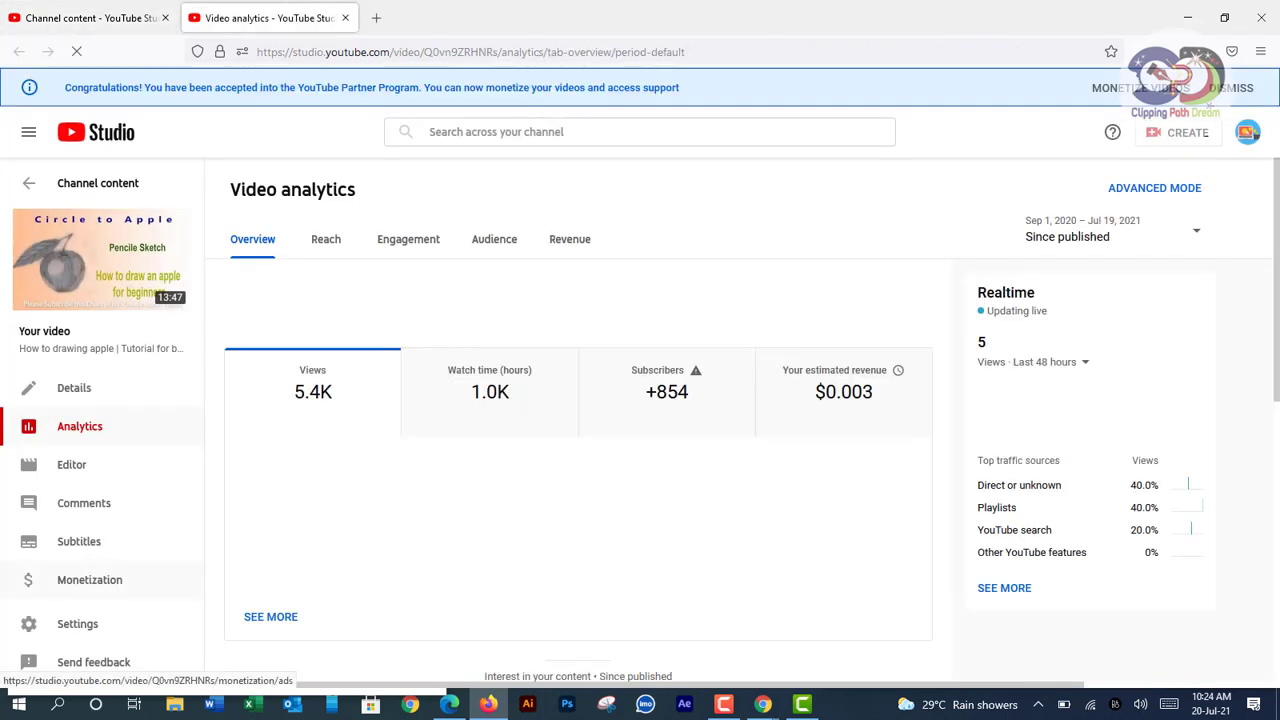
{"action": "left_click", "coordinate": [94, 577]}
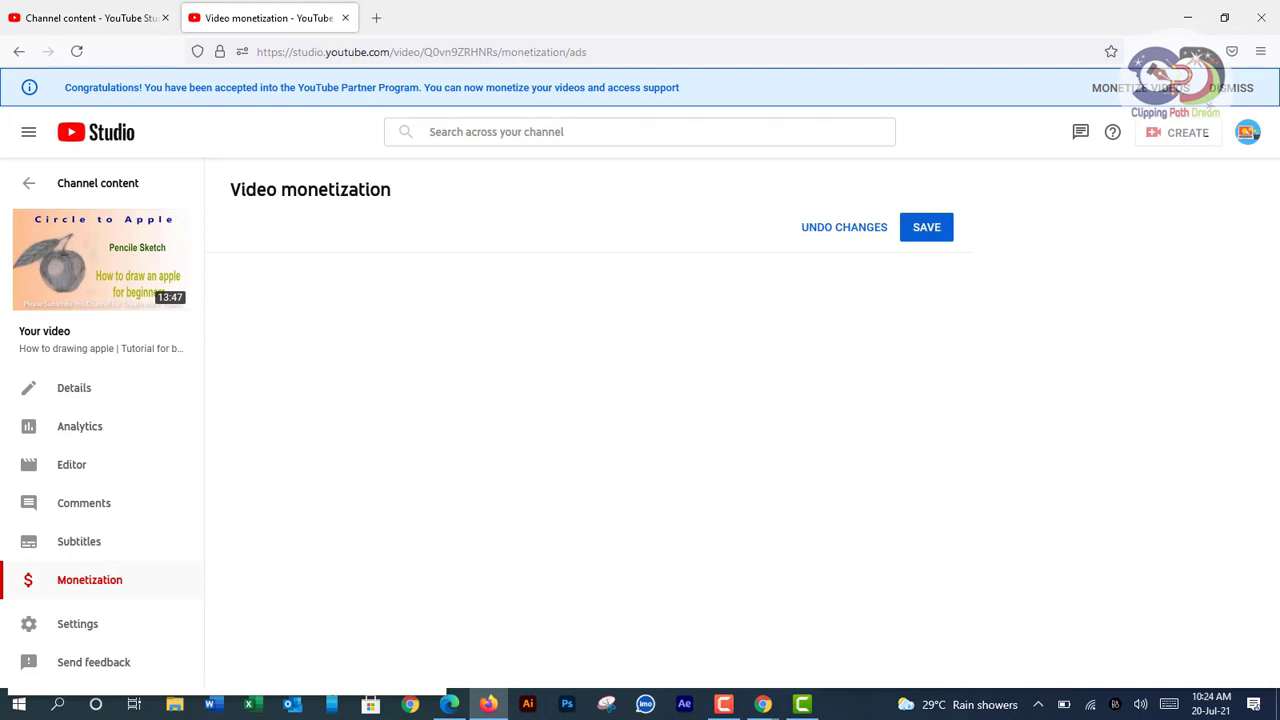
{"action": "scroll", "coordinate": [640, 450], "scroll_direction": "down", "scroll_amount": 3}
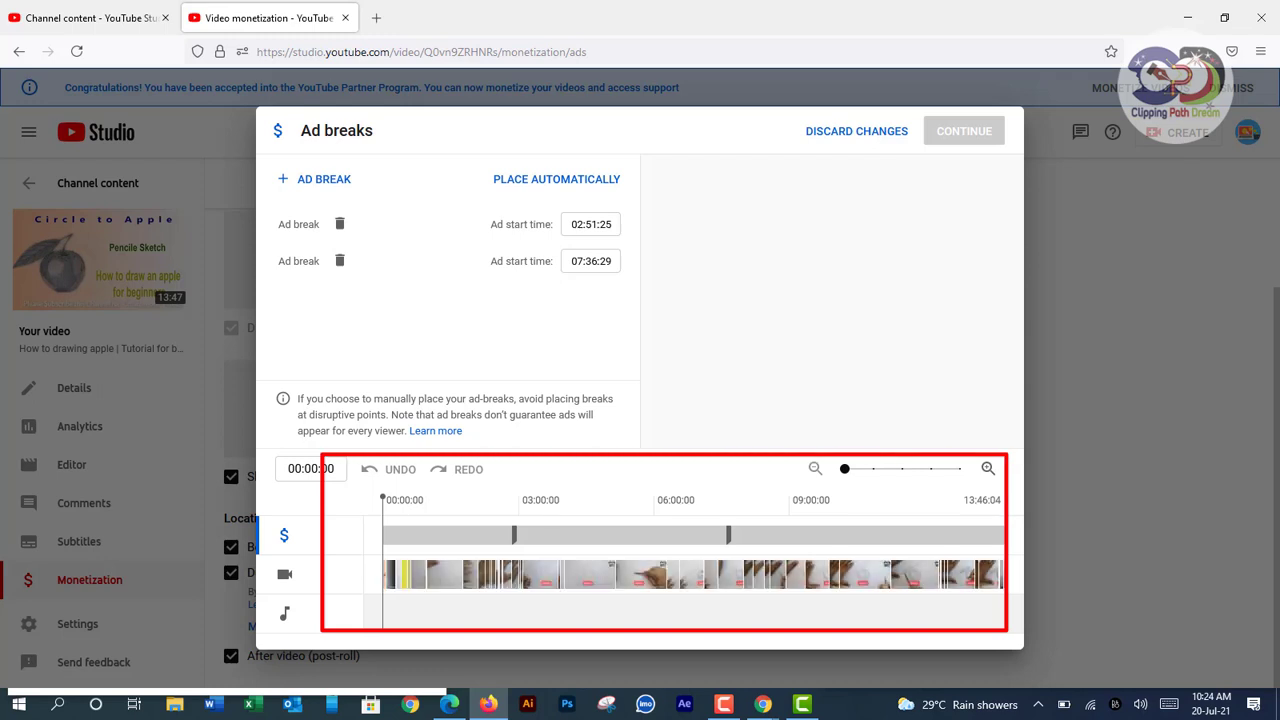
Delete both existing ad breaks of the apple drawing video and add a new one at 00:00:00.
{"action": "left_click", "coordinate": [339, 224]}
{"action": "left_click", "coordinate": [339, 224]}
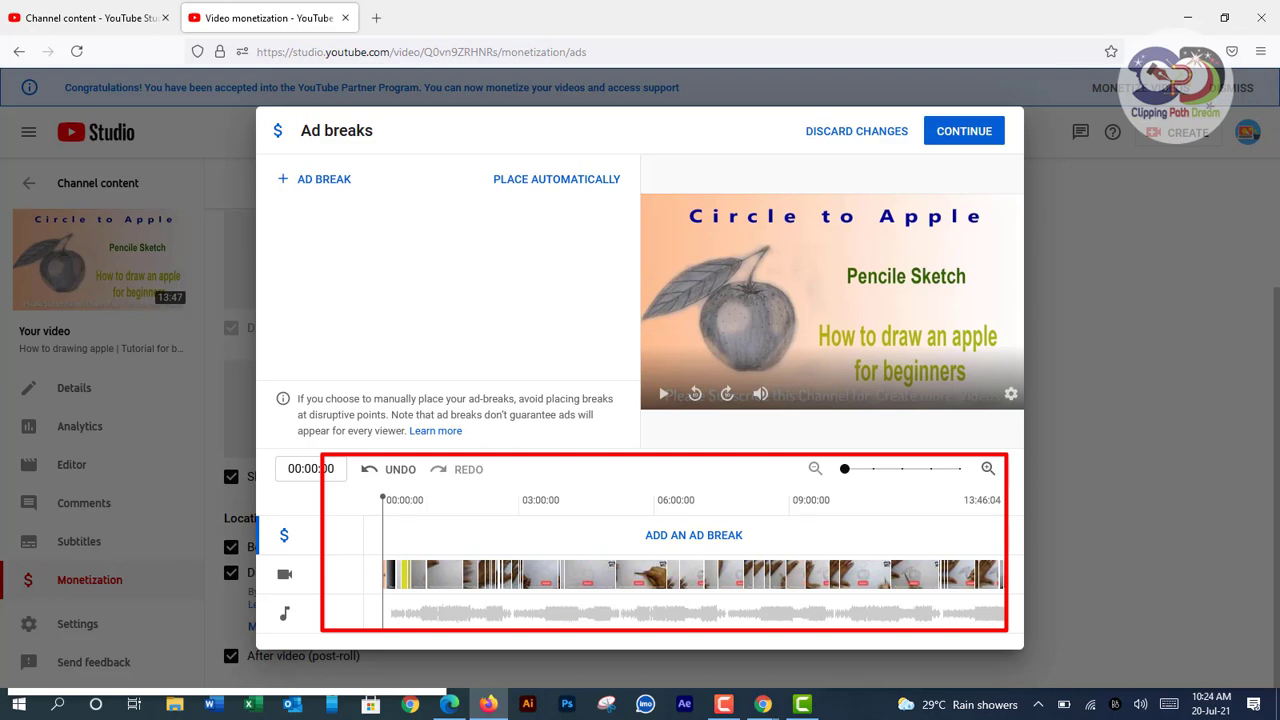
{"action": "mouse_move", "coordinate": [382, 497]}
{"action": "left_mouse_down"}
{"action": "mouse_move", "coordinate": [517, 499]}
{"action": "mouse_move", "coordinate": [383, 497]}
{"action": "left_mouse_up"}
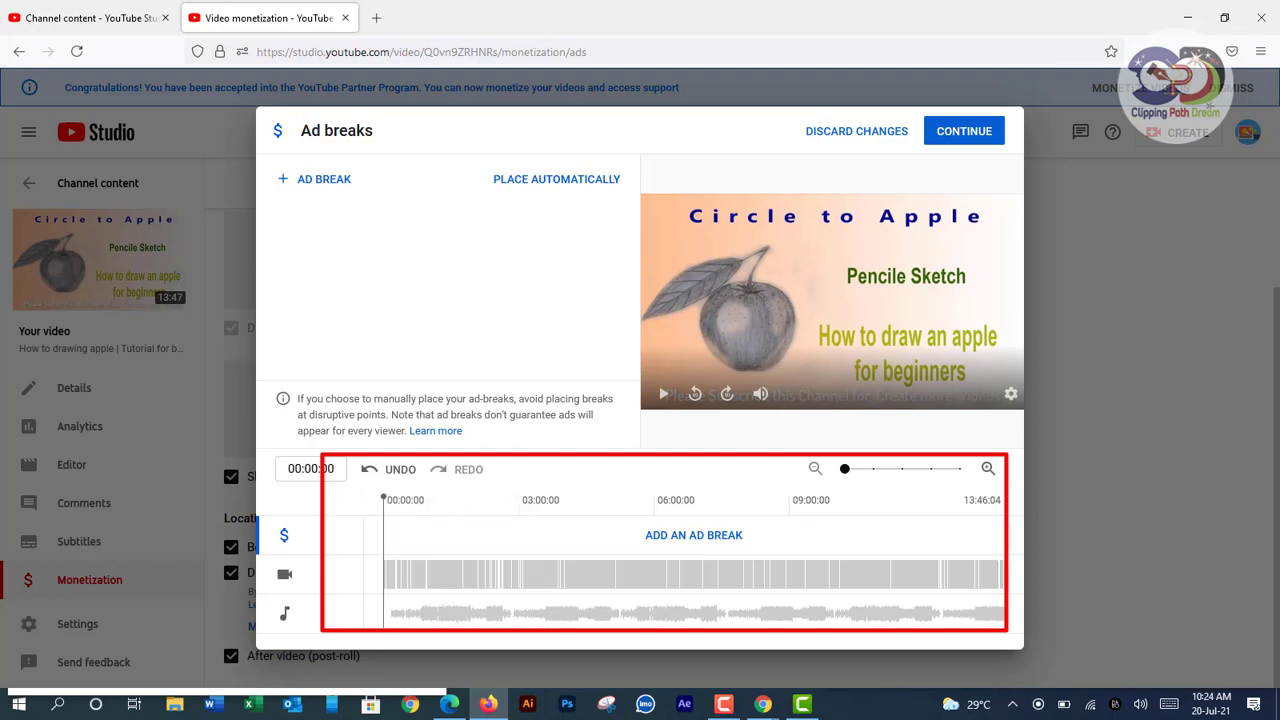
{"action": "left_click", "coordinate": [315, 179]}
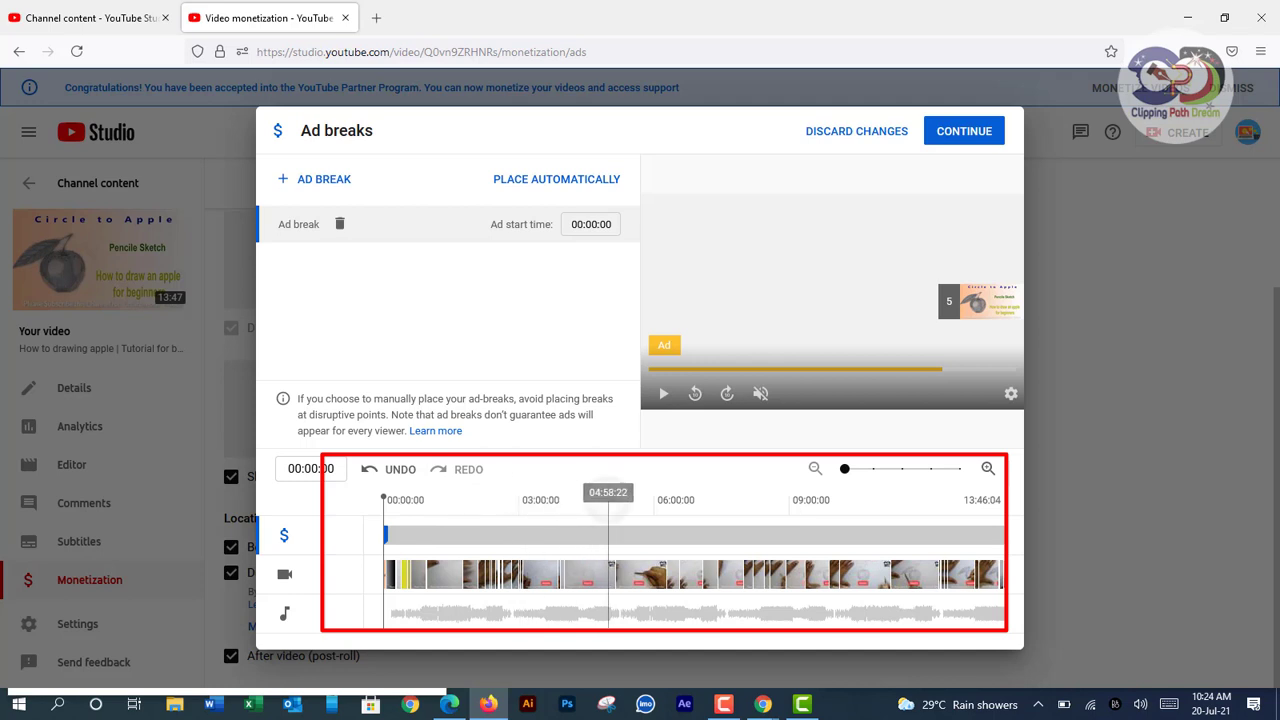
Add three more ad breaks to the apple drawing video at 05:27:14, 10:19:26 and 13:41:26.
{"action": "left_click", "coordinate": [629, 530]}
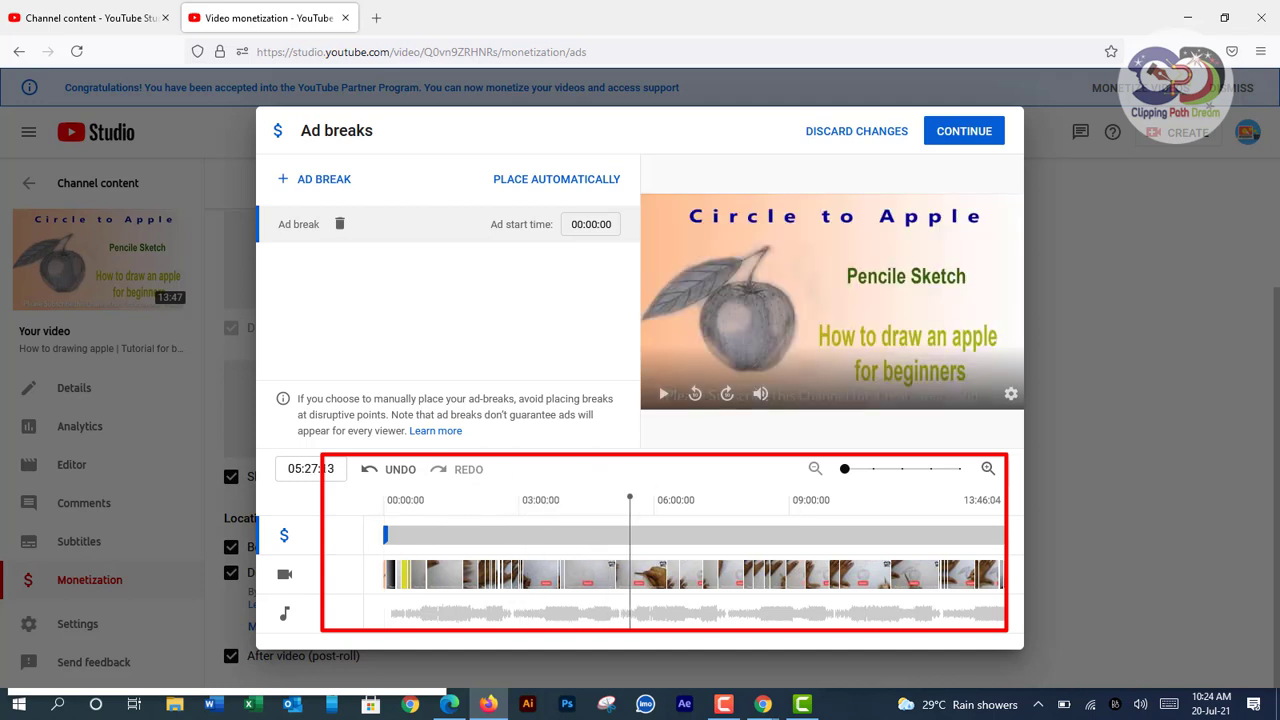
{"action": "left_click", "coordinate": [318, 179]}
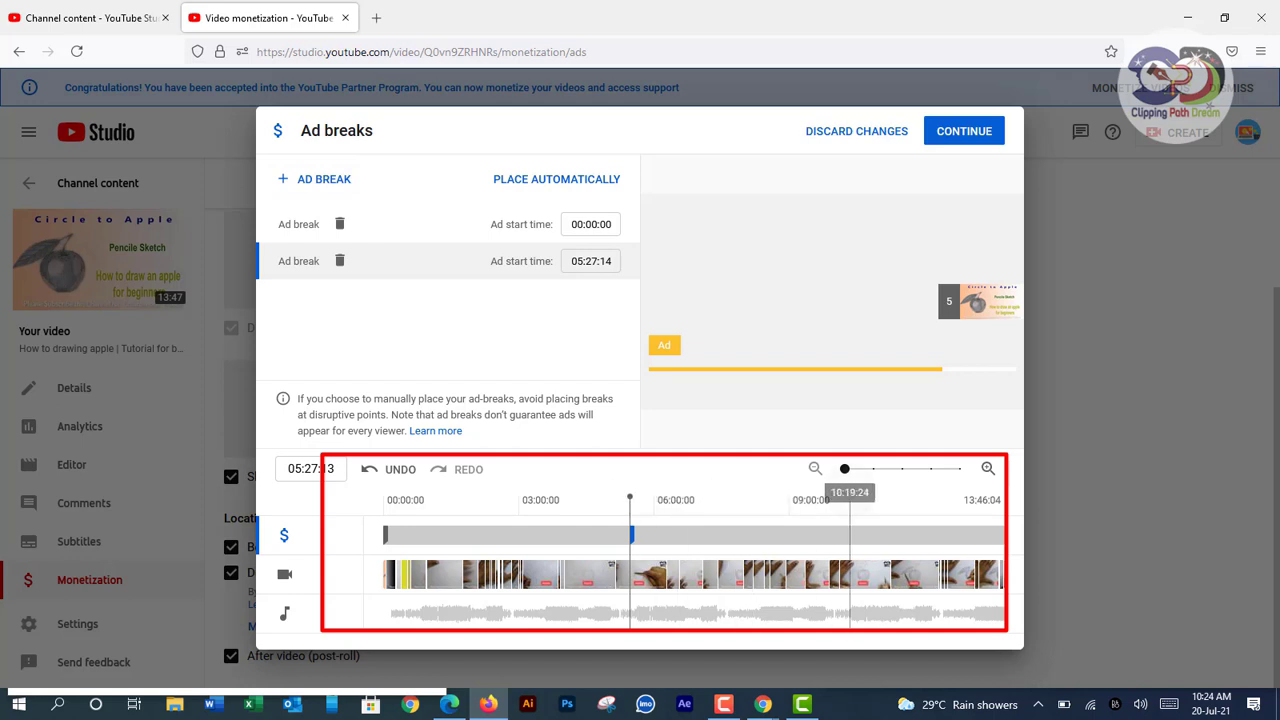
{"action": "left_click", "coordinate": [850, 530]}
{"action": "left_click", "coordinate": [318, 179]}
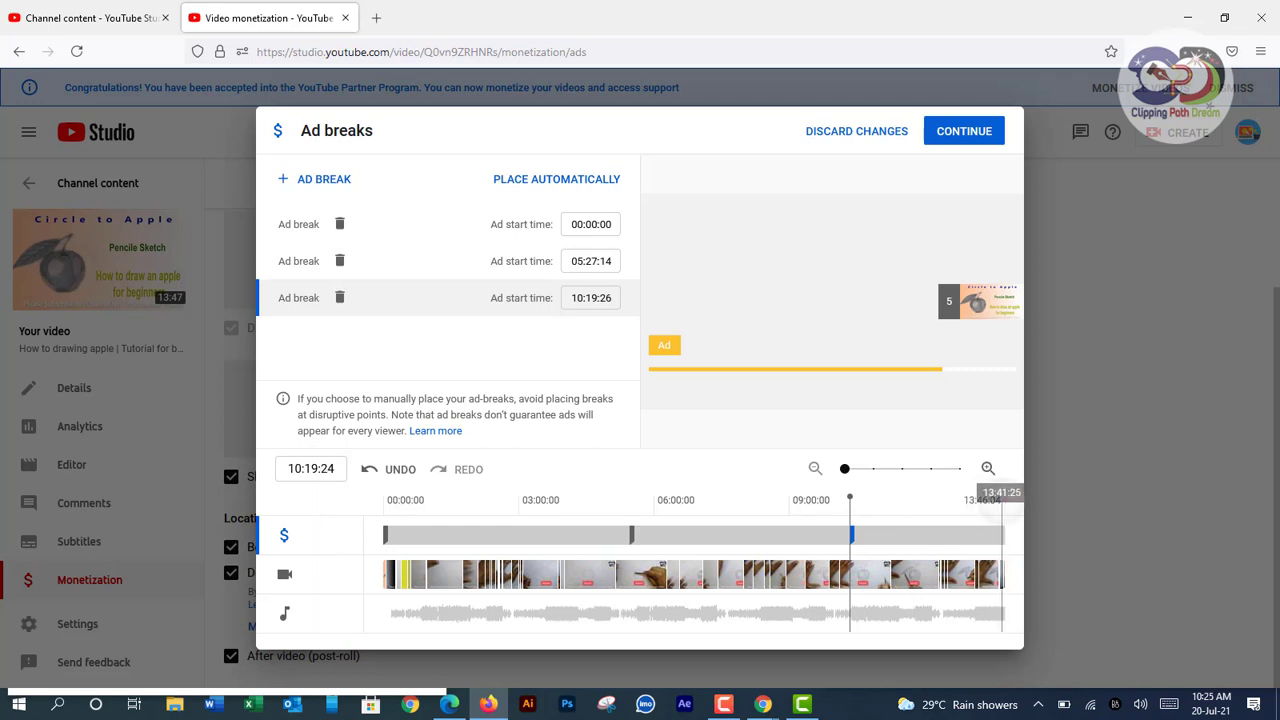
{"action": "left_click", "coordinate": [1001, 505]}
{"action": "left_click", "coordinate": [318, 179]}
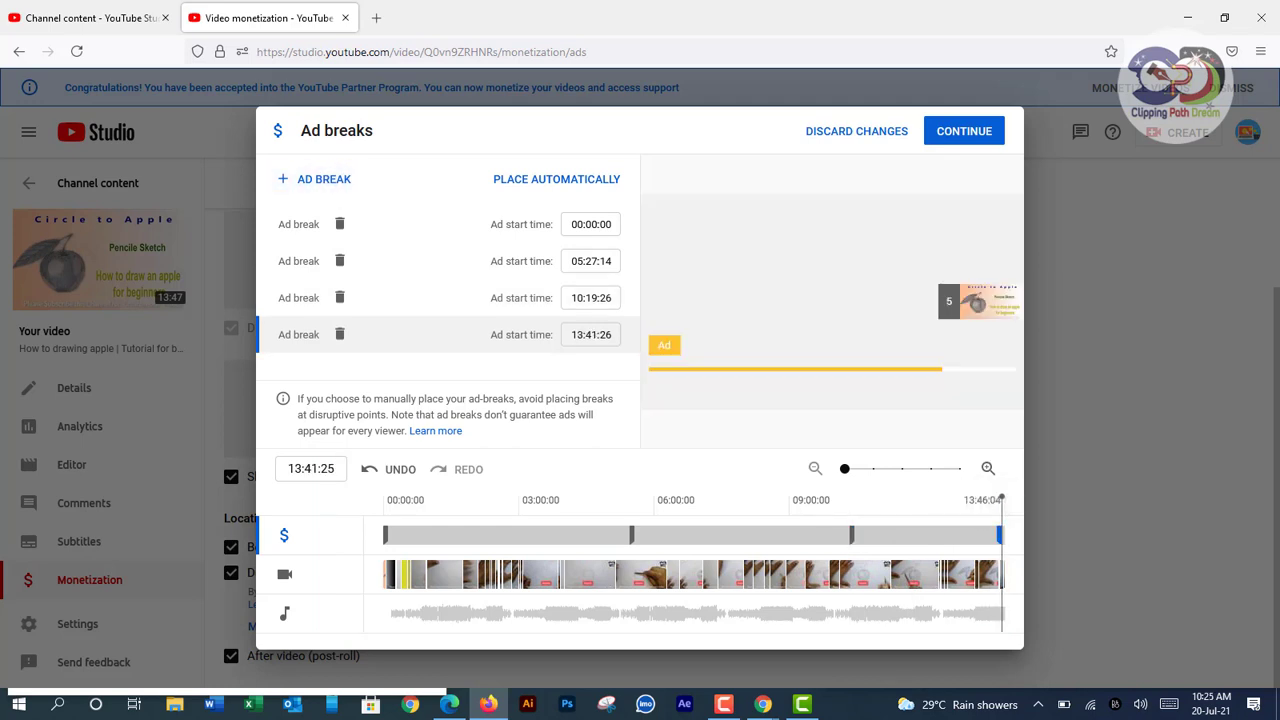
Accept the new ad breaks and save the monetization changes of the 13:47 apple drawing video.
{"action": "left_click", "coordinate": [986, 131]}
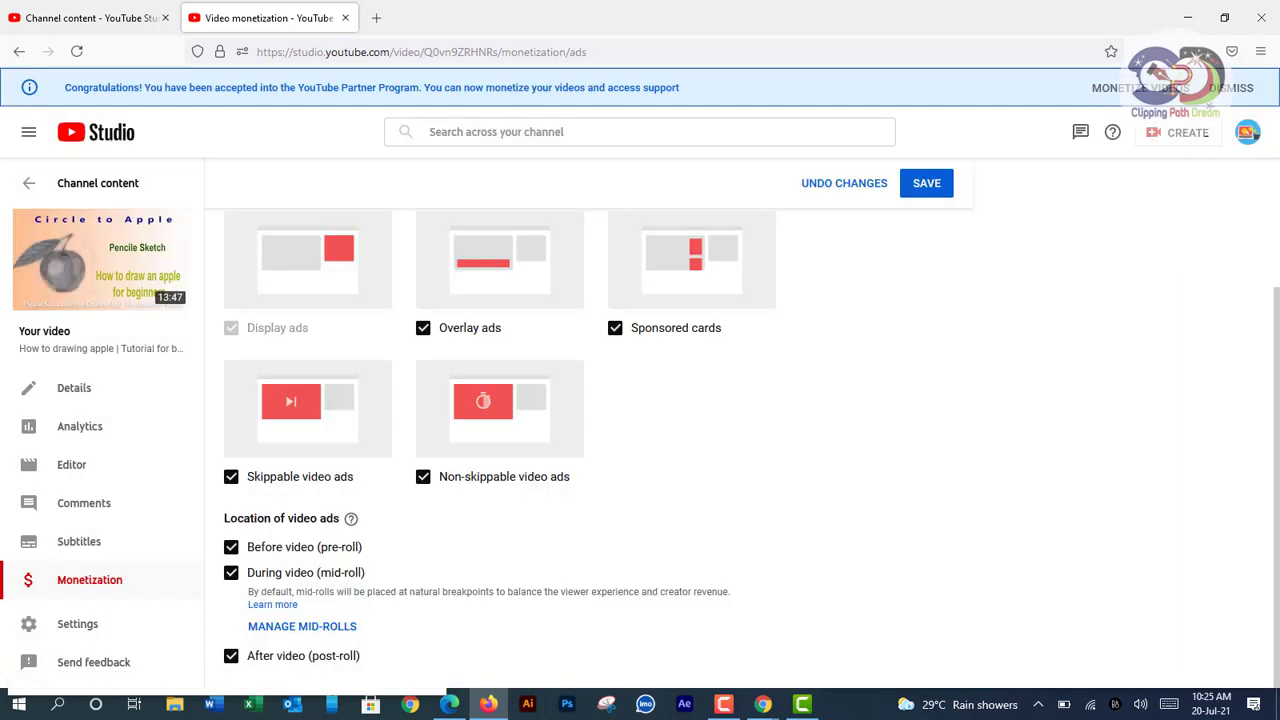
{"action": "left_click", "coordinate": [926, 183]}
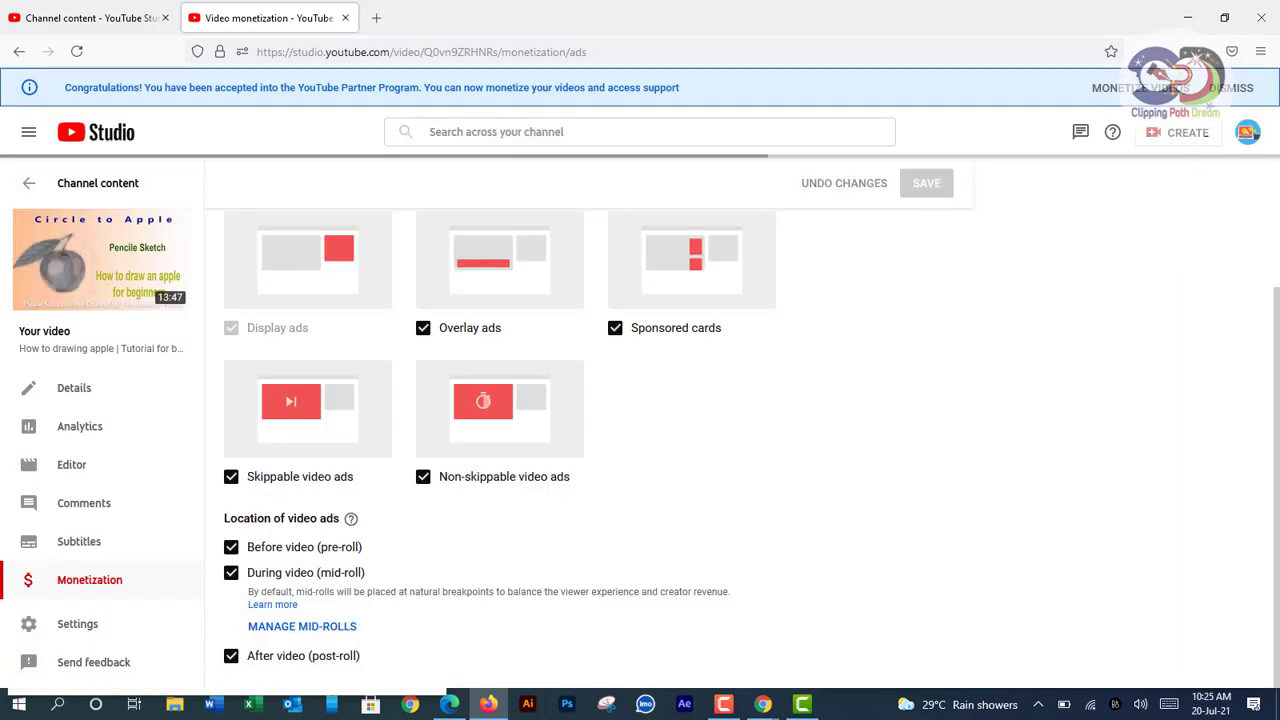